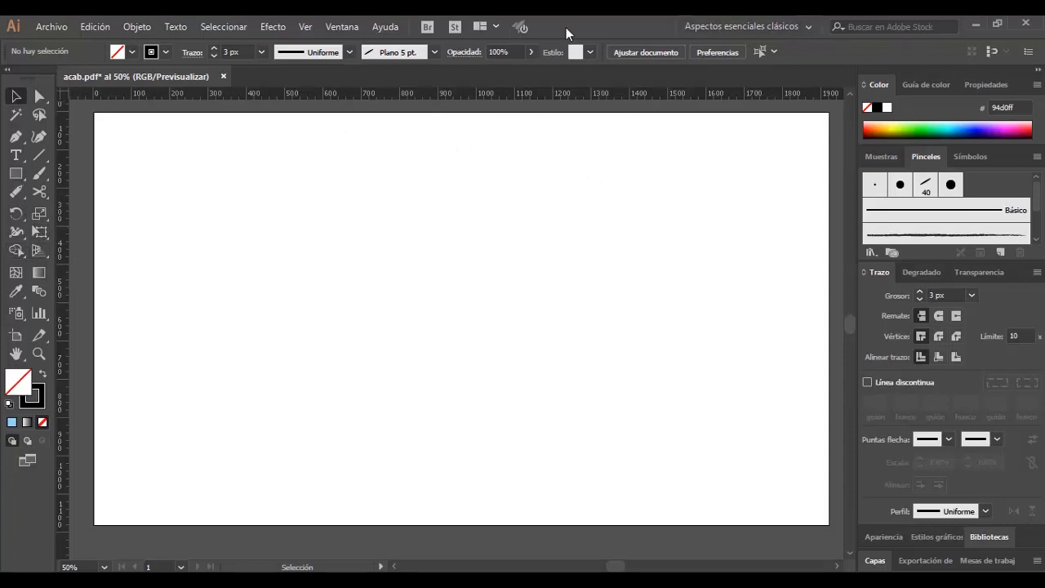
Create an area-text frame filled with placeholder text and enlarge it to span most of the artboard
left_click(17, 159)
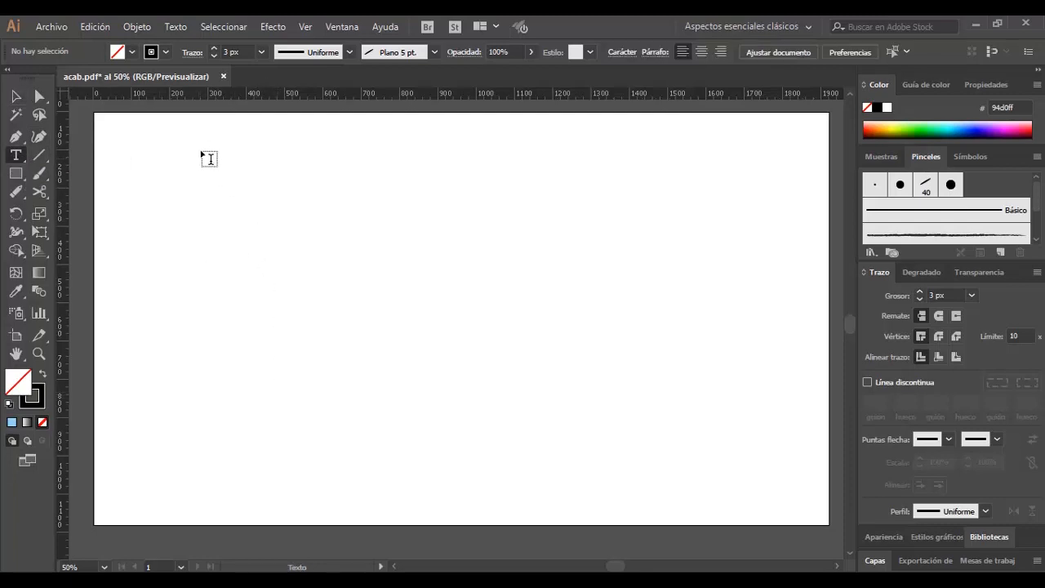
left_click_drag(146, 131, 484, 437)
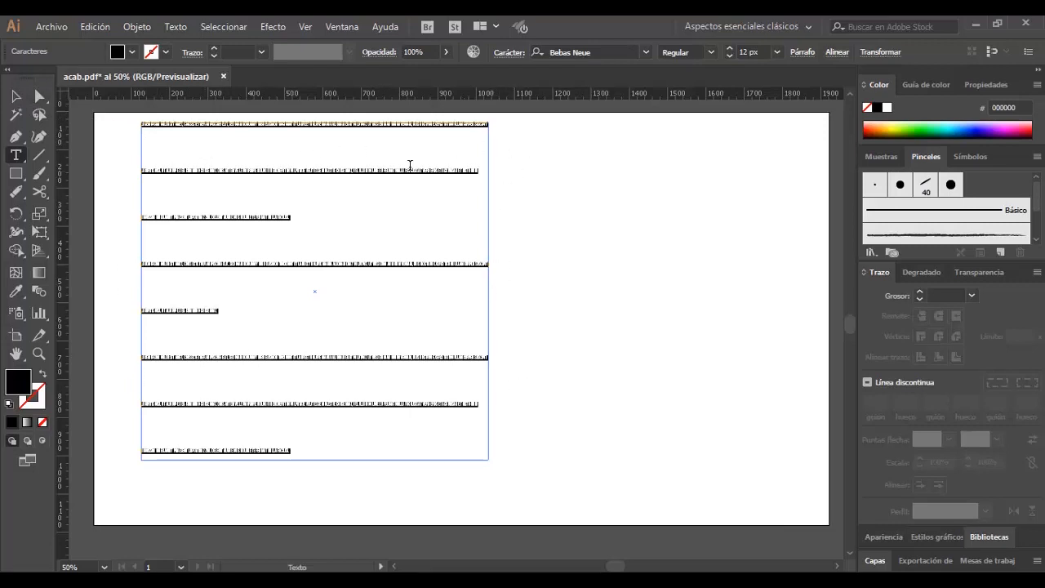
left_click(14, 98)
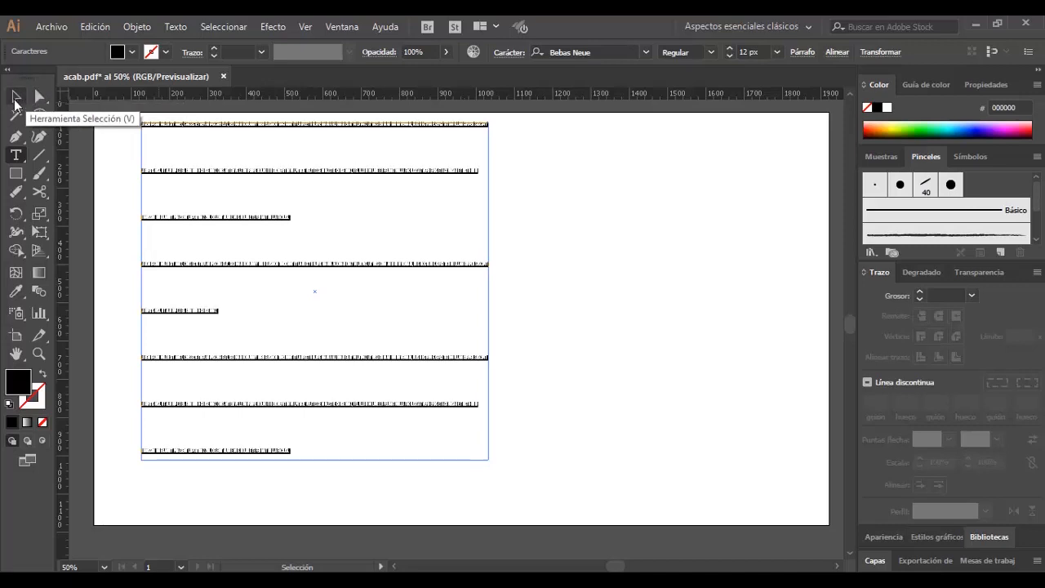
left_click(15, 97)
left_click_drag(495, 465, 742, 474)
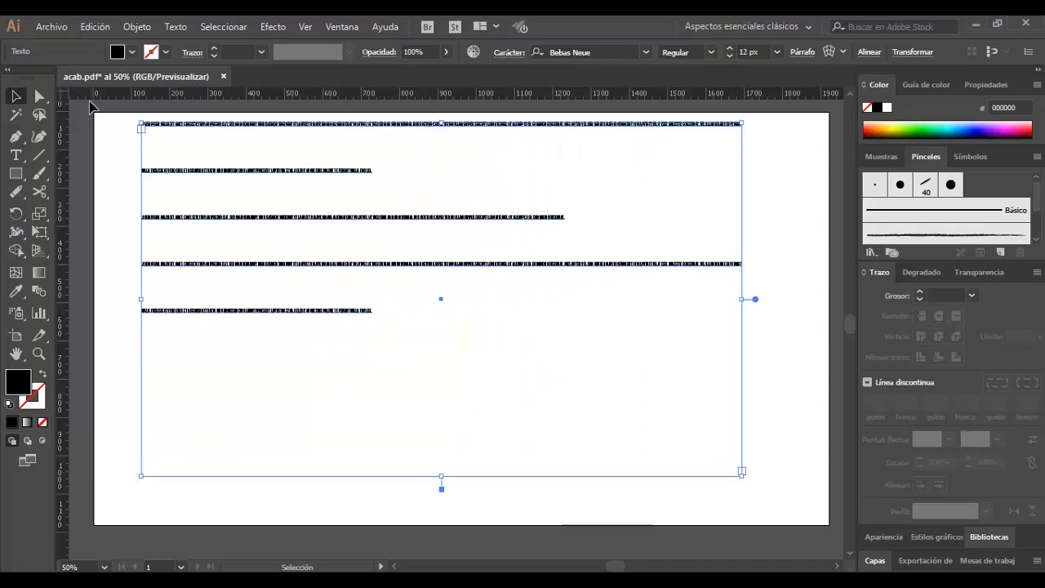
left_click_drag(371, 224, 355, 257)
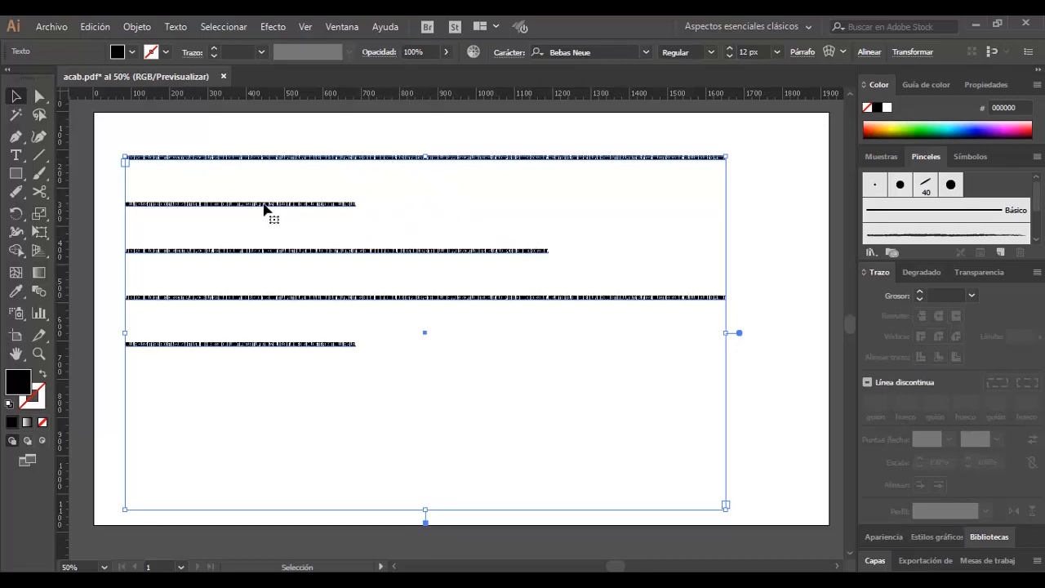
left_click_drag(535, 161, 508, 145)
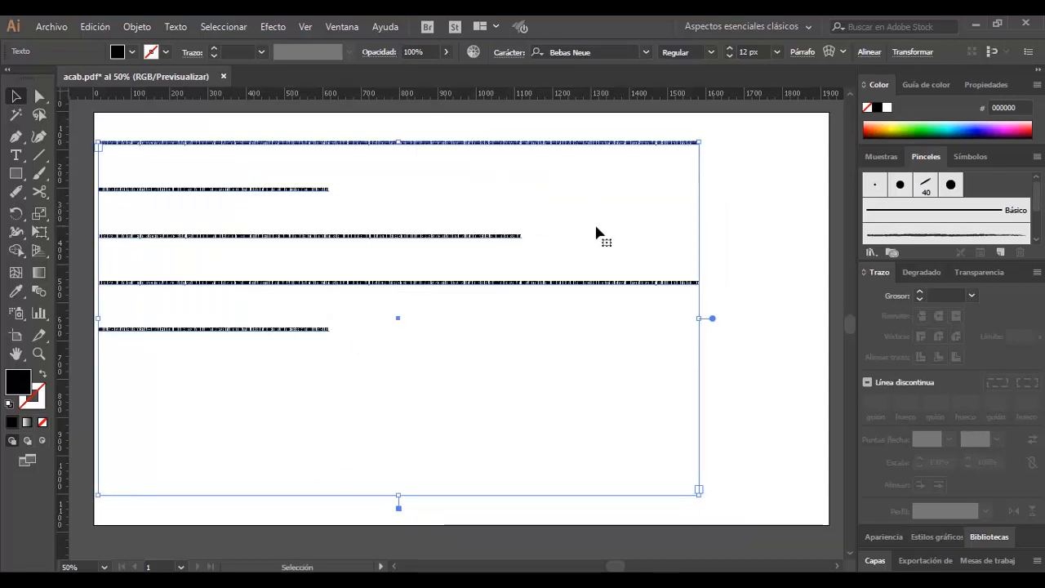
Show the Character panel and place it over the right part of the artboard
key("ctrl+t")
left_click_drag(341, 71, 711, 170)
left_click(571, 127)
left_click(345, 25)
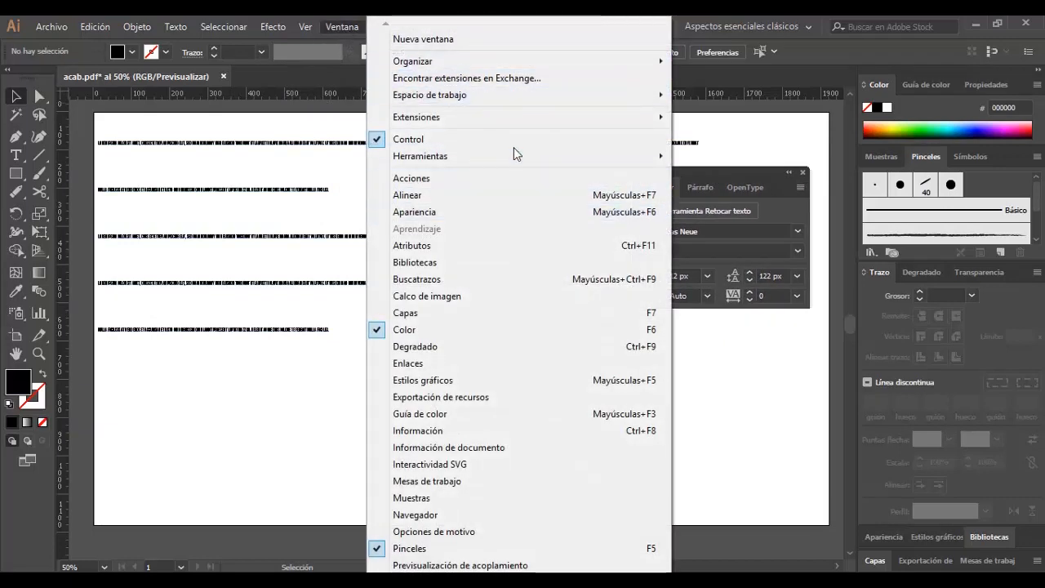
scroll(449, 479, "down", 5)
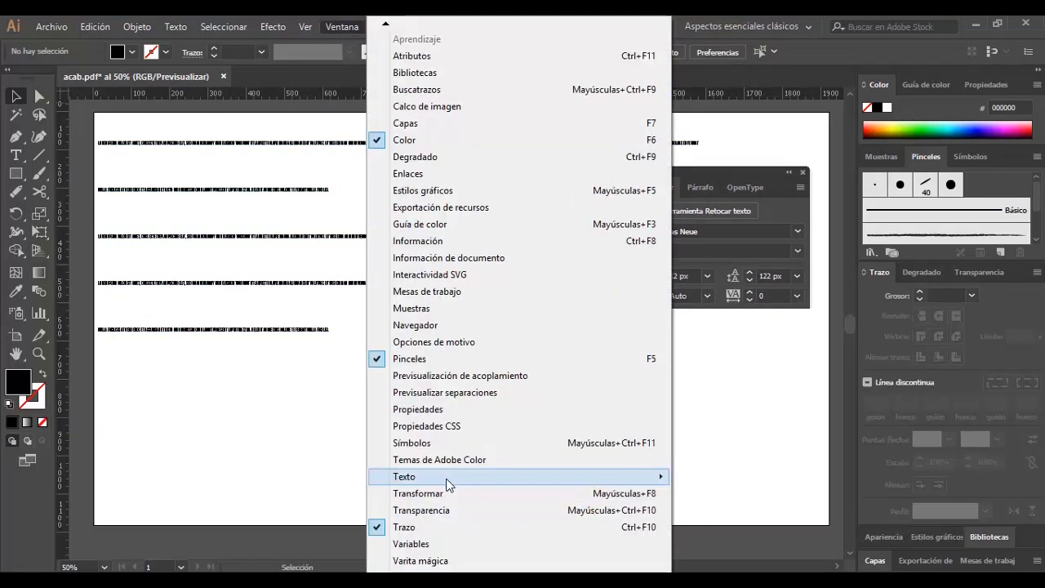
mouse_move(449, 479)
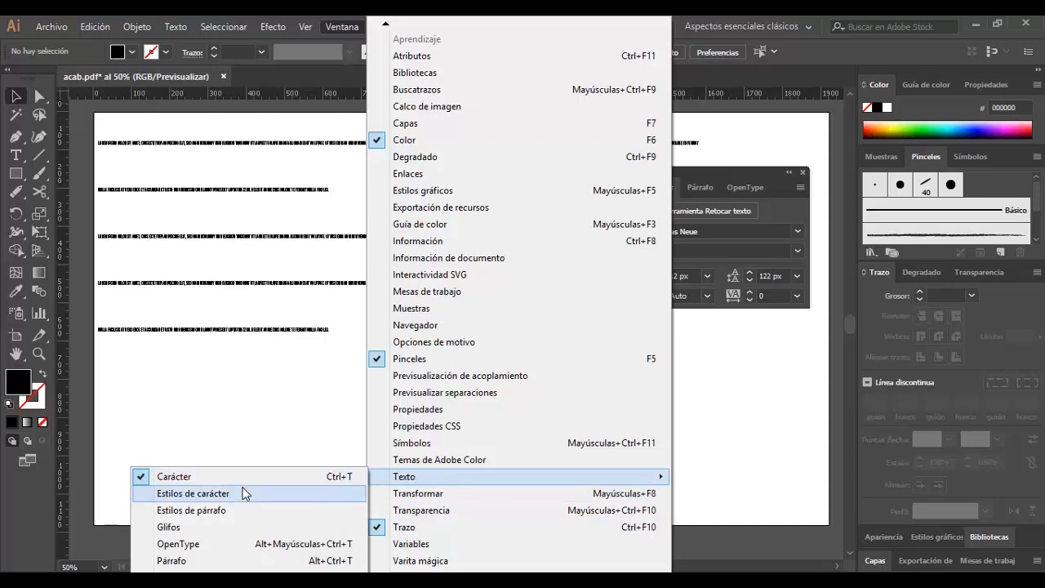
left_click(272, 411)
Set the placeholder text to a 27 px font size, 47 px leading and 0 kerning
left_click(489, 356)
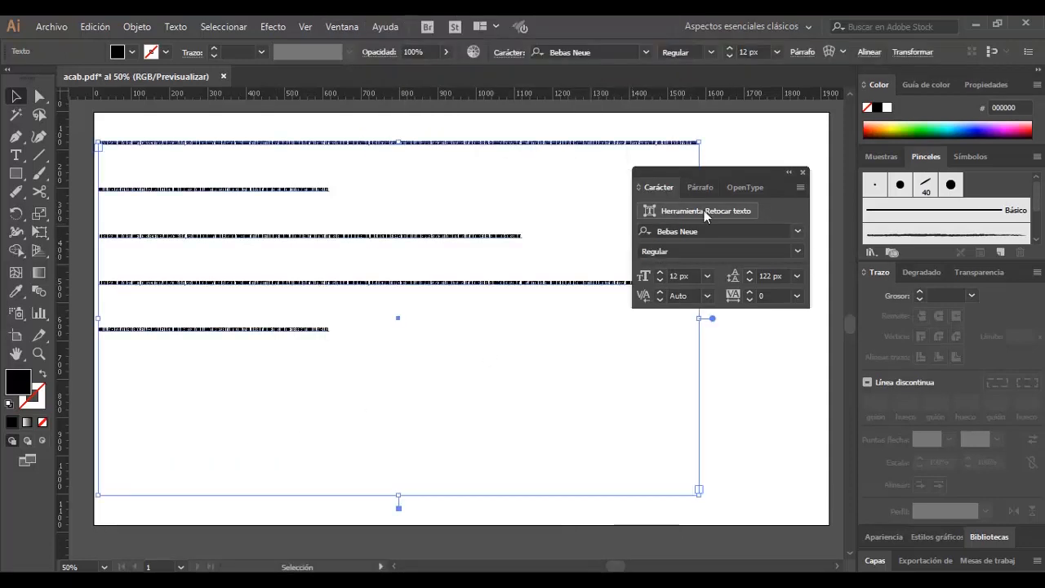
left_click(660, 277)
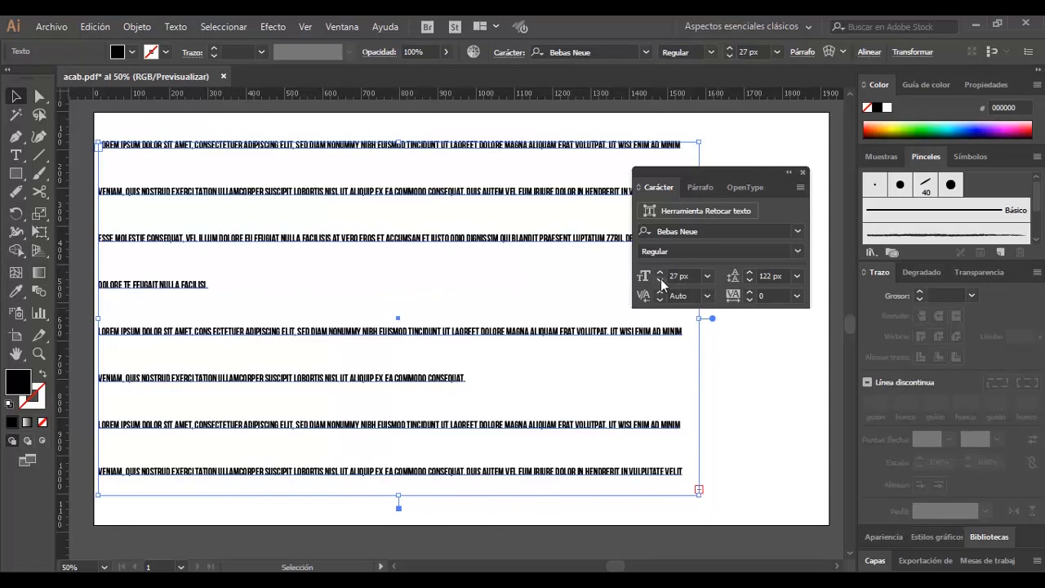
left_click(749, 281)
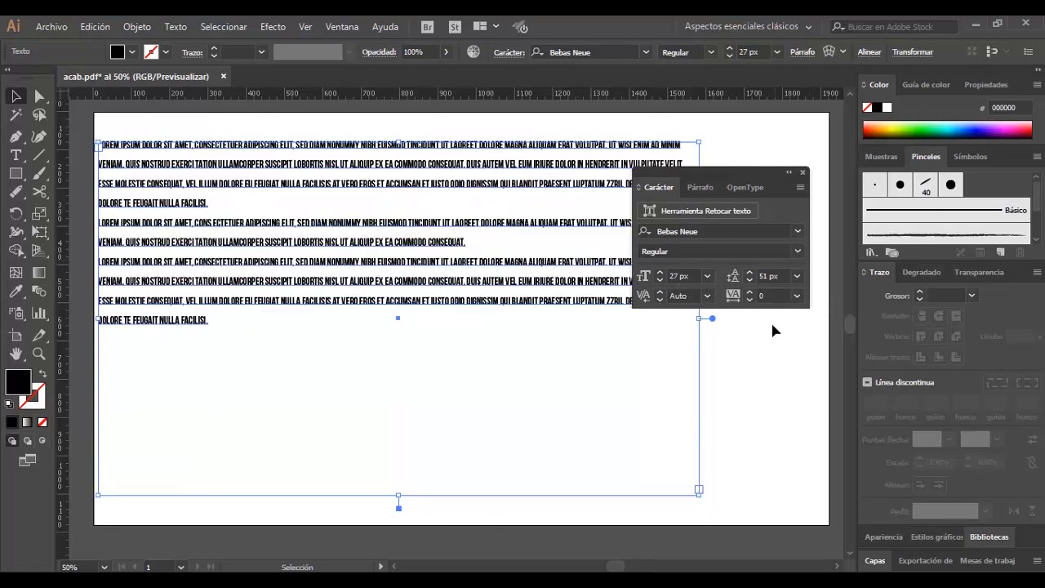
left_click(750, 280)
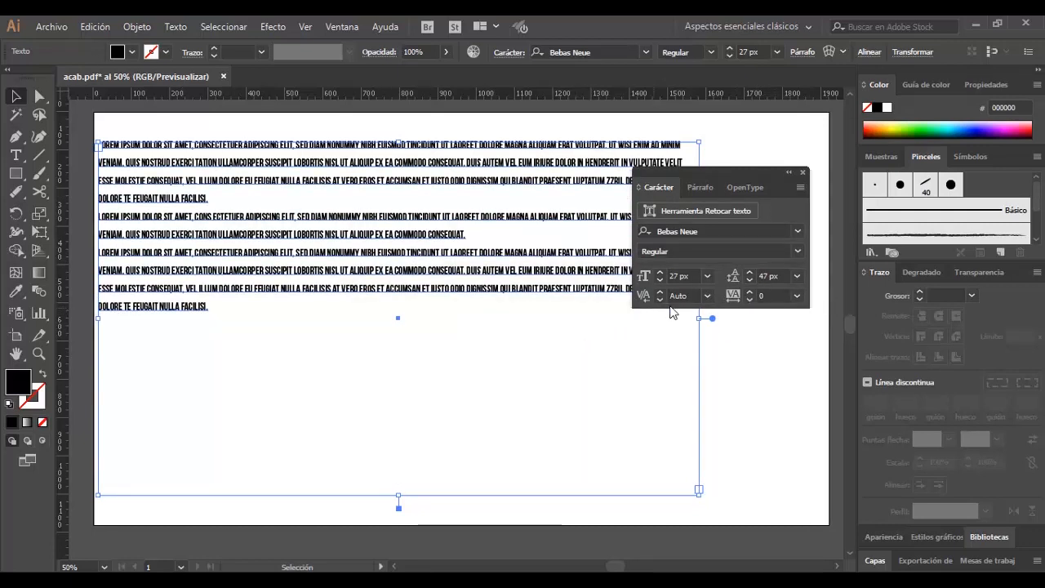
left_click(704, 297)
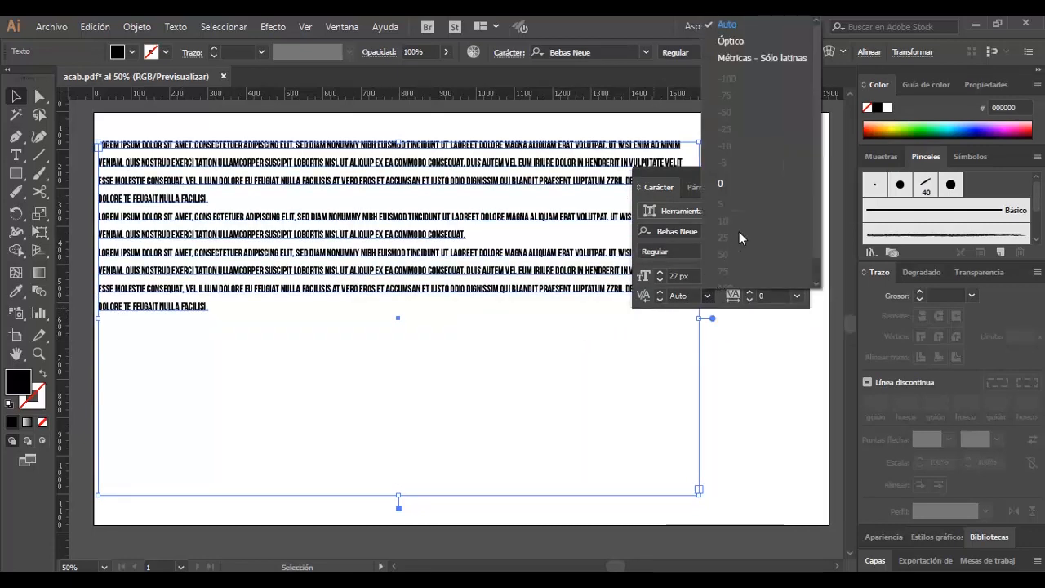
left_click(746, 184)
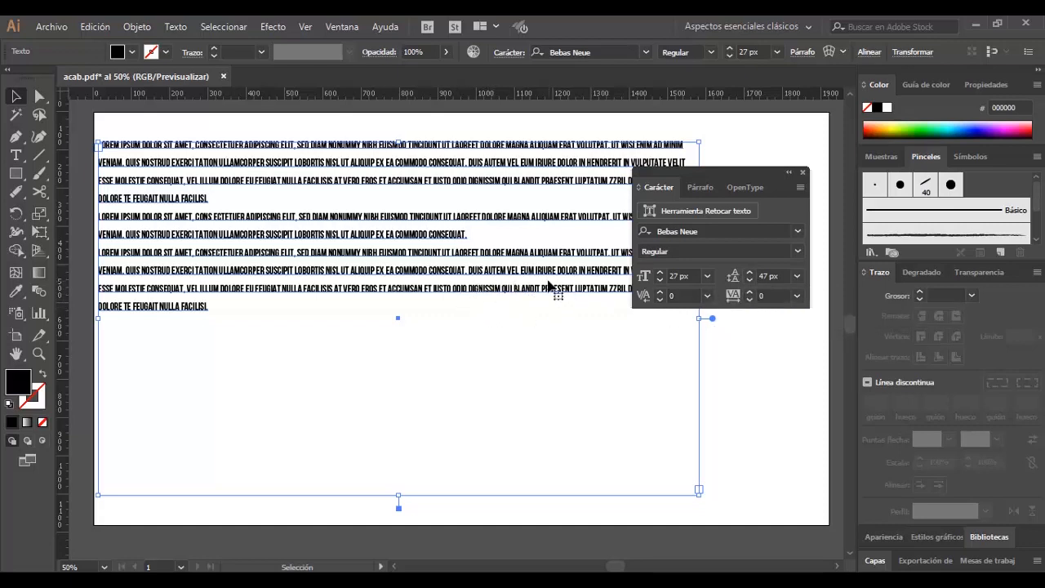
Raise the placeholder text's tracking to about 5
key("z")
left_click_drag(376, 129, 477, 212)
left_click_drag(360, 150, 549, 250)
left_click(750, 291)
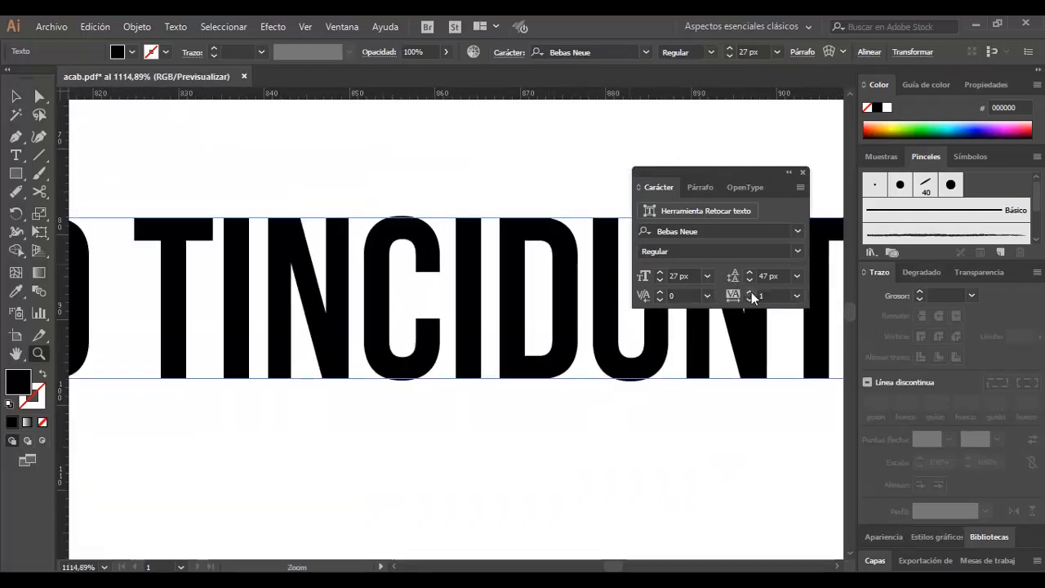
left_click(751, 291)
left_click(750, 290)
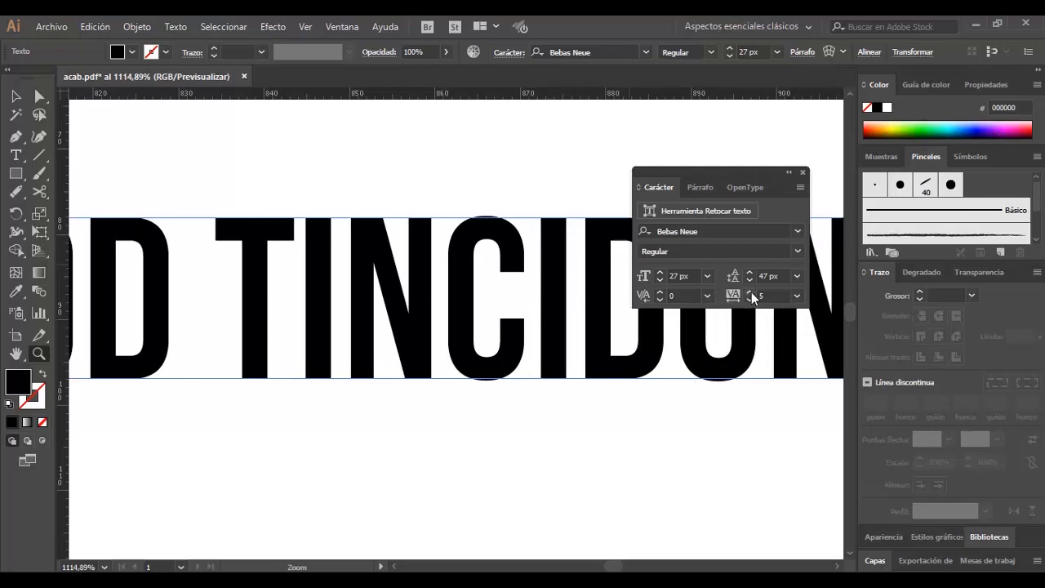
left_click(752, 291)
Tighten the placeholder text's tracking to -71
left_click(751, 299)
left_click(750, 299)
left_click(751, 299)
left_click(750, 299)
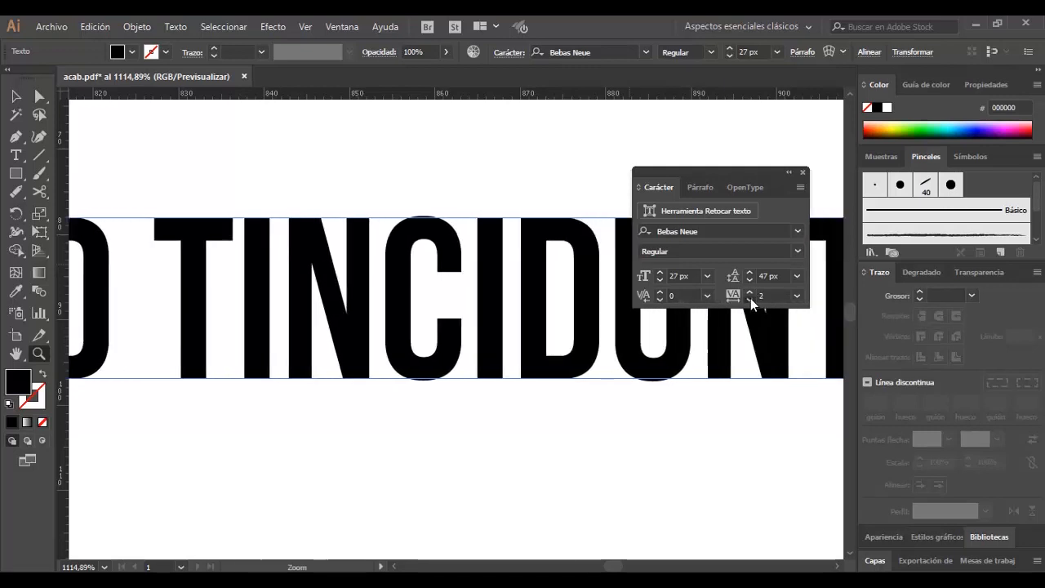
left_click(751, 299)
left_click(750, 299)
left_click(751, 300)
left_click(750, 299)
left_click(750, 299)
left_click(751, 299)
left_click(750, 299)
left_click(750, 300)
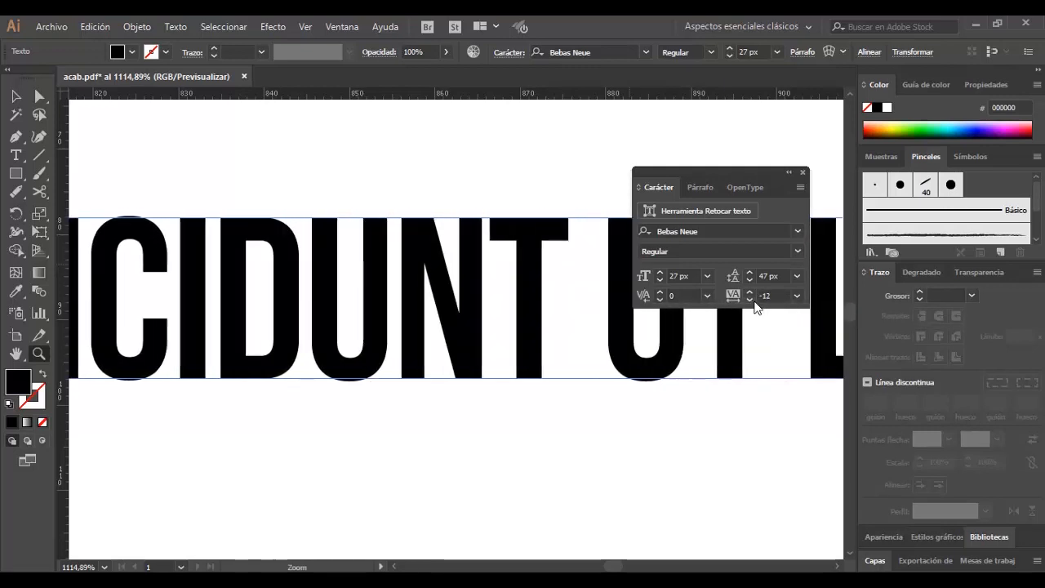
left_click(752, 301)
left_click(750, 301)
left_click(751, 301)
left_click(751, 300)
left_click(750, 300)
left_click(750, 301)
left_click(751, 300)
left_click(750, 301)
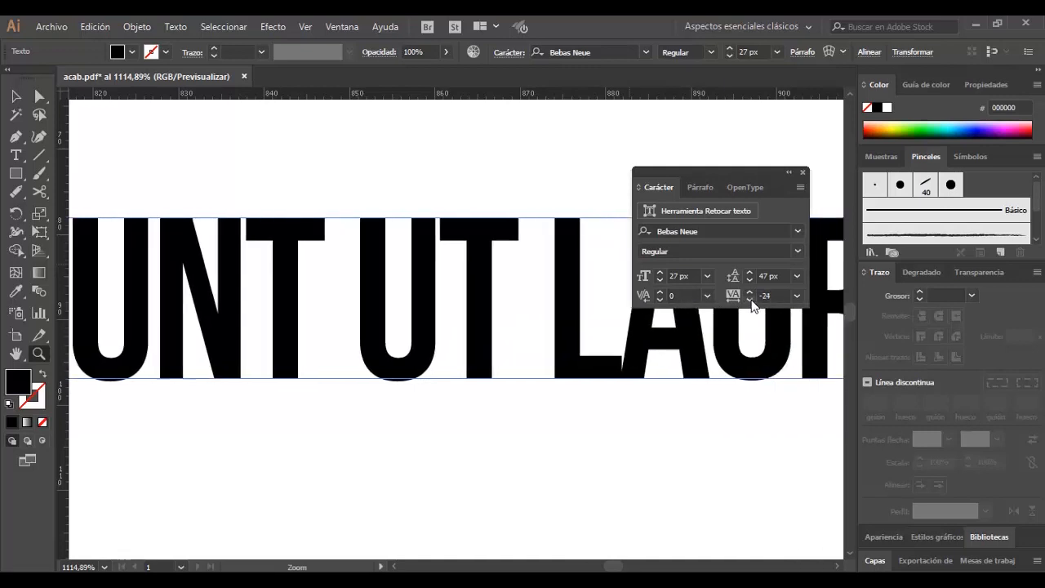
left_click(749, 303)
left_click(749, 301)
left_click(749, 300)
left_click(748, 300)
left_click(749, 301)
left_click(749, 301)
left_click(749, 301)
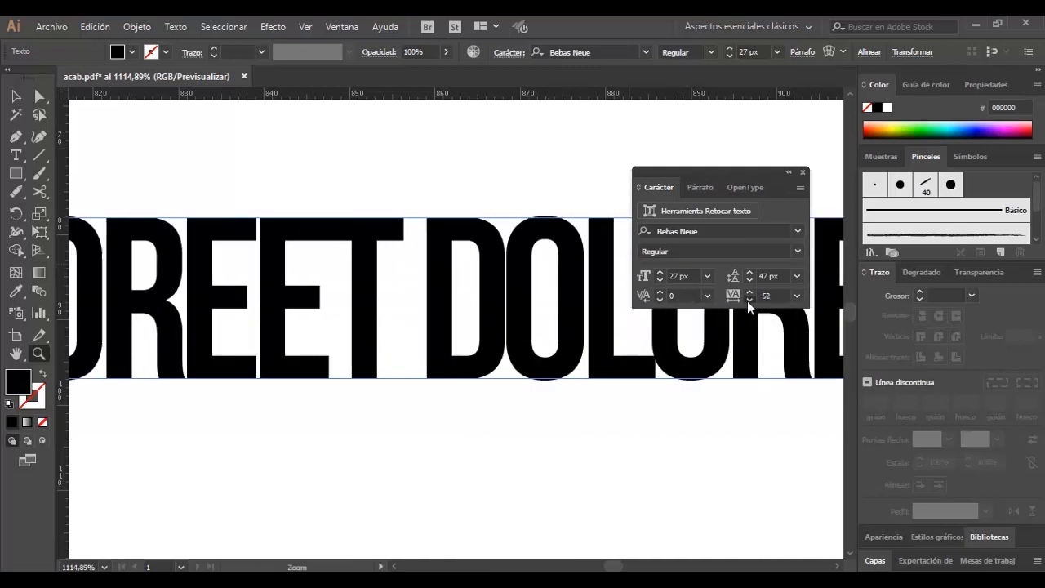
left_click(750, 300)
left_click(750, 300)
left_click(751, 300)
left_click(751, 300)
left_click(751, 300)
left_click(750, 299)
left_click(750, 300)
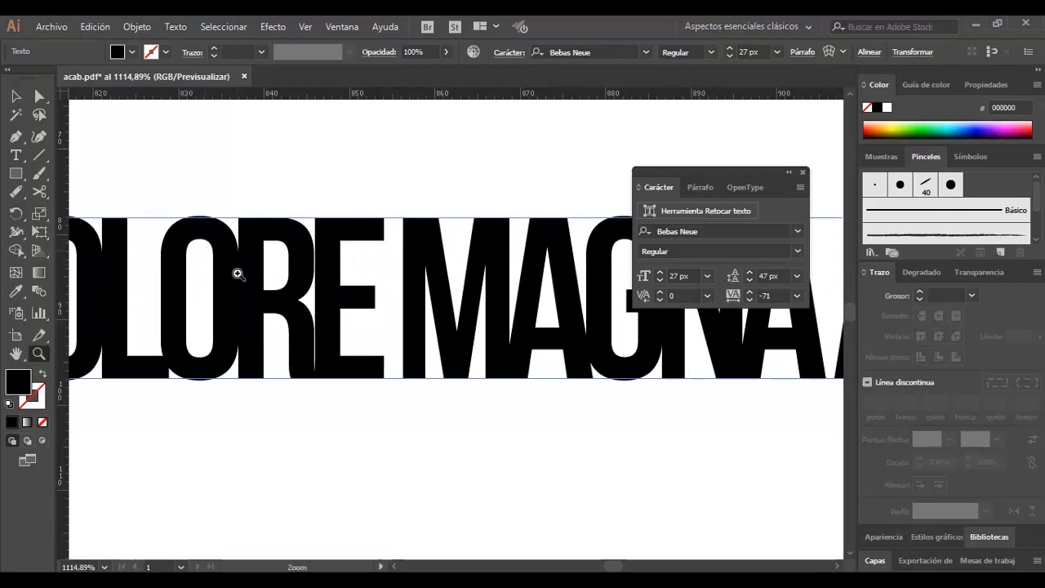
Delete the placeholder text frame from the artboard
left_click(450, 343, "alt")
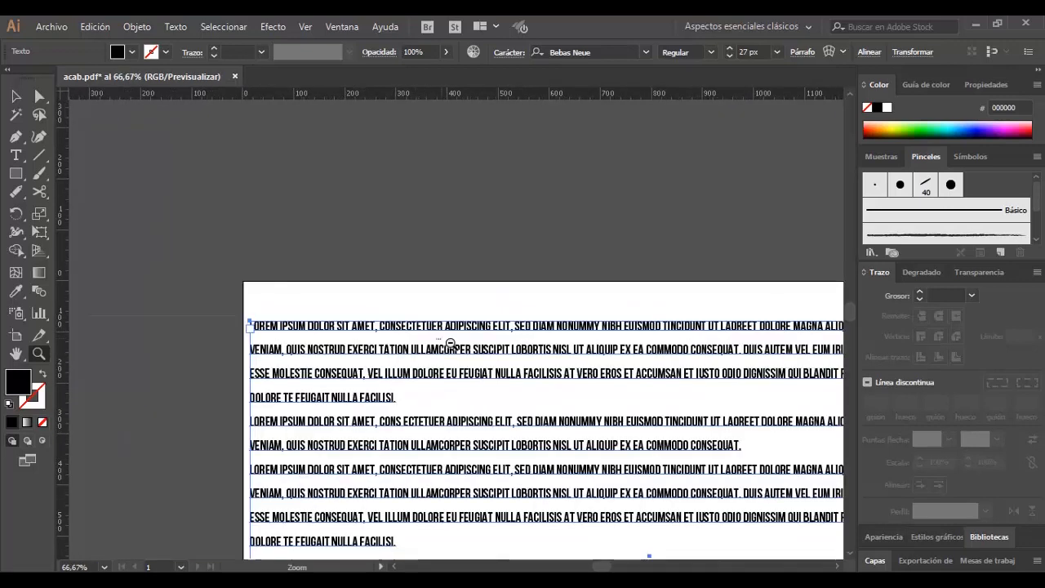
left_click(450, 342, "alt")
left_click_drag(434, 373, 274, 219)
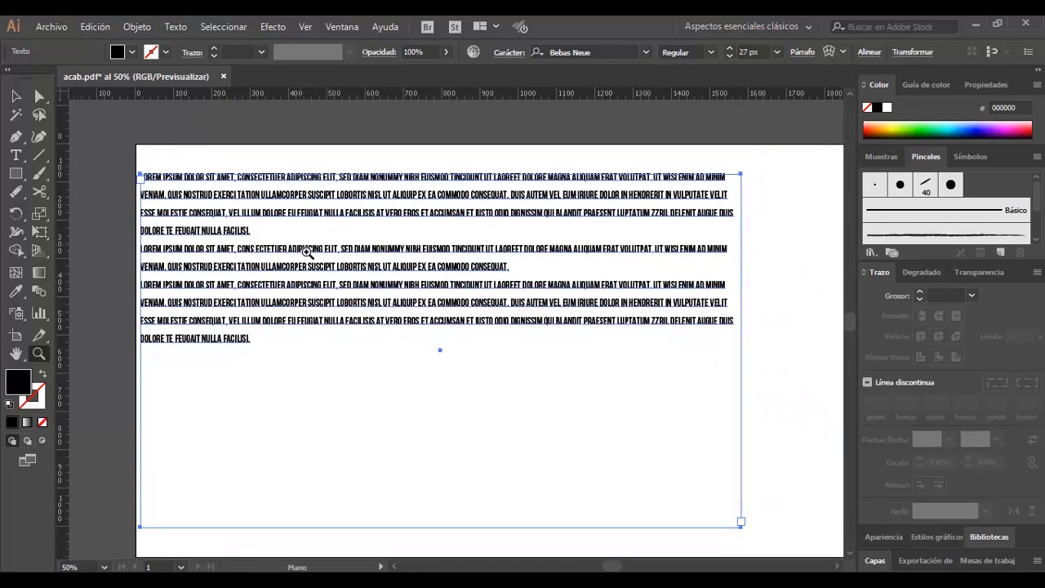
key("v")
key("Delete")
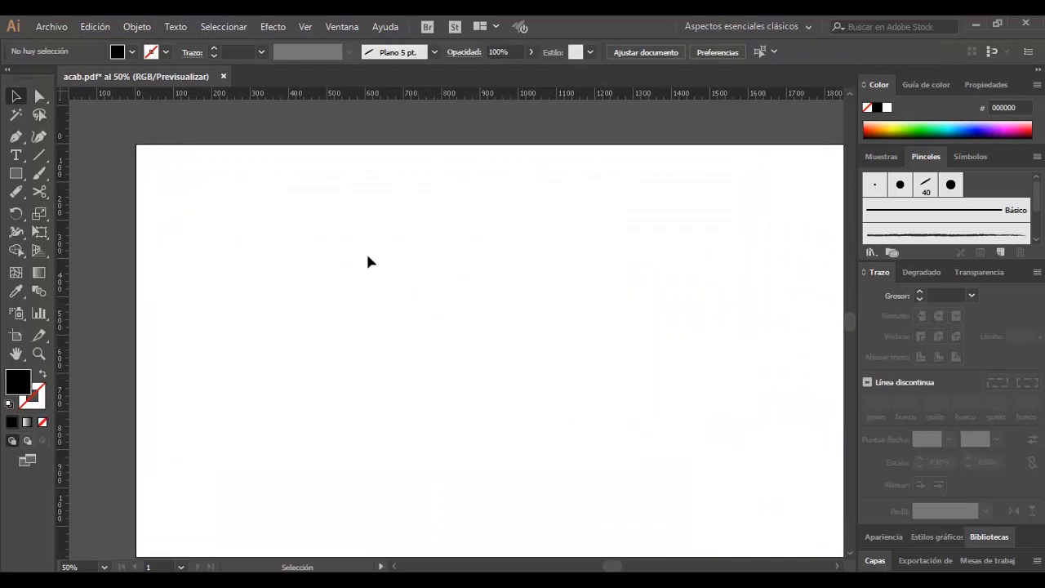
Place a line of point text reading "fgfgfgfhghg" near the artboard's upper-left corner
key("t")
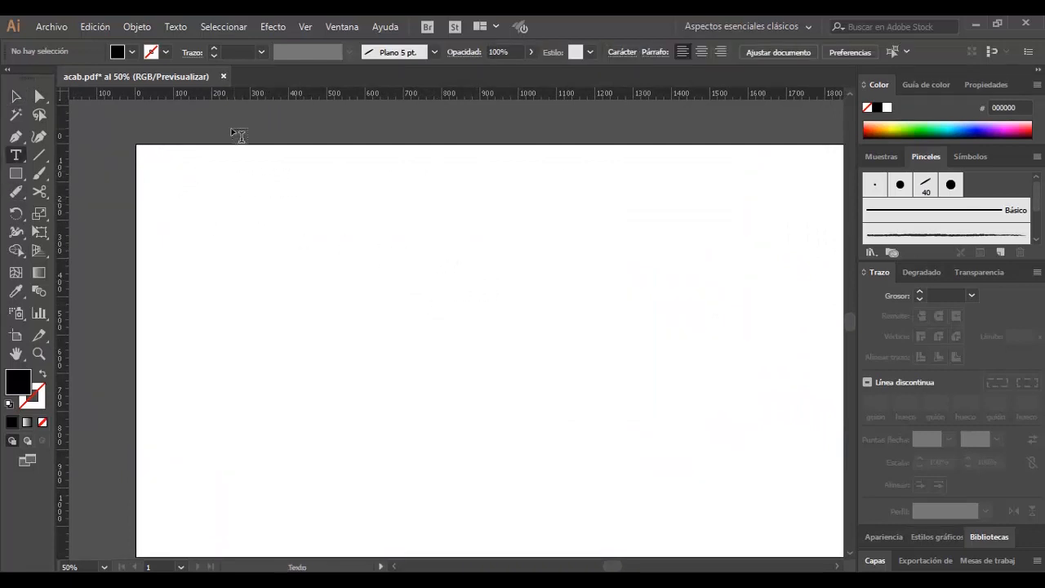
left_click(207, 196)
type("fgfgfgfhghg")
Draw a large closed irregular shape with straight and curved segments across the artboard using the Pen tool
left_click(20, 155)
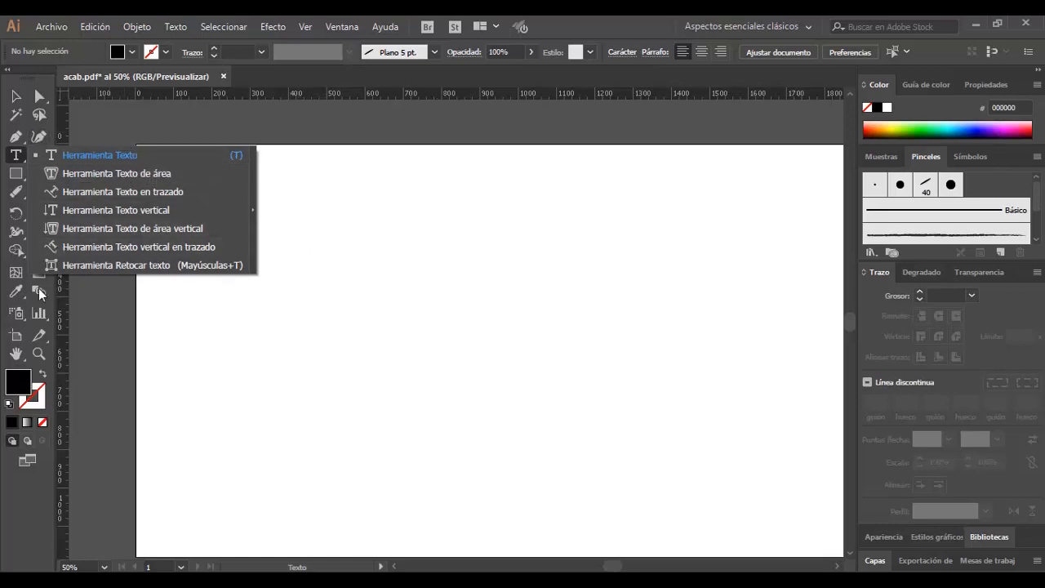
left_click(16, 137)
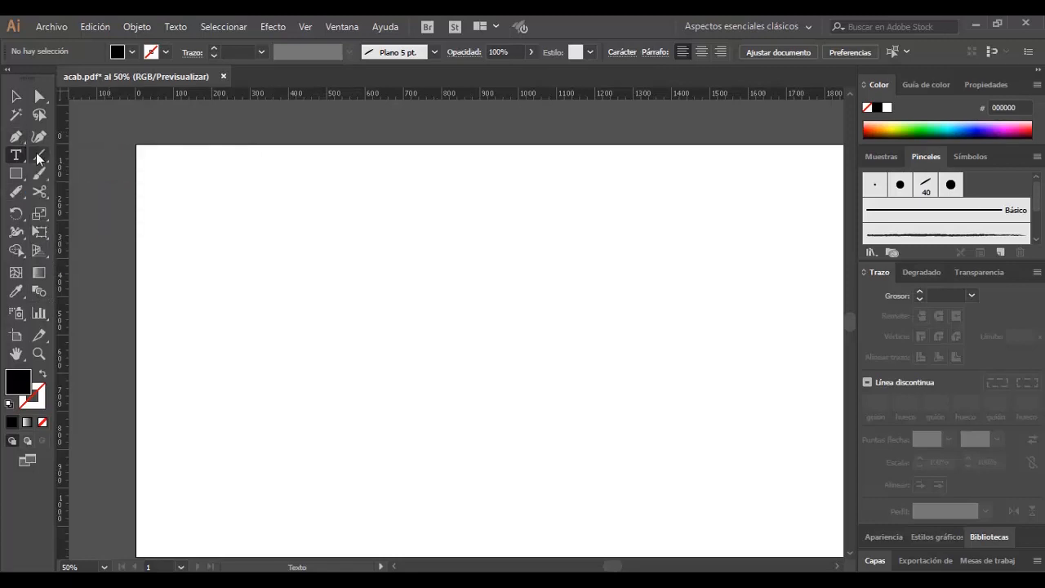
left_click(241, 290)
left_click(331, 218)
left_click_drag(417, 275, 431, 290)
left_click_drag(513, 296, 537, 287)
left_click(681, 240)
left_click_drag(712, 350, 708, 383)
left_click_drag(708, 456, 683, 498)
left_click(367, 499)
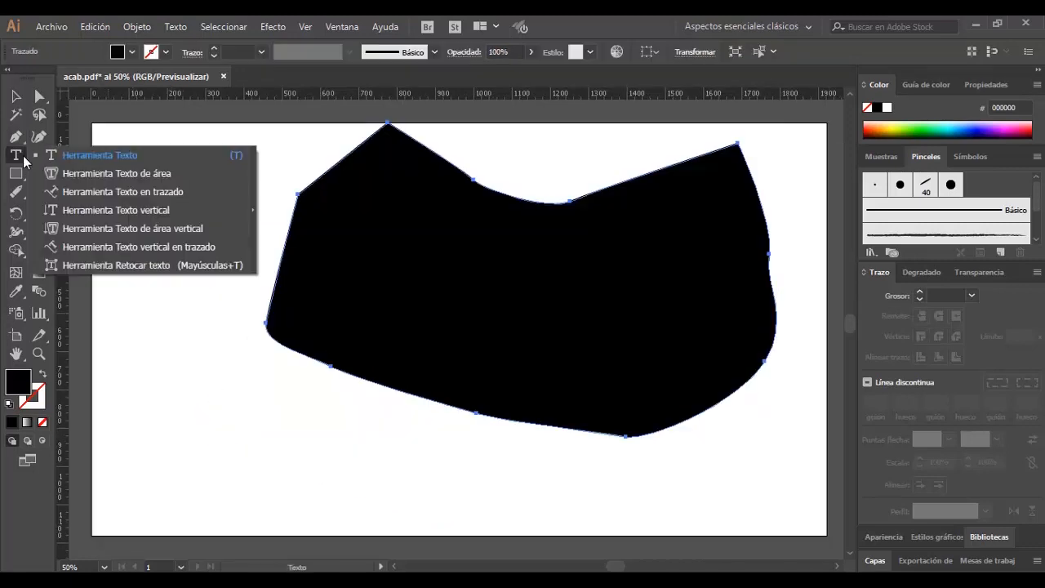
Fill the irregular shape with placeholder text using the Area Type tool and move it toward the artboard's left side
left_click(126, 174)
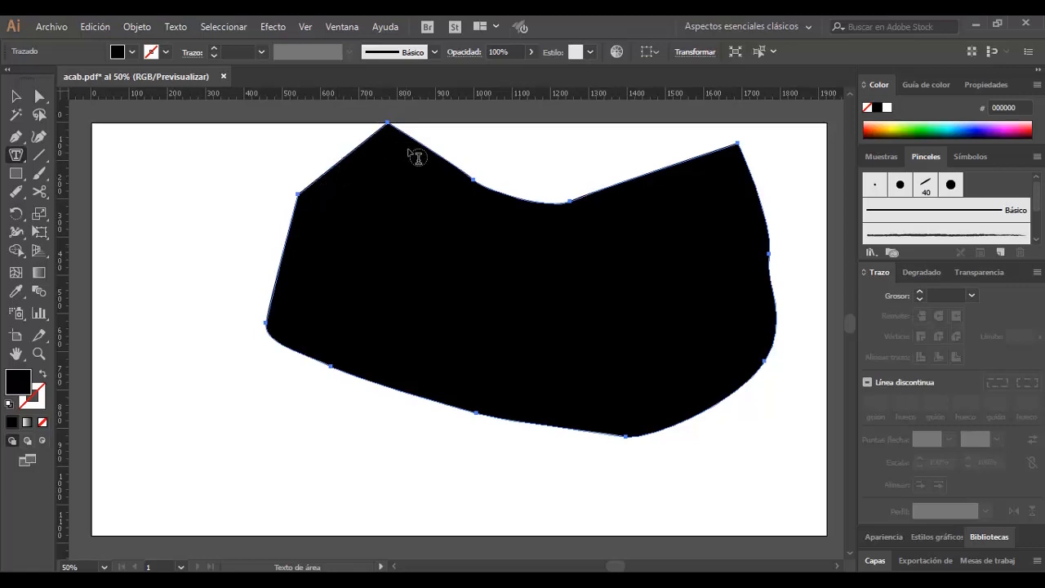
left_click(334, 179)
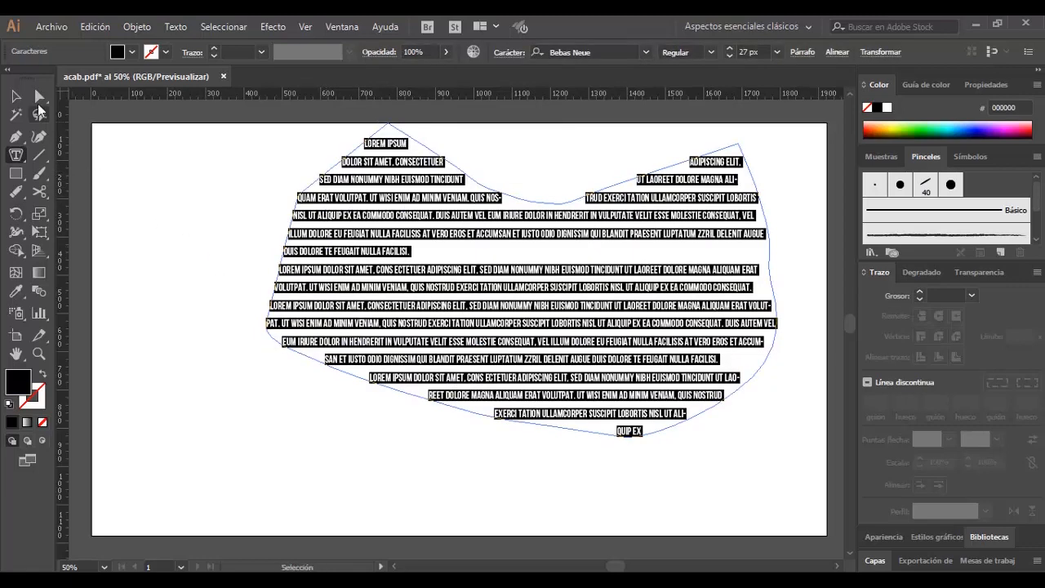
left_click(15, 95)
left_click(441, 460)
left_click_drag(595, 342, 441, 377)
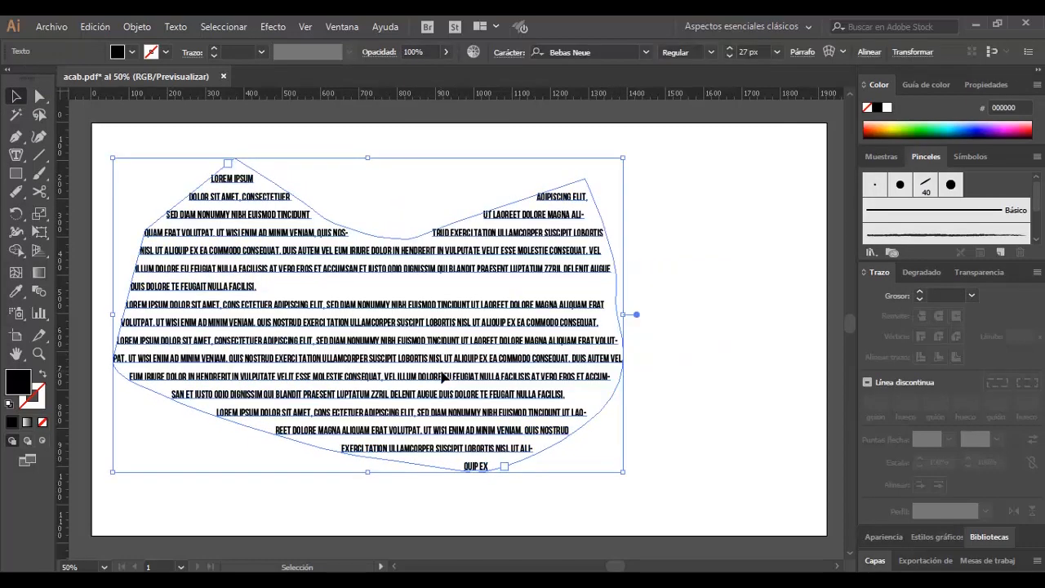
Undo the move and the conversion of the irregular shape into area text
key("ctrl+z")
key("ctrl+z")
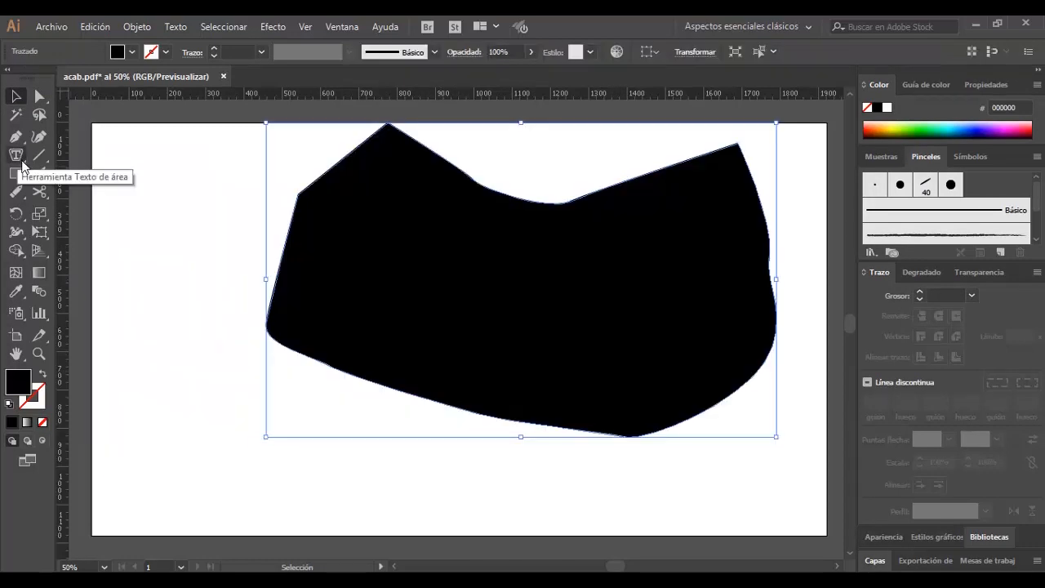
Turn the irregular shape into a placeholder text area using the regular Type tool
left_click(15, 155)
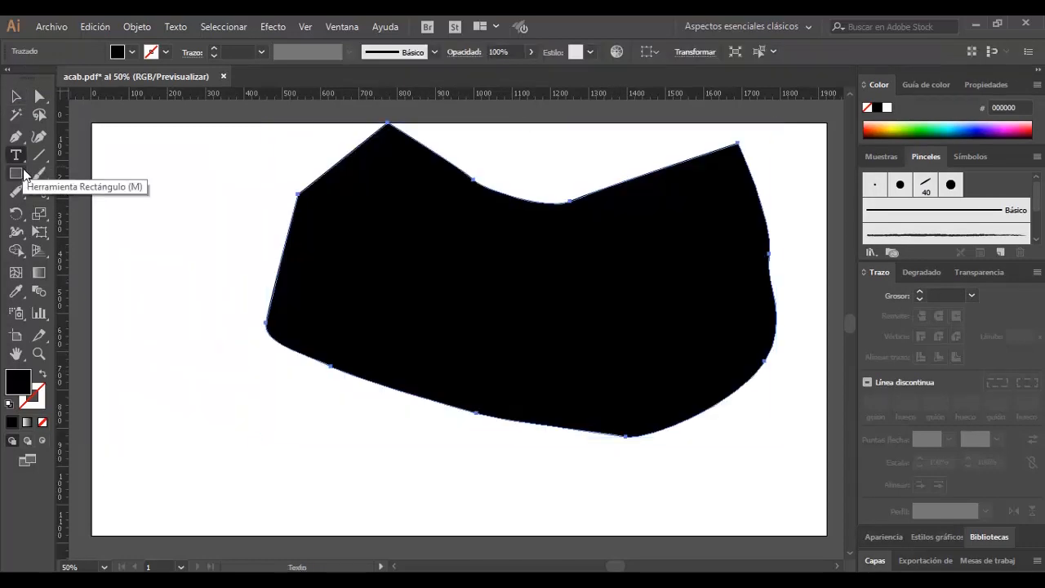
left_click(311, 194)
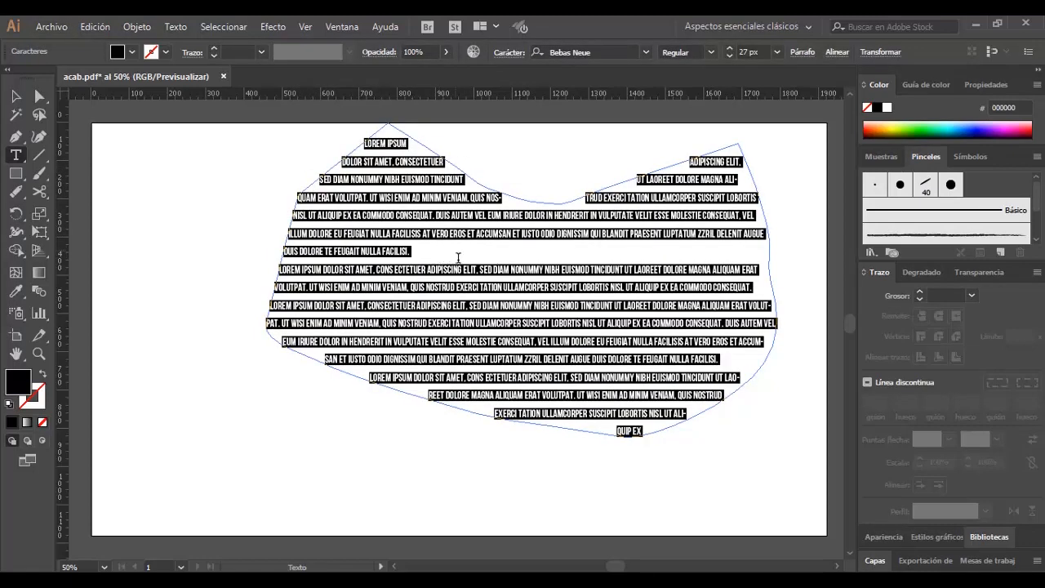
Undo the area text and try running placeholder text along the irregular shape's outline with the Type on a Path tool
key("ctrl+z")
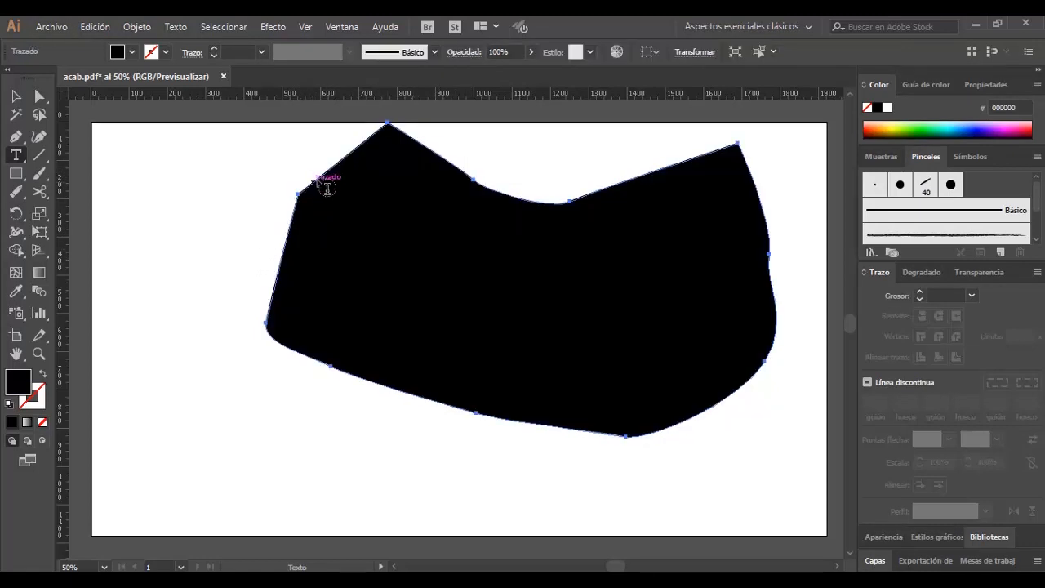
left_click_drag(15, 155, 88, 189)
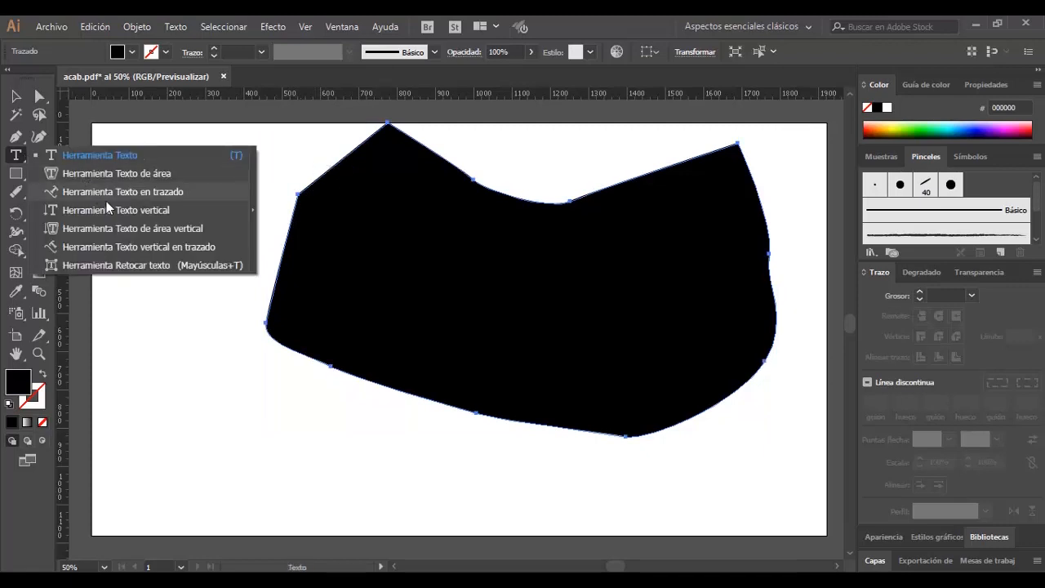
left_click(150, 193)
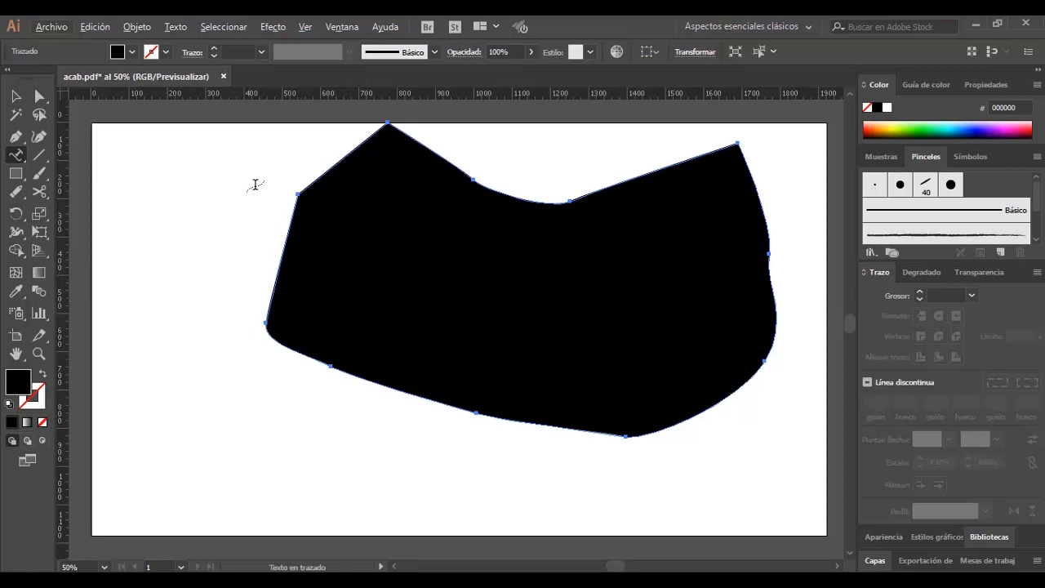
left_click(332, 176)
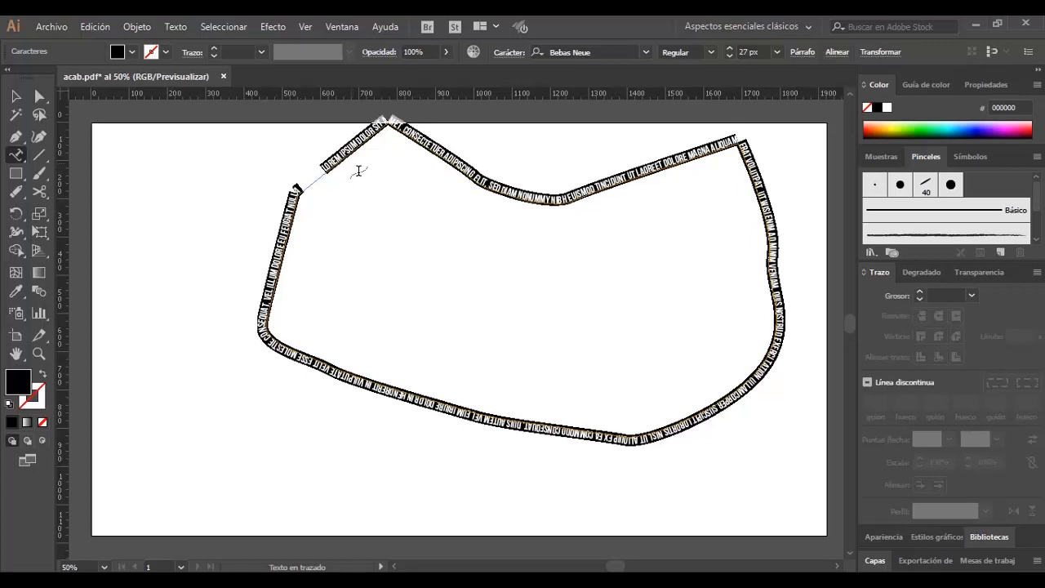
key("ctrl+z")
Try placing placeholder text along the irregular shape's outline using the regular Type tool's temporary path mode, and undo it
key("t")
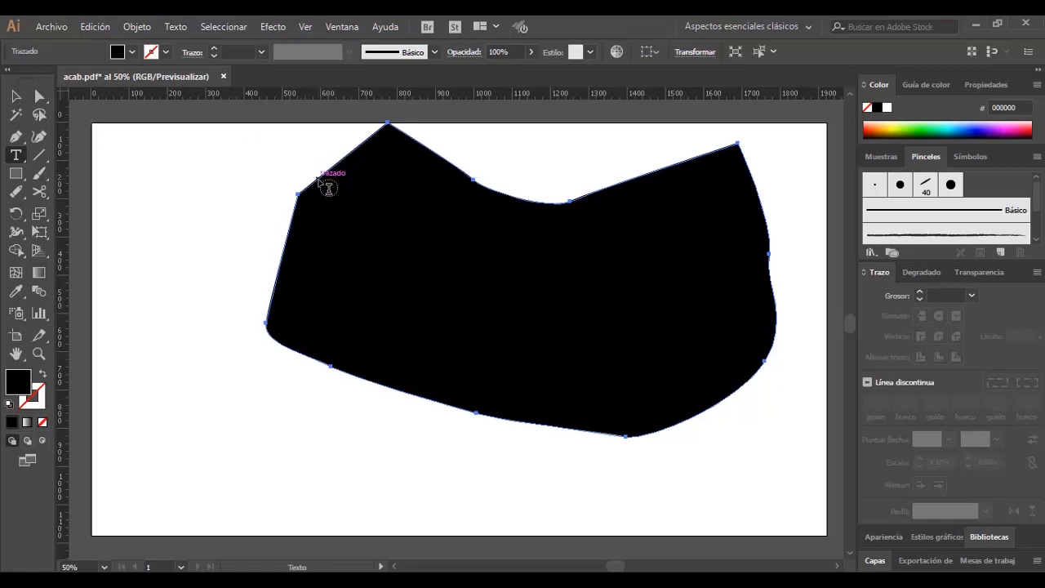
key("alt")
left_click(327, 185)
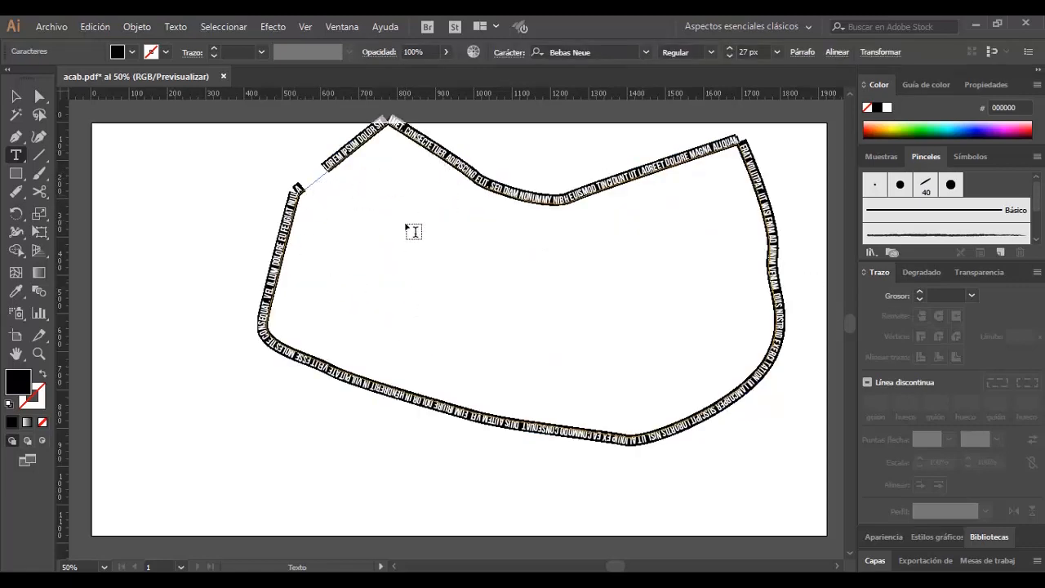
key("ctrl+z")
Create vertical LOREM IPSUM point text near the artboard's left edge with the Vertical Type tool and enlarge it to about 80.75 px
left_click_drag(15, 155, 173, 216)
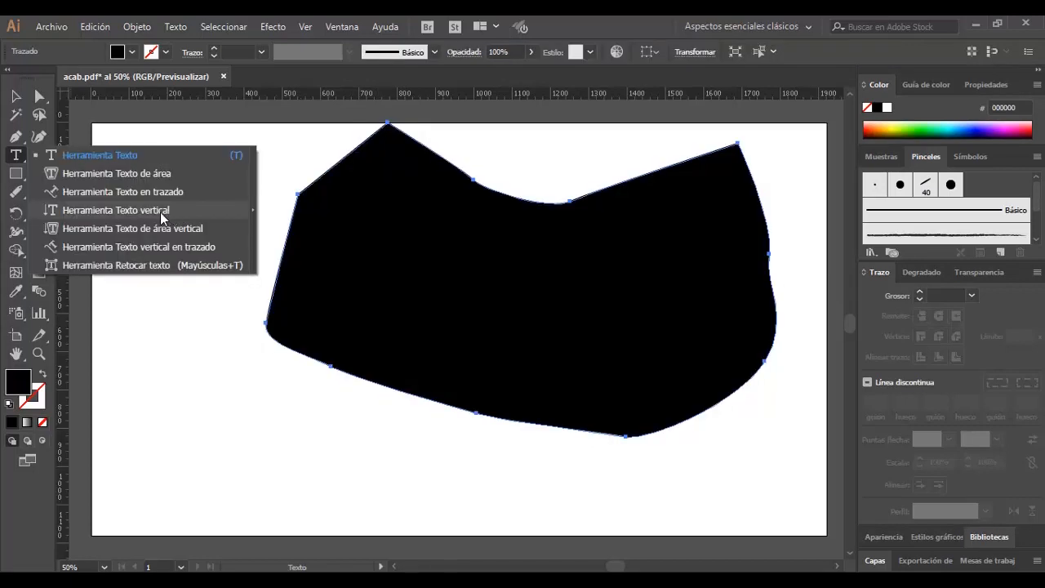
left_click(160, 212)
key("ctrl+shift+a")
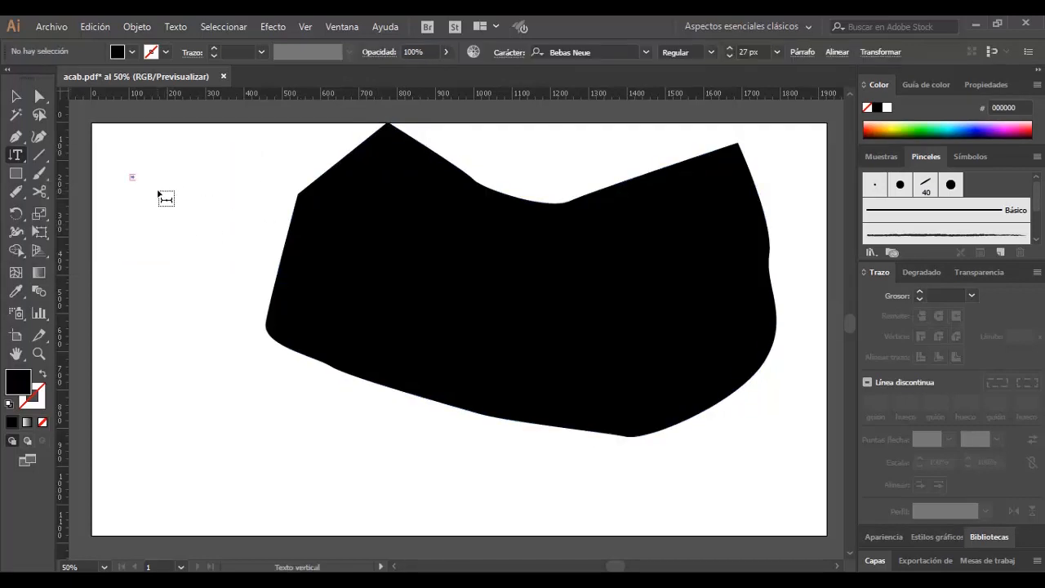
left_click(155, 185)
left_click(15, 97)
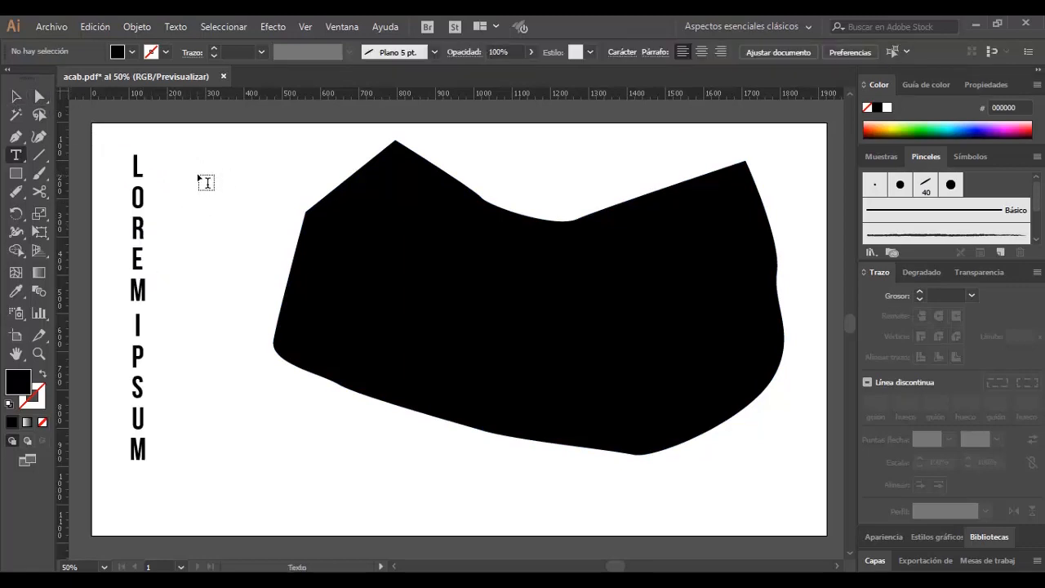
Add a smaller vertical placeholder text beside the large one using the regular Type tool's temporary vertical mode
key("alt")
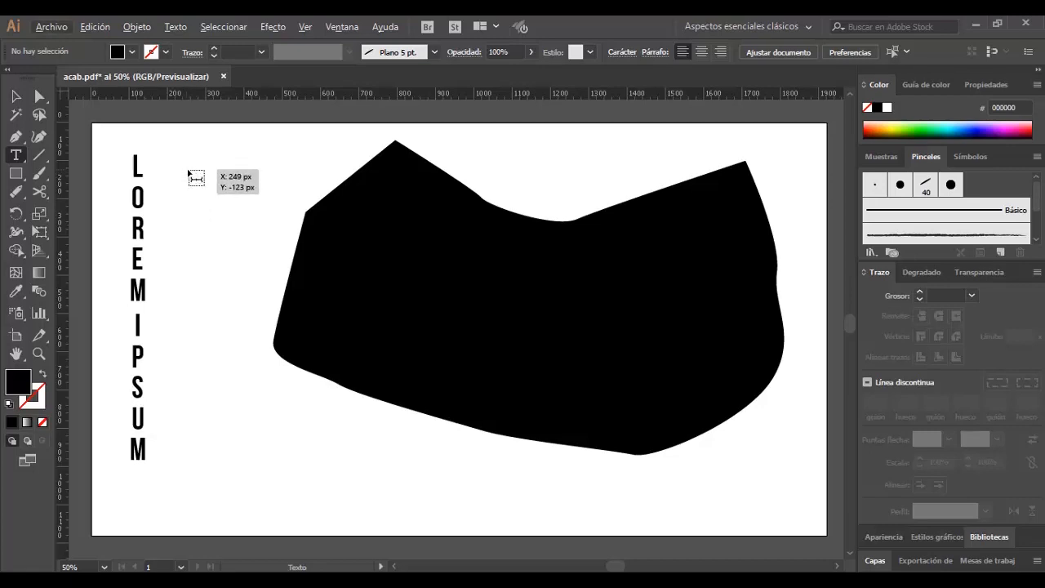
left_click(189, 172)
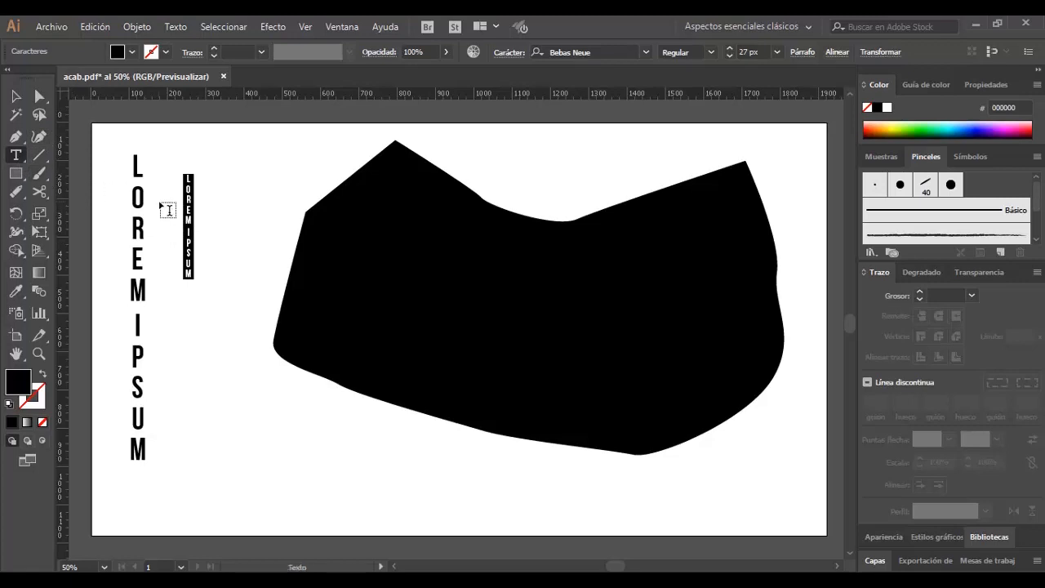
Fill the irregular shape with vertical placeholder text using the Vertical Area Type tool, and undo the conversion
left_click(18, 154)
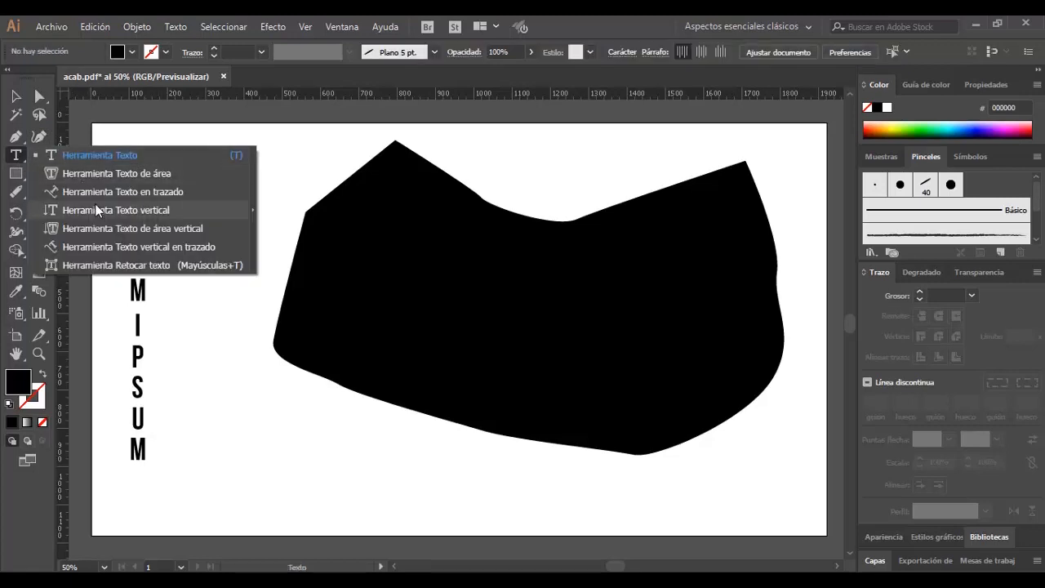
left_click(144, 231)
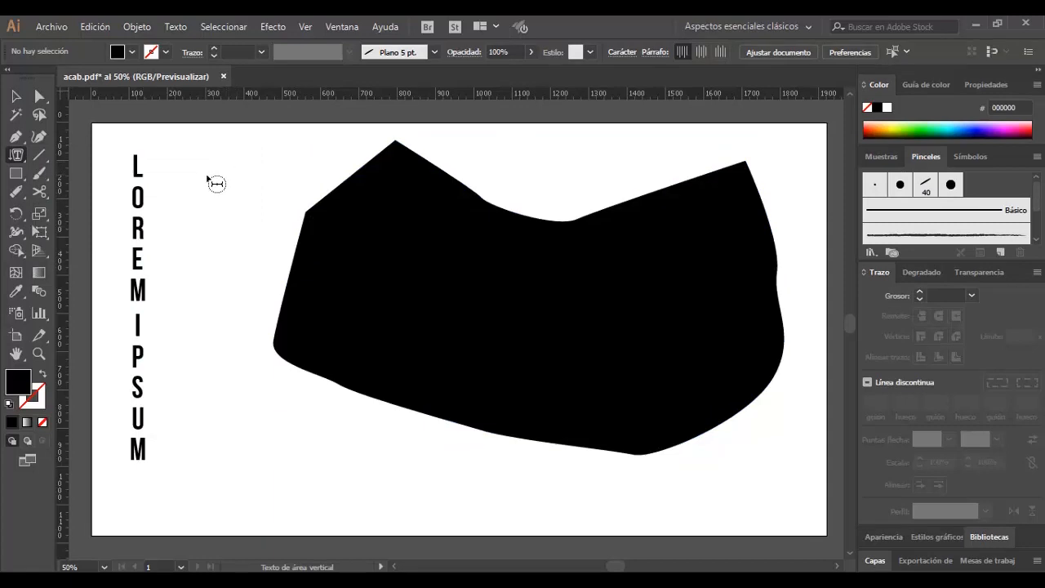
left_click(346, 191)
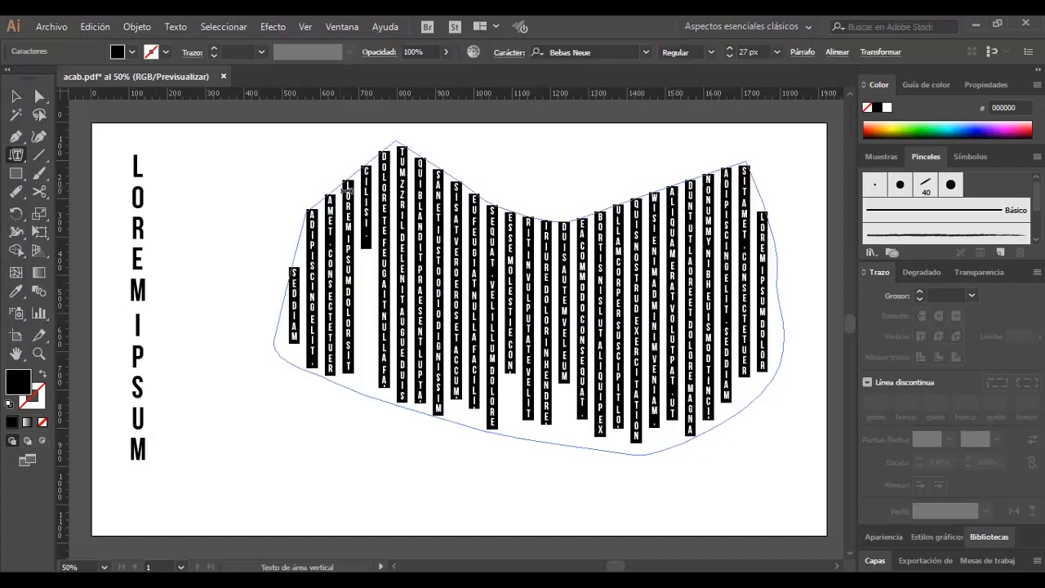
key("Escape")
left_click(371, 497)
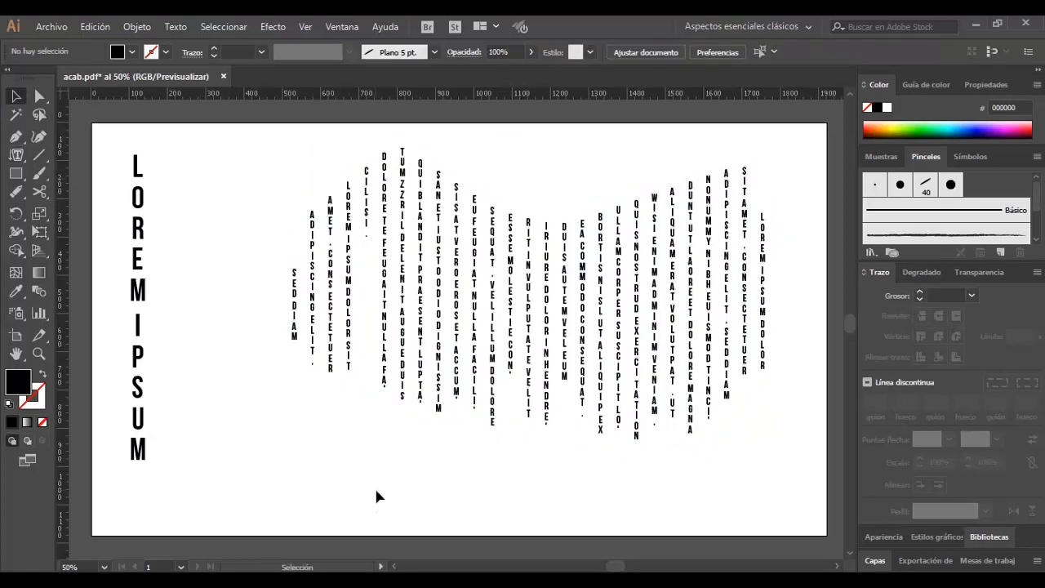
key("ctrl+z")
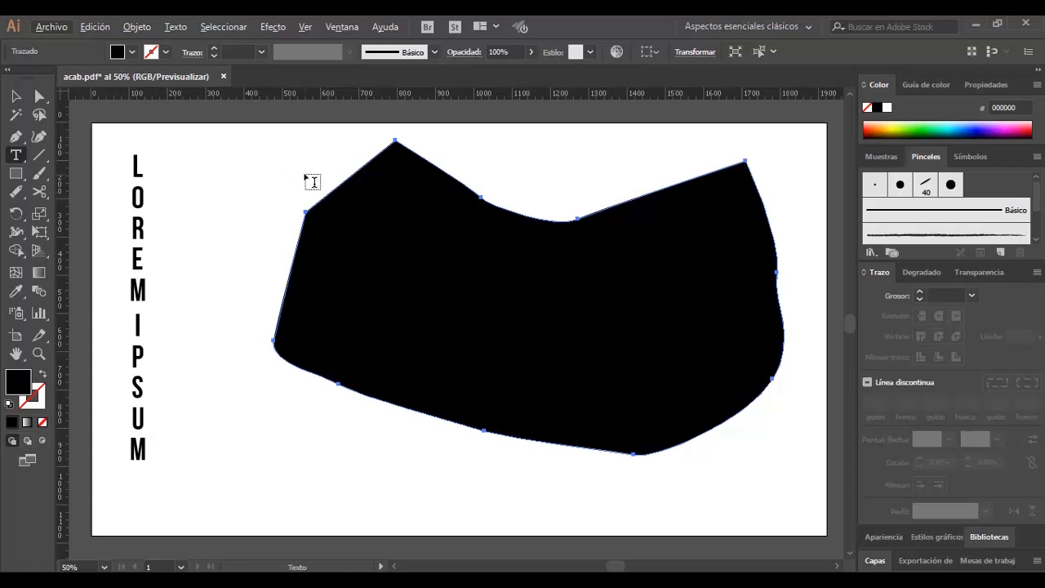
Try filling the irregular shape with vertical placeholder text using the regular Type tool, and undo it
left_click(21, 157)
left_click(337, 203)
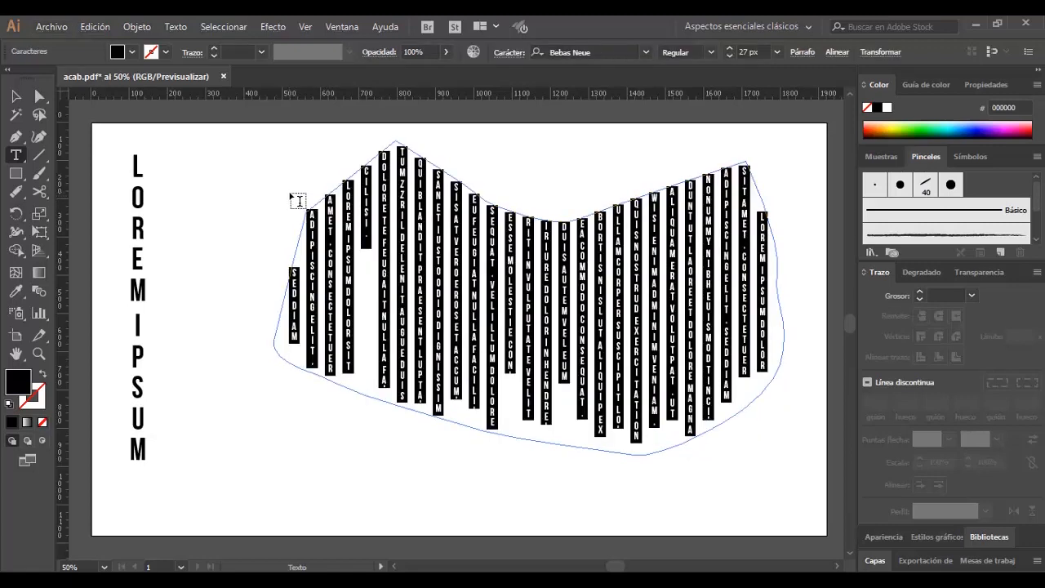
key("ctrl+z")
Run vertical placeholder text along the irregular shape's outline with the Vertical Type on a Path tool, and undo it
left_click_drag(26, 160, 186, 245)
left_click(348, 186)
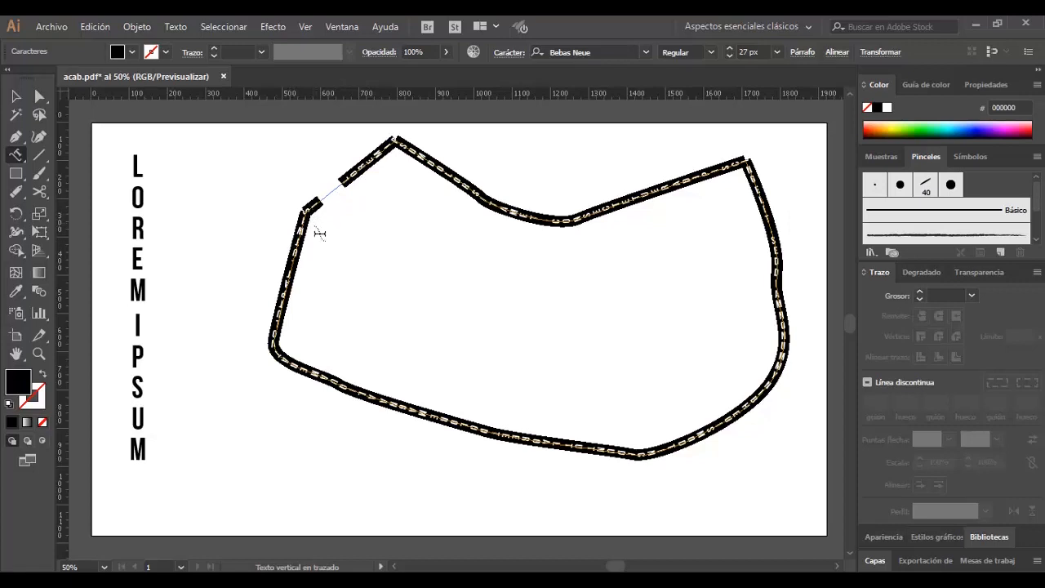
key("ctrl+z")
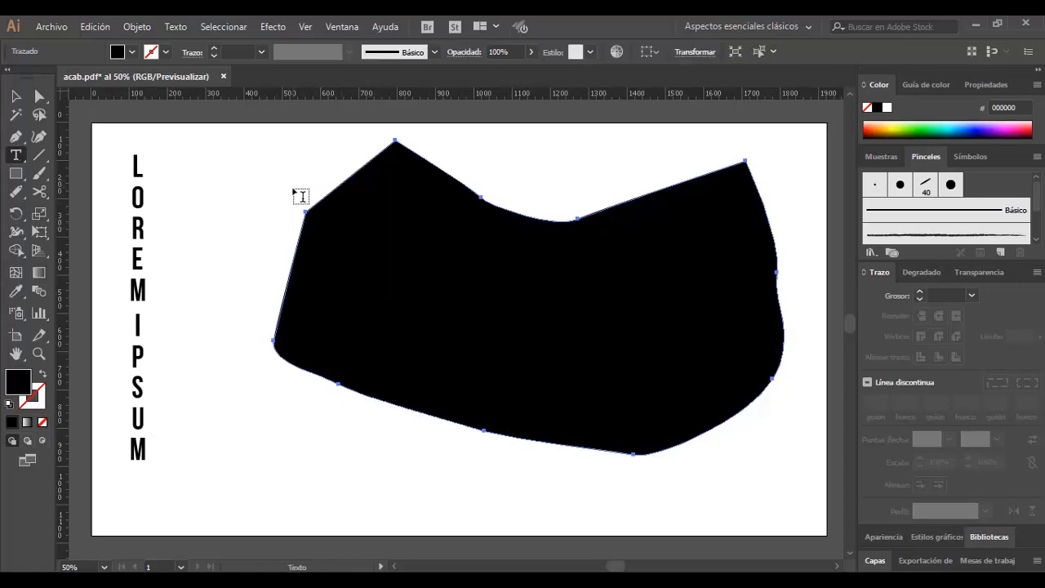
Try placing vertical placeholder text along the shape's outline using the regular Type tool's temporary vertical path mode, and undo it
key("alt")
key("alt")
left_click(340, 199, "alt")
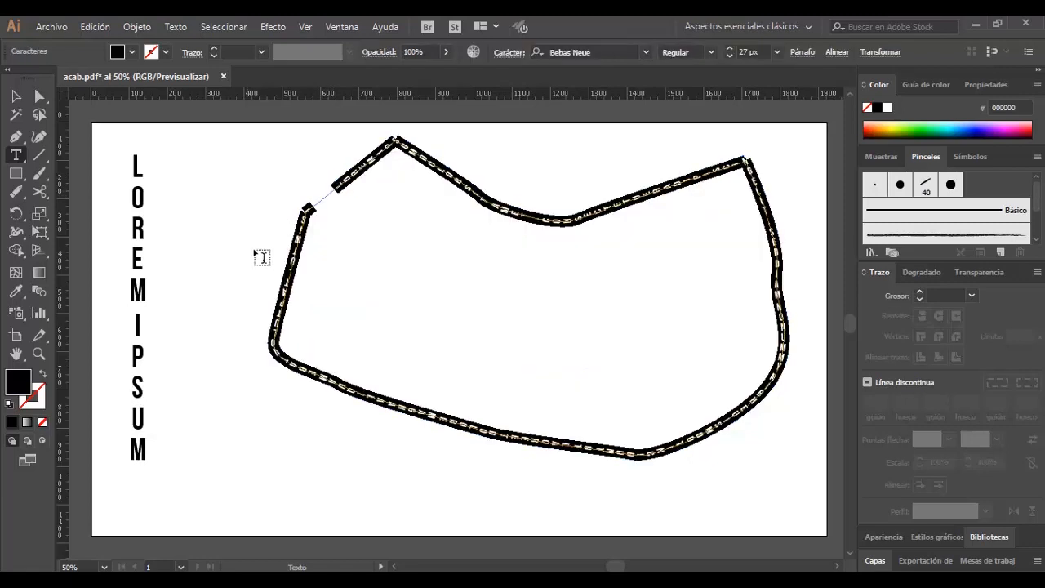
key("ctrl+z")
Move the final M of the vertical LOREM IPSUM out of its column and rotate it with the Touch Type tool, and select the L
left_click(15, 155)
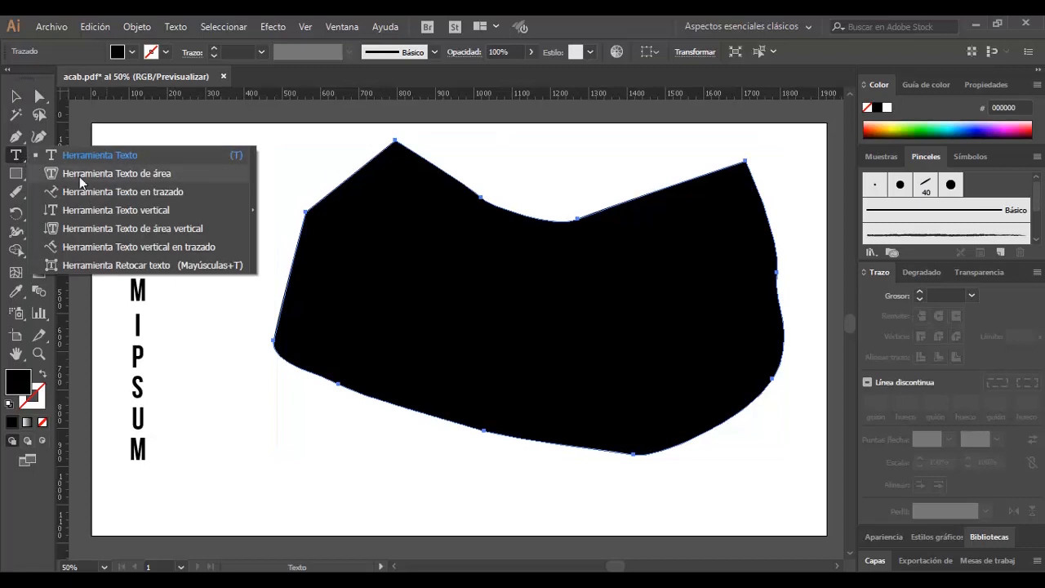
left_click(158, 267)
left_click(147, 209)
left_click(152, 232)
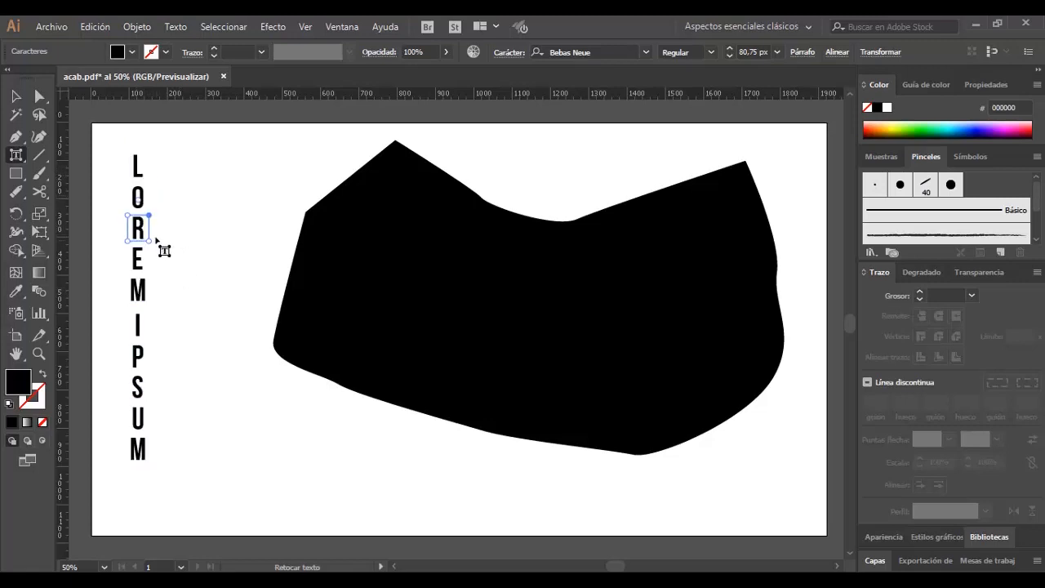
mouse_move(154, 244)
left_mouse_down()
mouse_move(191, 263)
mouse_move(155, 247)
left_mouse_up()
left_click(146, 449)
left_click_drag(144, 441, 217, 464)
left_click_drag(214, 428, 247, 481)
left_click_drag(216, 480, 224, 523)
left_click_drag(210, 463, 208, 445)
left_click(139, 175)
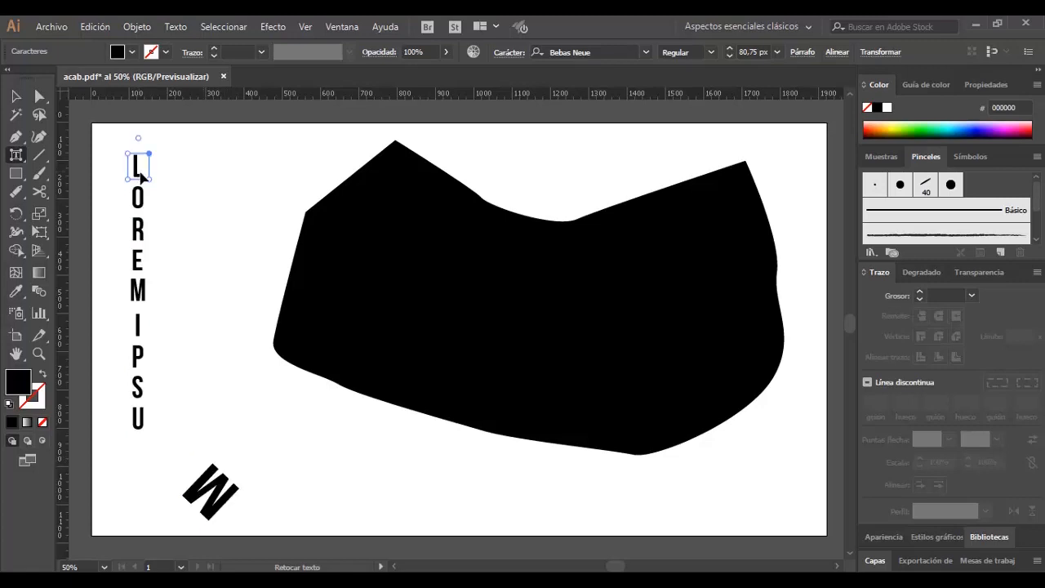
left_click_drag(158, 184, 179, 226)
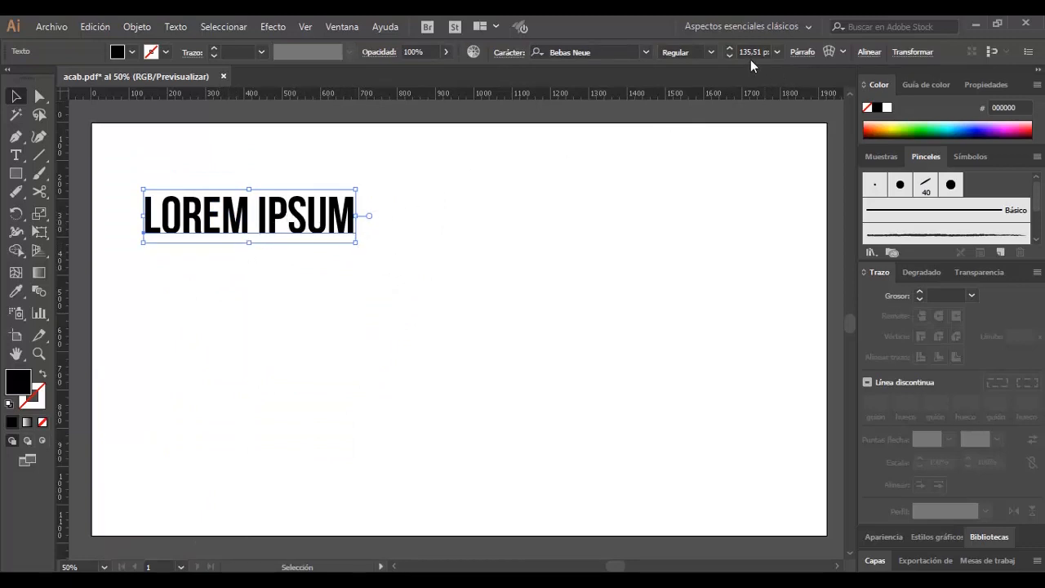
Increase the horizontal LOREM IPSUM text's font size to 154 px and scale the text up to about 247.98 px
left_click(730, 48)
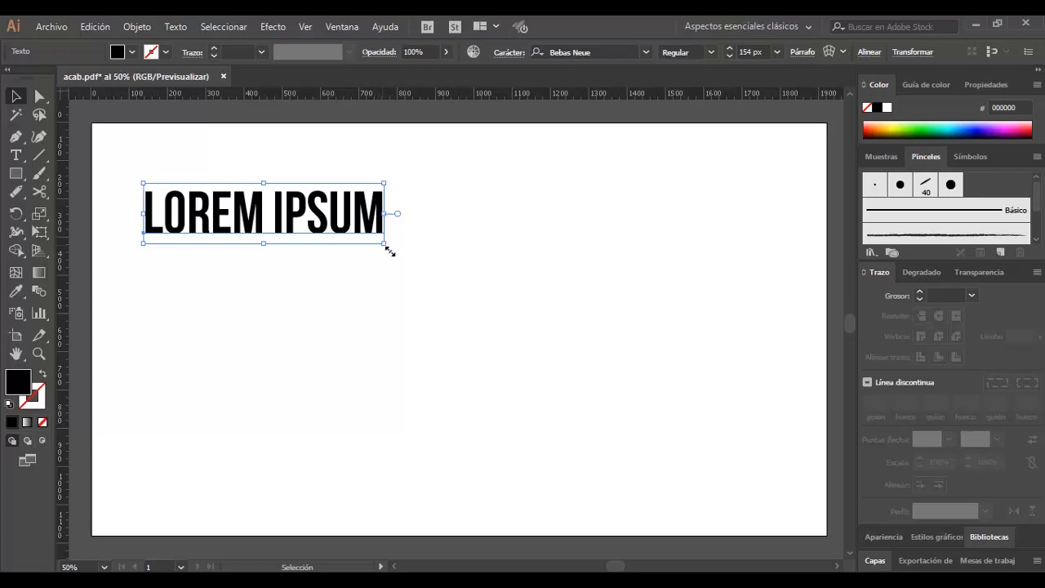
left_click_drag(392, 250, 530, 343)
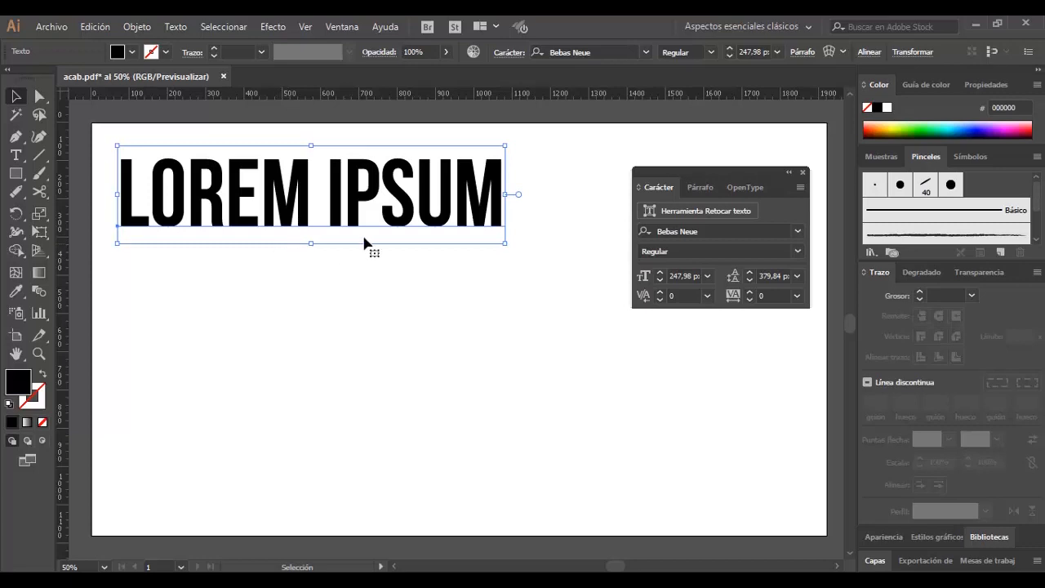
Examine the Character settings, font list, Paragraph and OpenType options for the LOREM IPSUM text
left_click_drag(669, 186, 601, 140)
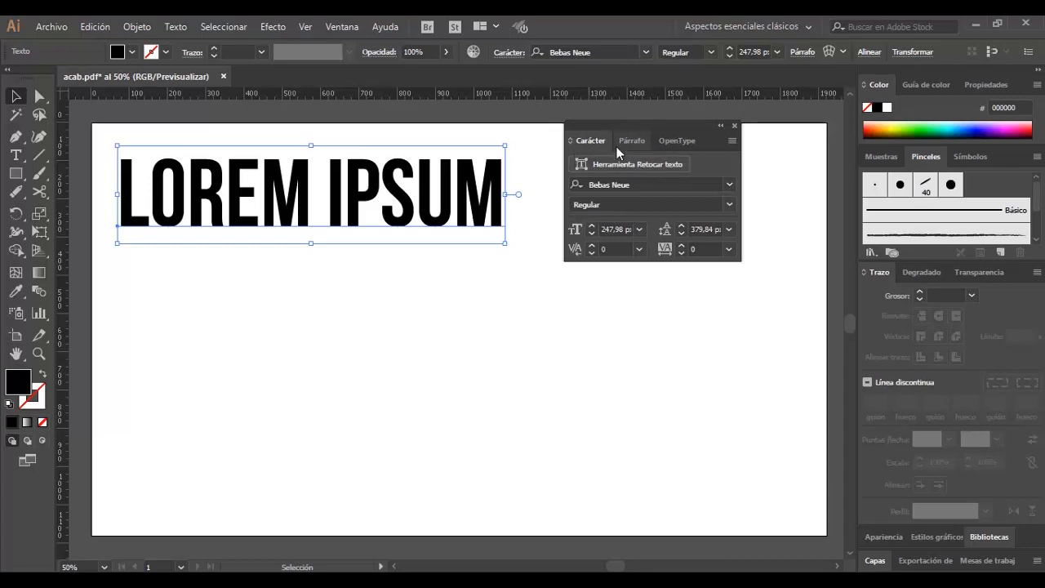
left_click(730, 185)
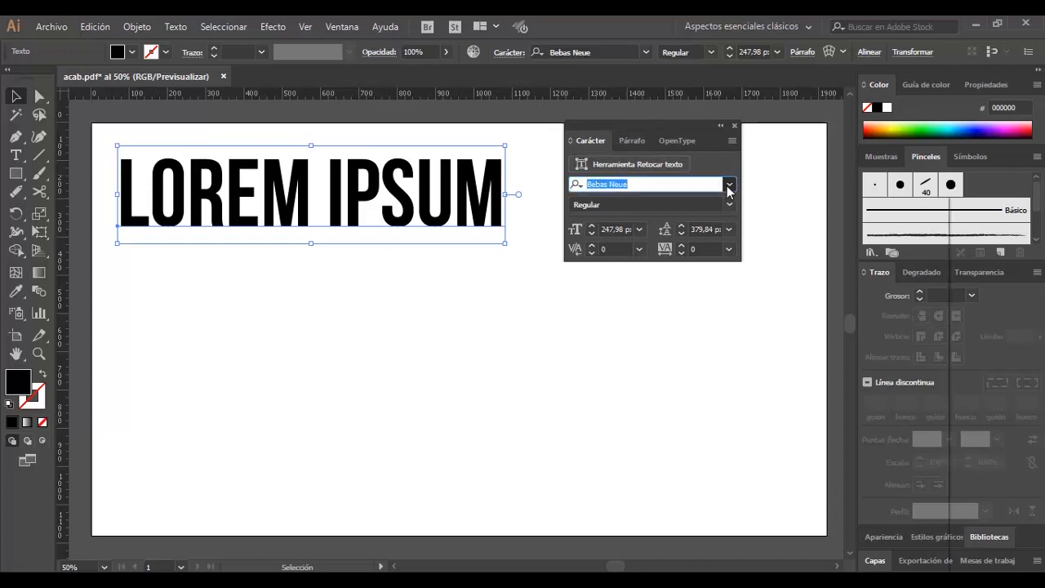
left_click(731, 186)
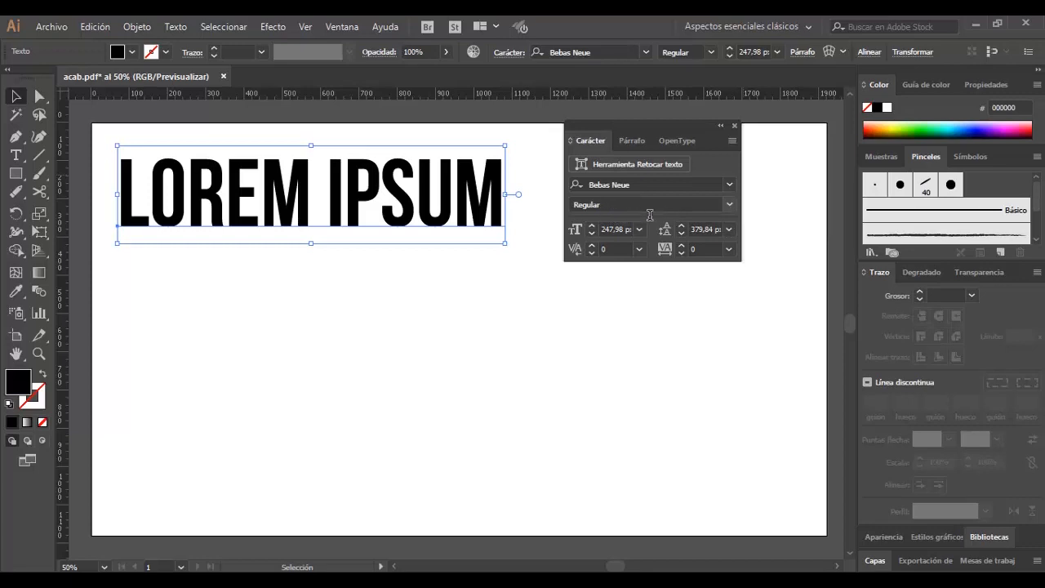
left_click(632, 140)
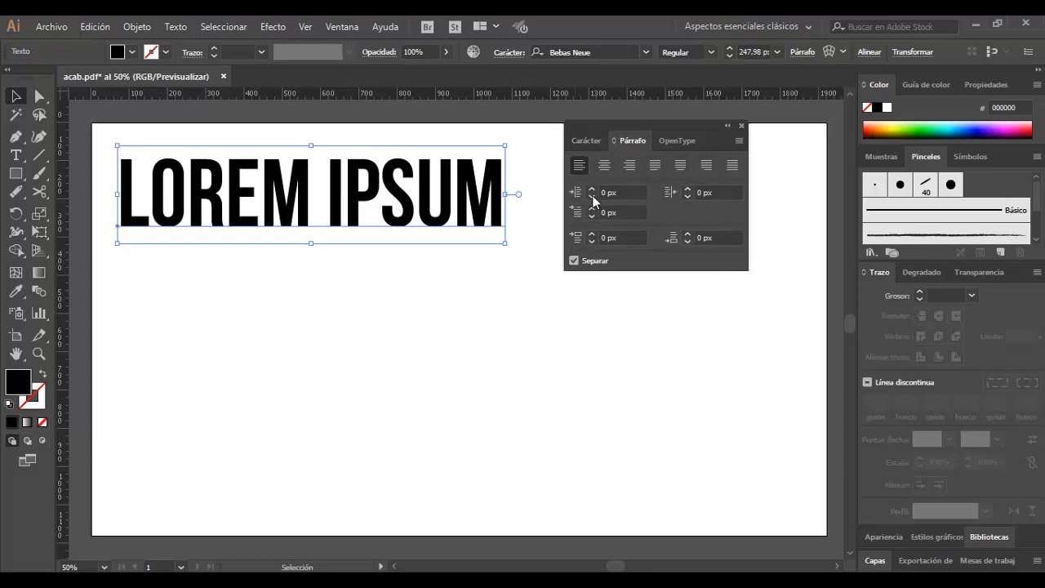
left_click(677, 142)
left_click(747, 125)
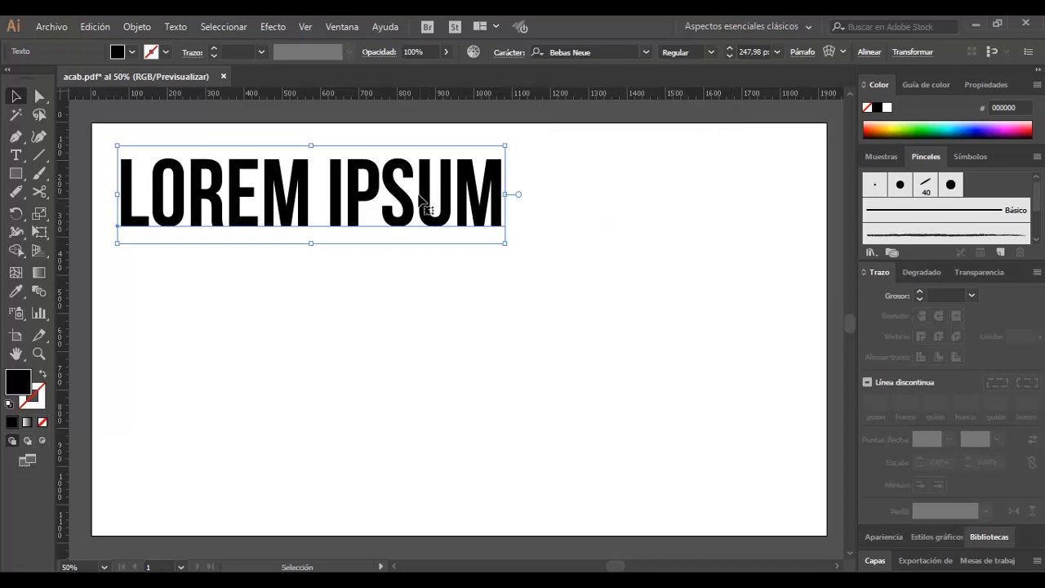
Delete the LOREM IPSUM text, and draw a diagonal line across the middle of the artboard with the Line Segment tool
key("Delete")
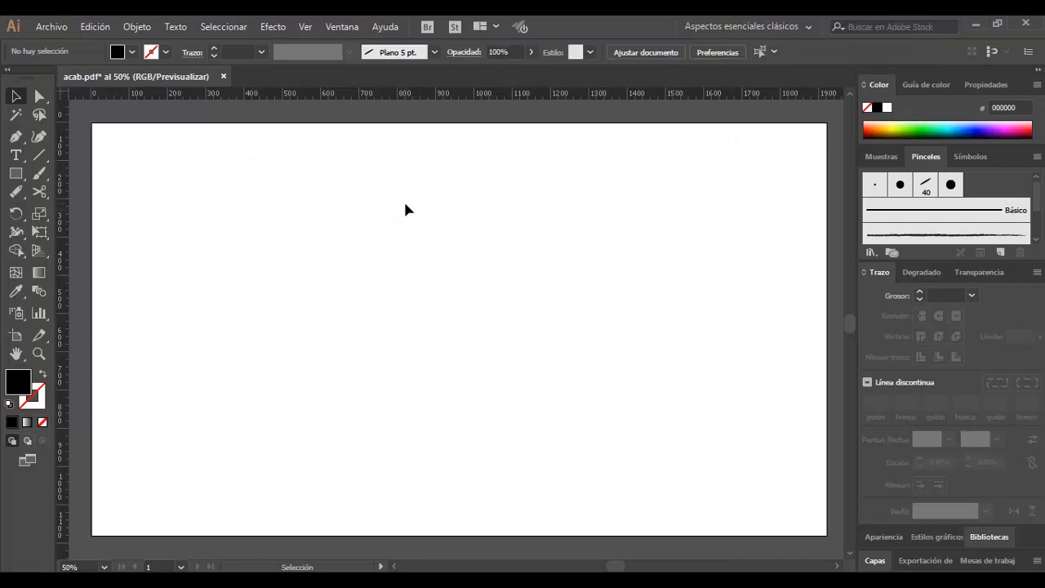
left_click(43, 154)
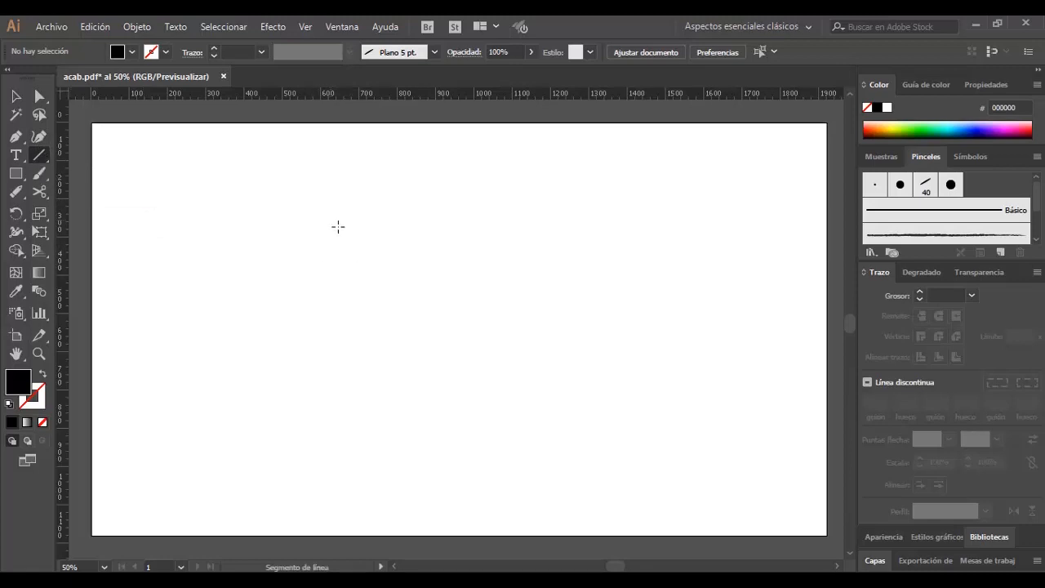
left_click_drag(325, 205, 545, 394)
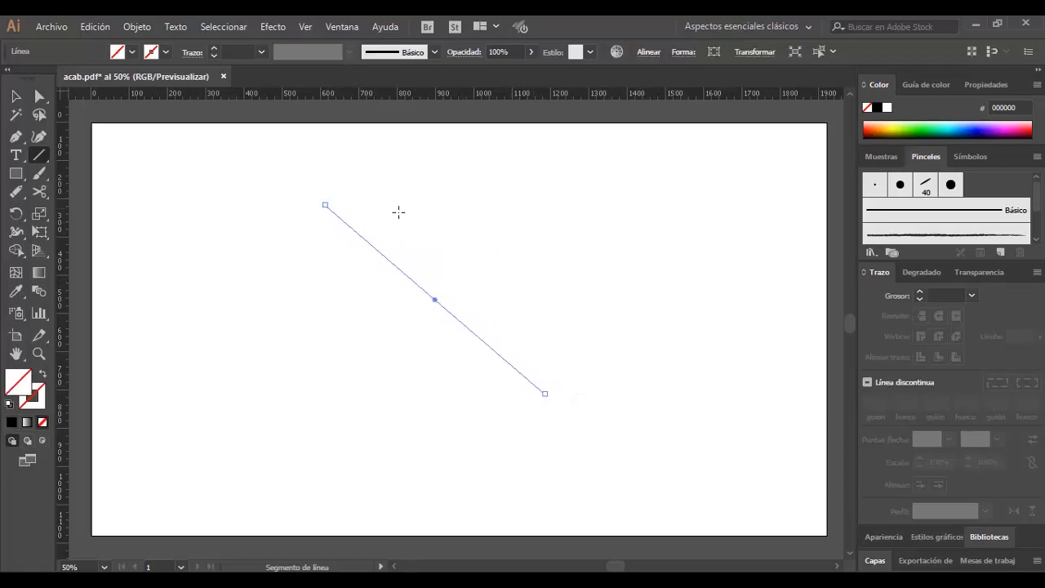
key("v")
left_click_drag(403, 222, 378, 357)
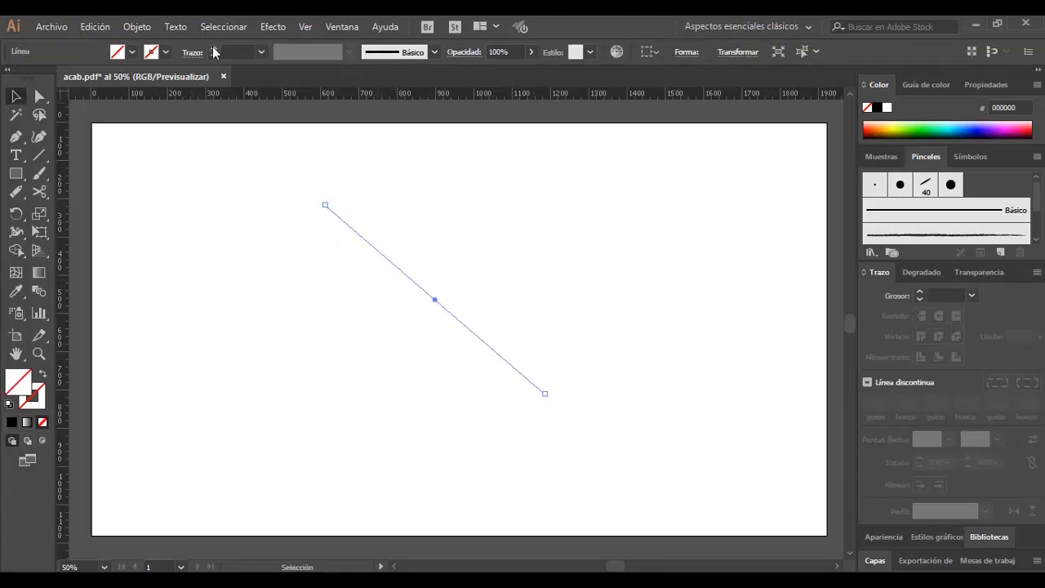
Give the diagonal line a 2 px black stroke and draw more straight lines in different directions with the Line Segment tool
left_click(213, 48)
left_click(213, 48)
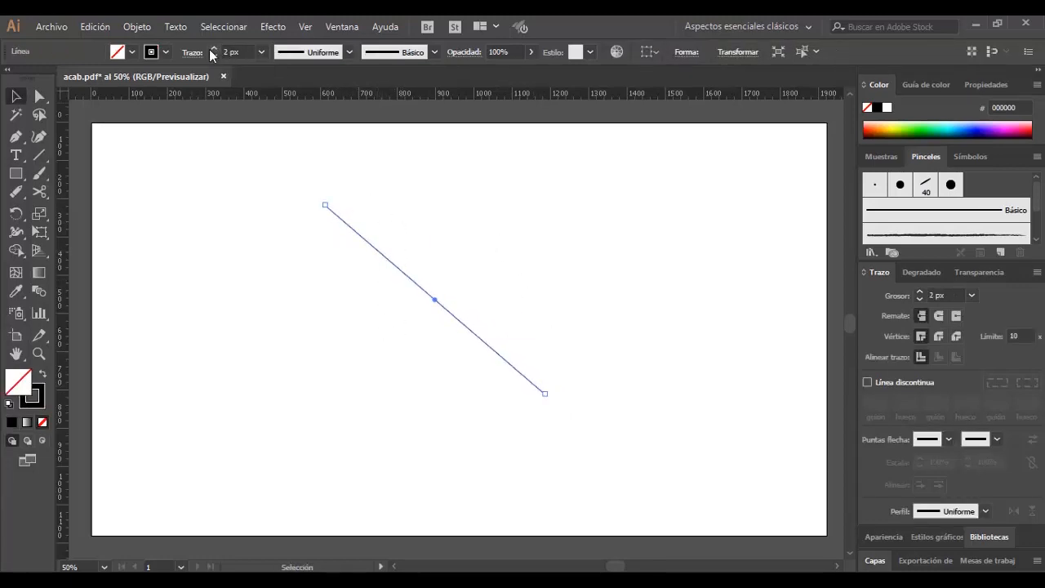
left_click(45, 155)
left_click_drag(243, 185, 605, 211)
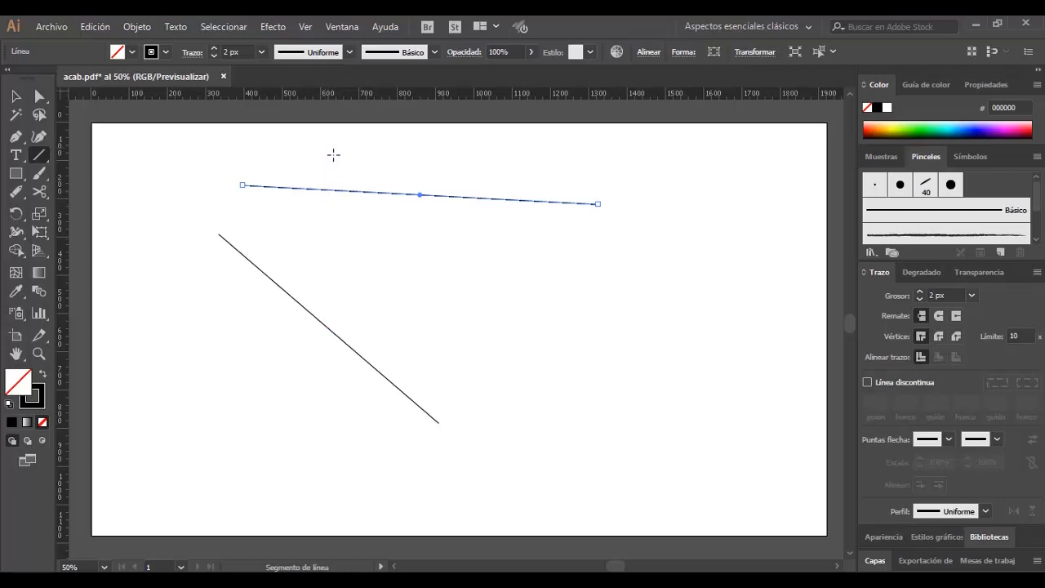
left_click_drag(351, 154, 616, 169)
left_click_drag(754, 164, 471, 460)
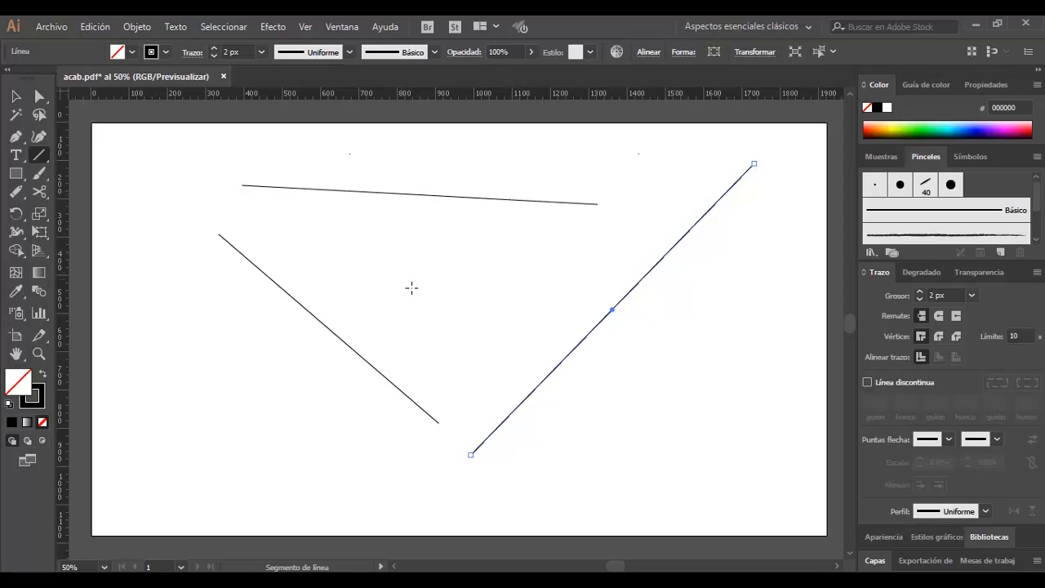
mouse_move(357, 253)
left_mouse_down()
mouse_move(590, 269)
mouse_move(596, 255)
left_mouse_up()
left_click_drag(447, 154, 448, 463)
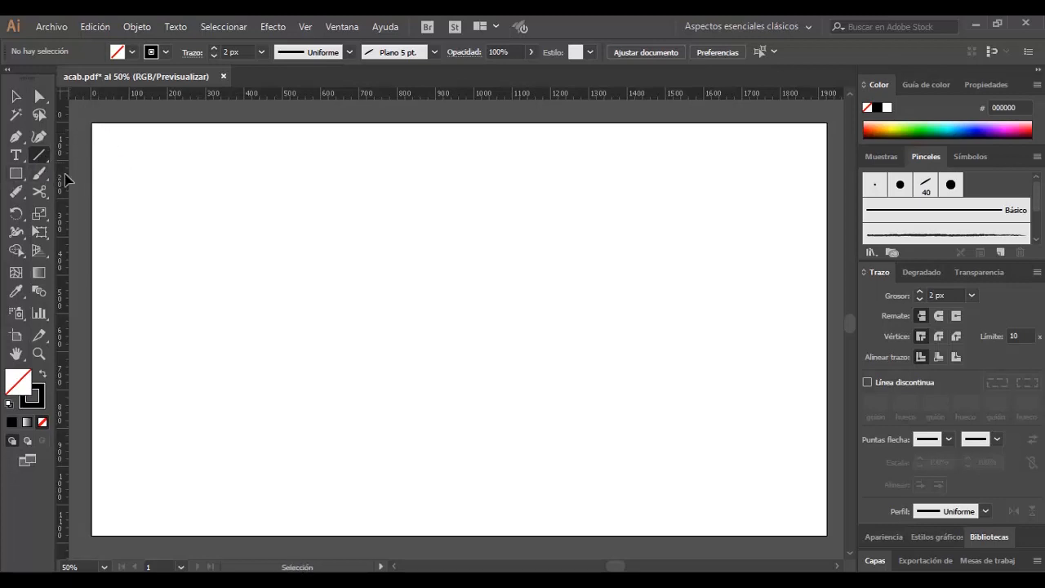
Review the Line Segment tool's length, angle and fill options, and accept them
left_click(110, 178)
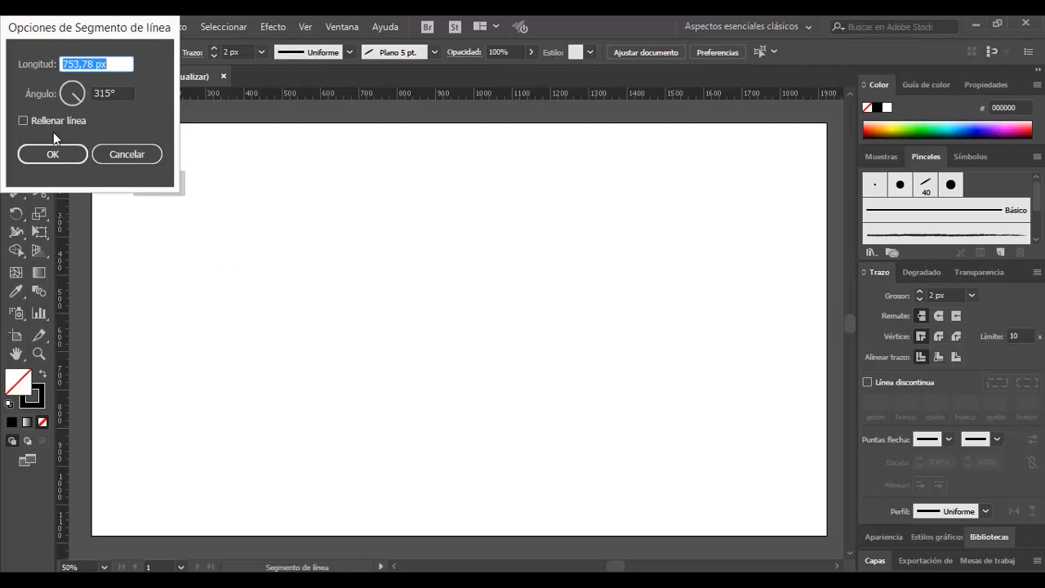
left_click(75, 155)
left_click(15, 96)
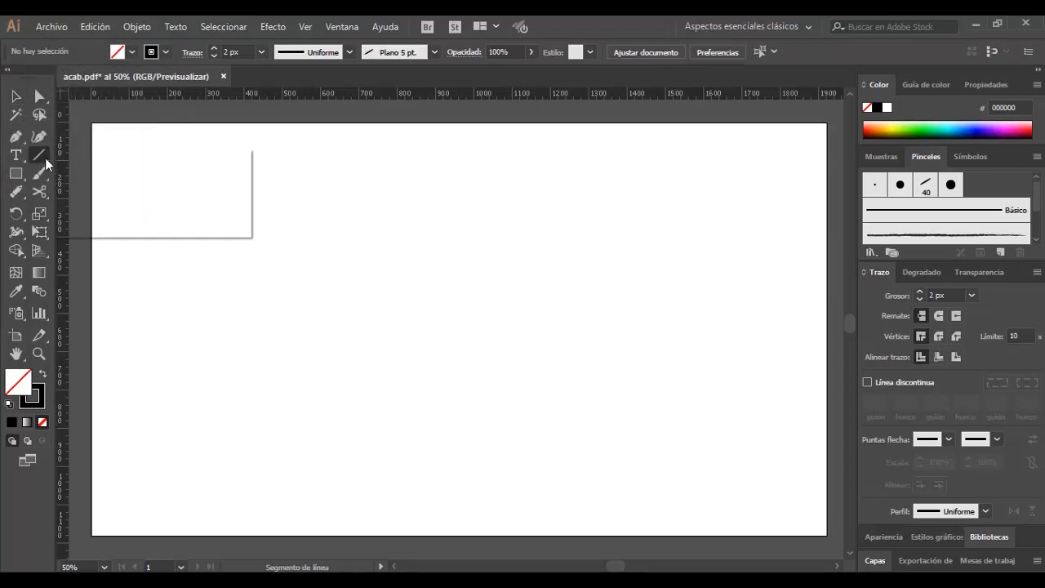
Draw two large arcs crossing each other on the artboard's left half with the Arc tool
left_click(45, 159)
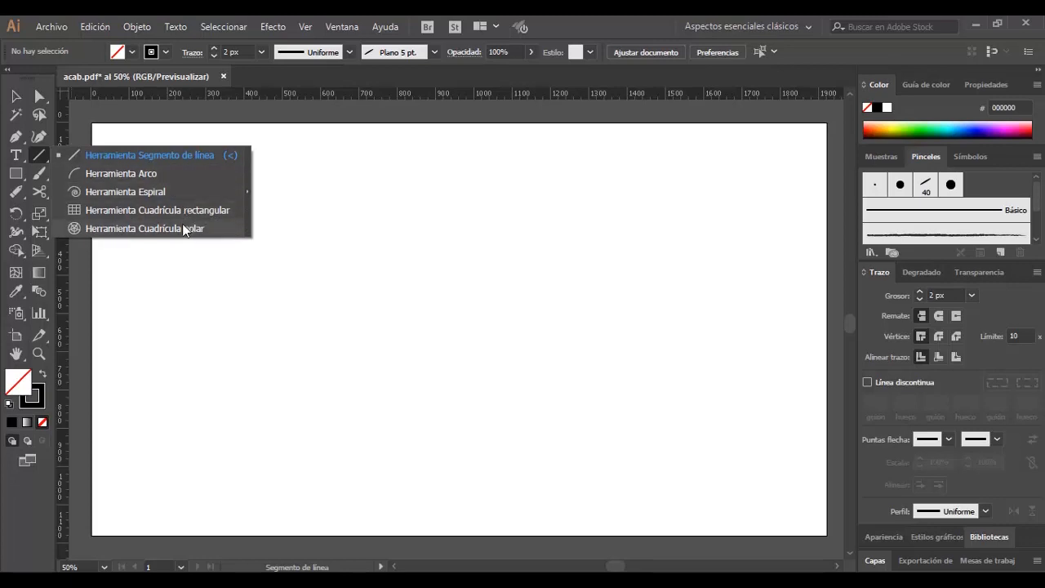
left_click(175, 174)
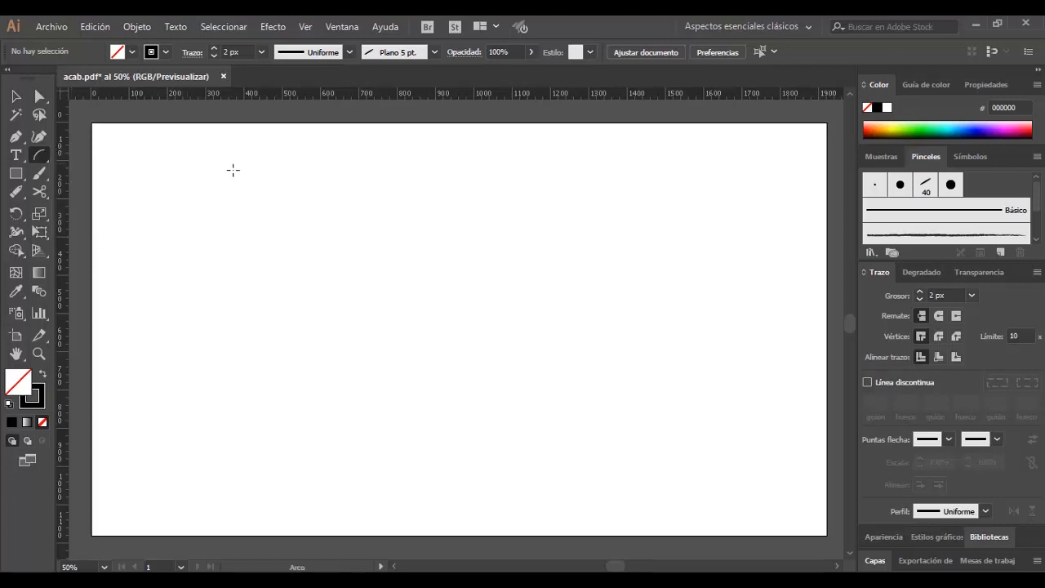
mouse_move(234, 178)
left_mouse_down()
mouse_move(352, 233)
mouse_move(434, 395)
mouse_move(432, 387)
left_mouse_up()
mouse_move(483, 159)
left_mouse_down()
mouse_move(514, 183)
mouse_move(364, 357)
mouse_move(237, 371)
left_mouse_up()
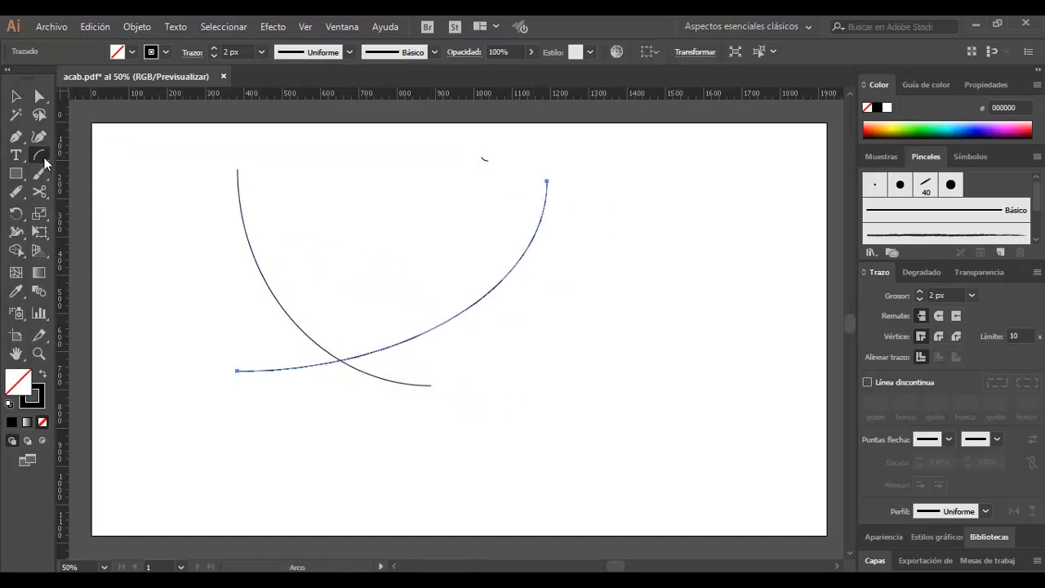
Draw four spirals of different rotations around the artboard with the Spiral tool
left_click(45, 163)
left_click(123, 191)
left_click_drag(320, 187, 341, 280)
left_click_drag(717, 304, 630, 360)
left_click_drag(322, 434, 414, 435)
left_click_drag(444, 220, 461, 312)
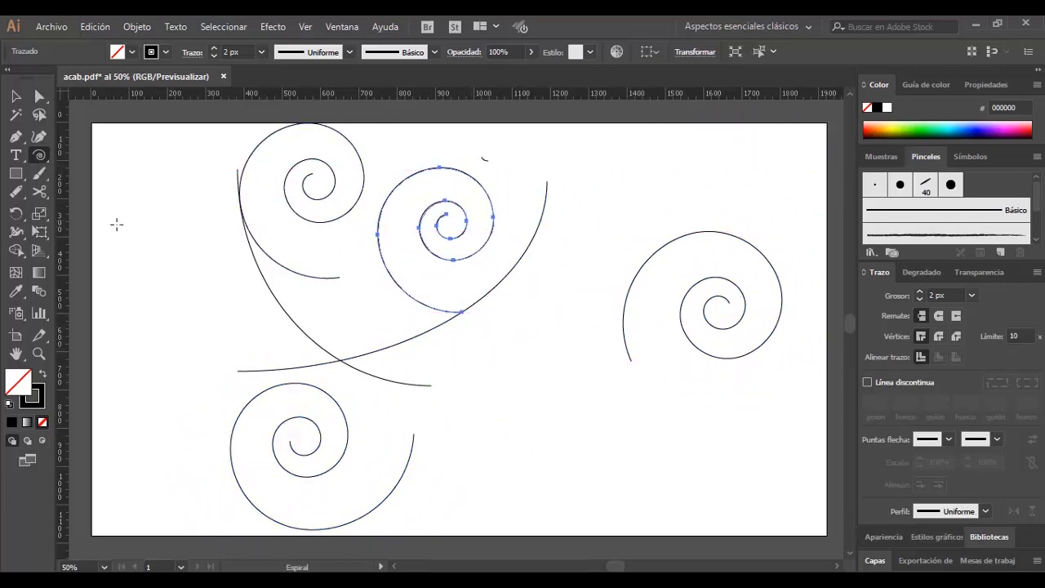
Create spirals with 50% decay and the reversed style, and clear all the curves from the artboard
left_click(90, 209)
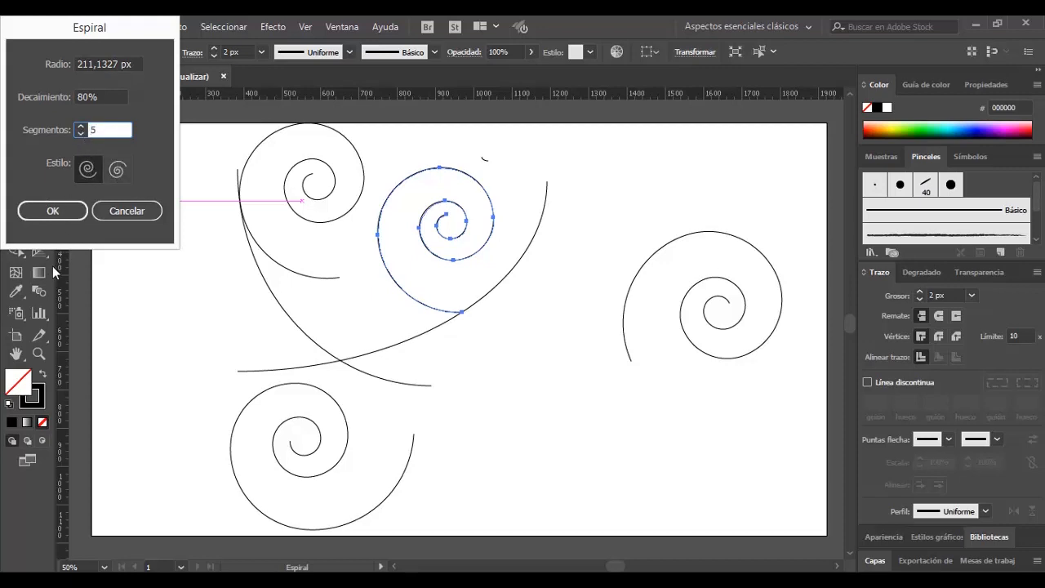
left_click(93, 103)
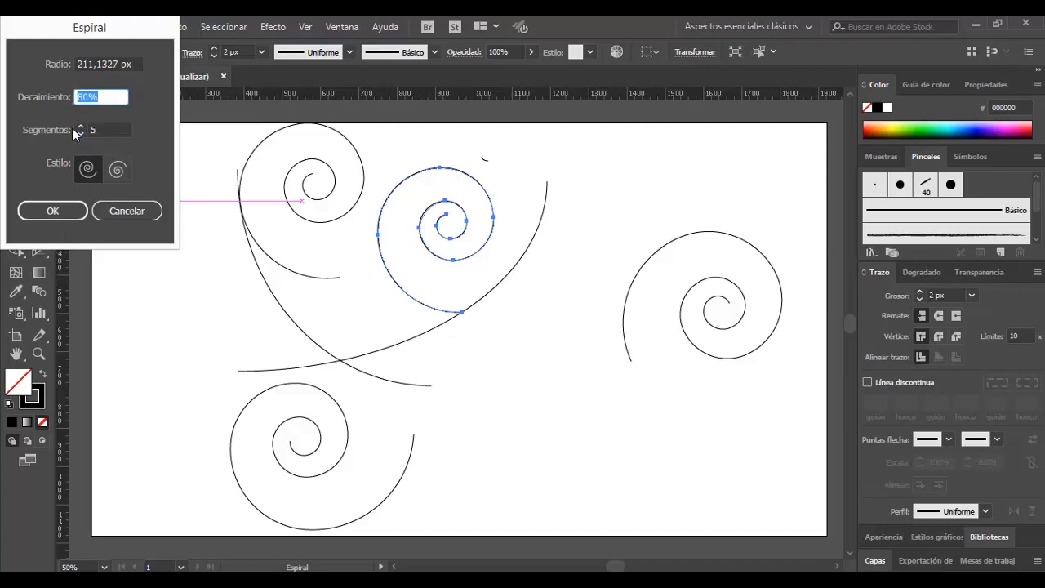
type("50")
left_click(119, 169)
left_click(67, 210)
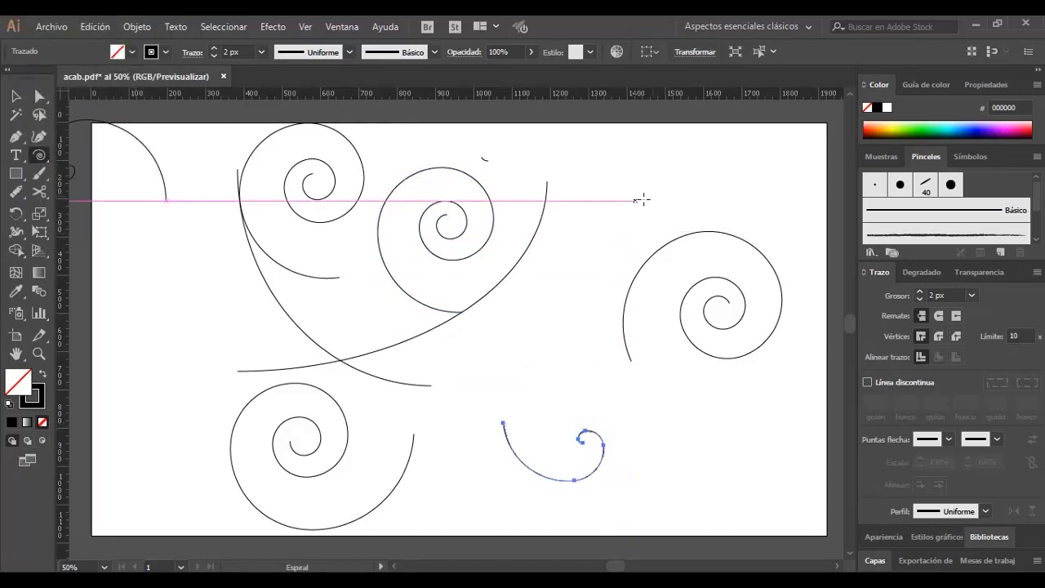
left_click_drag(673, 190, 609, 236)
key("v")
left_click(724, 289)
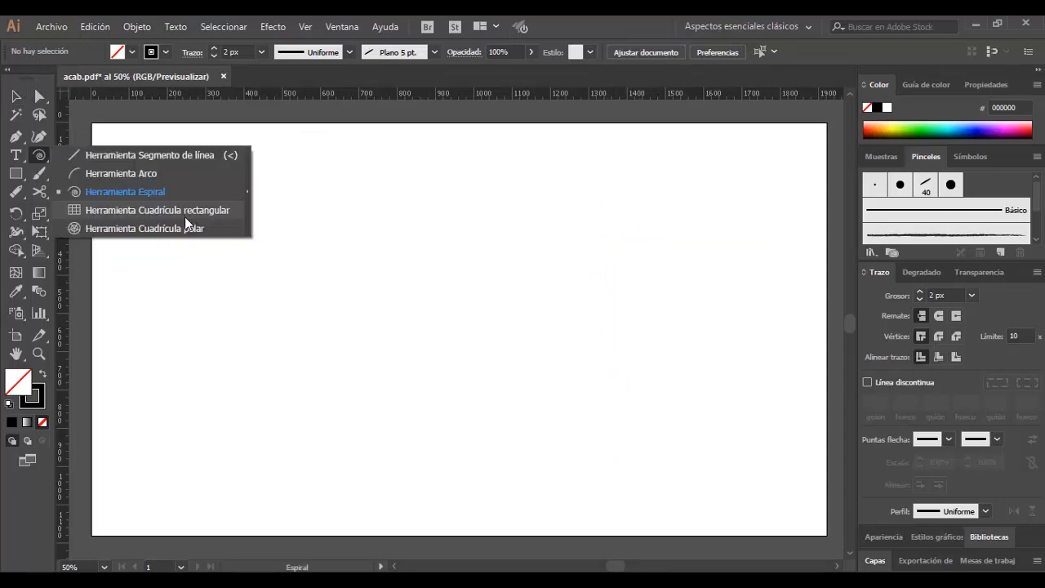
Draw a rectangular grid with the default dividers across most of the artboard, and undo it
left_click(192, 213)
left_click_drag(130, 153, 702, 490)
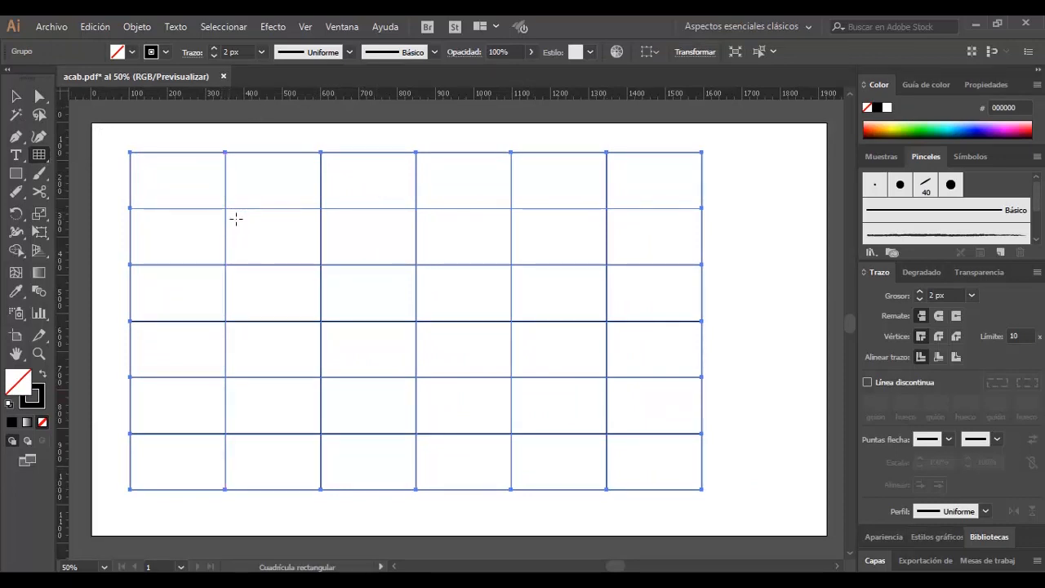
key("ctrl+z")
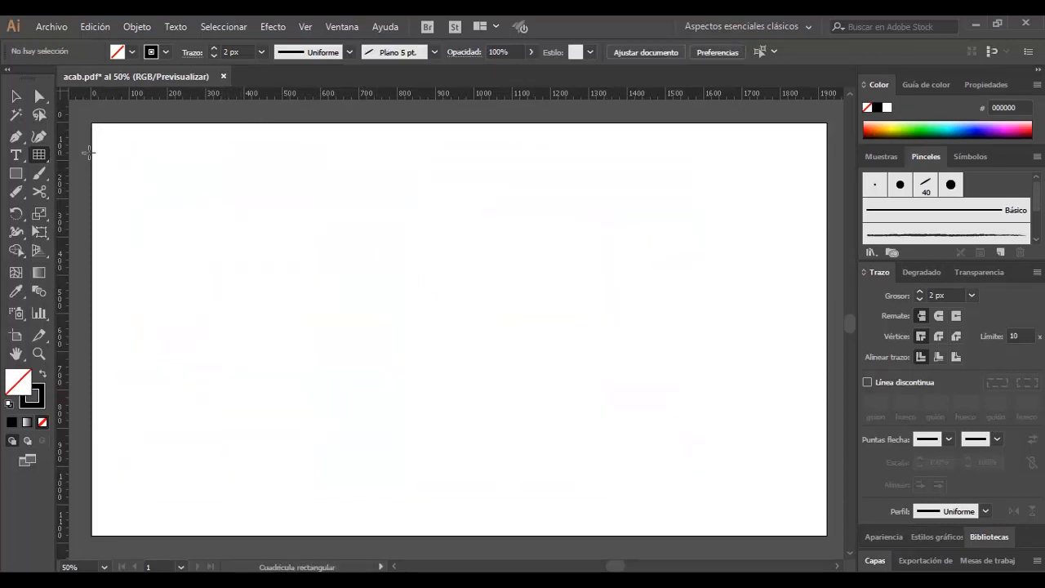
Configure the Rectangular Grid tool with 10 horizontal and 2 vertical dividers, and draw a grid on the artboard
double_click(40, 154)
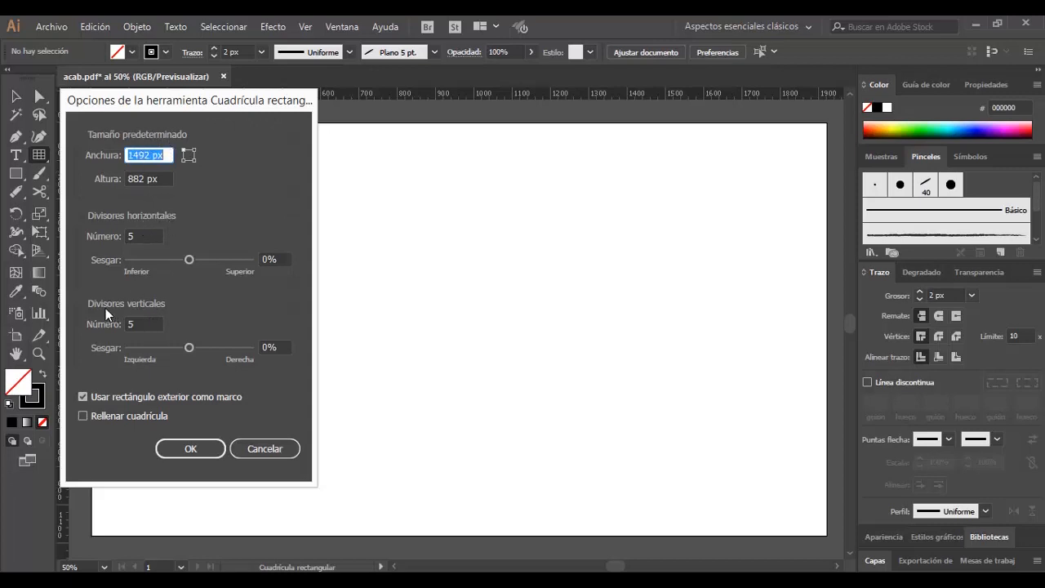
left_click(143, 241)
type("10")
left_click(143, 324)
type("2")
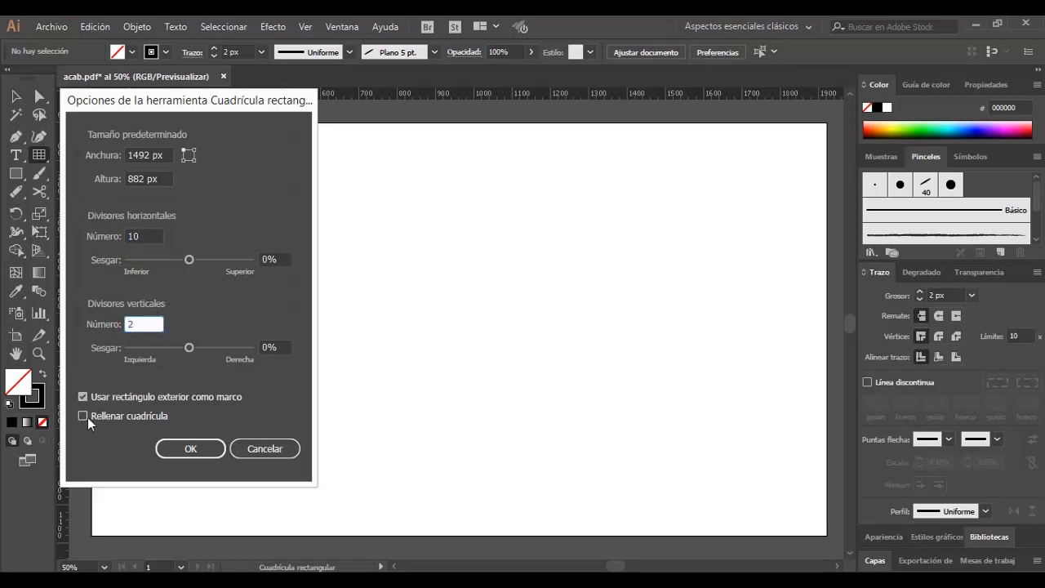
left_click(196, 453)
left_click(16, 96)
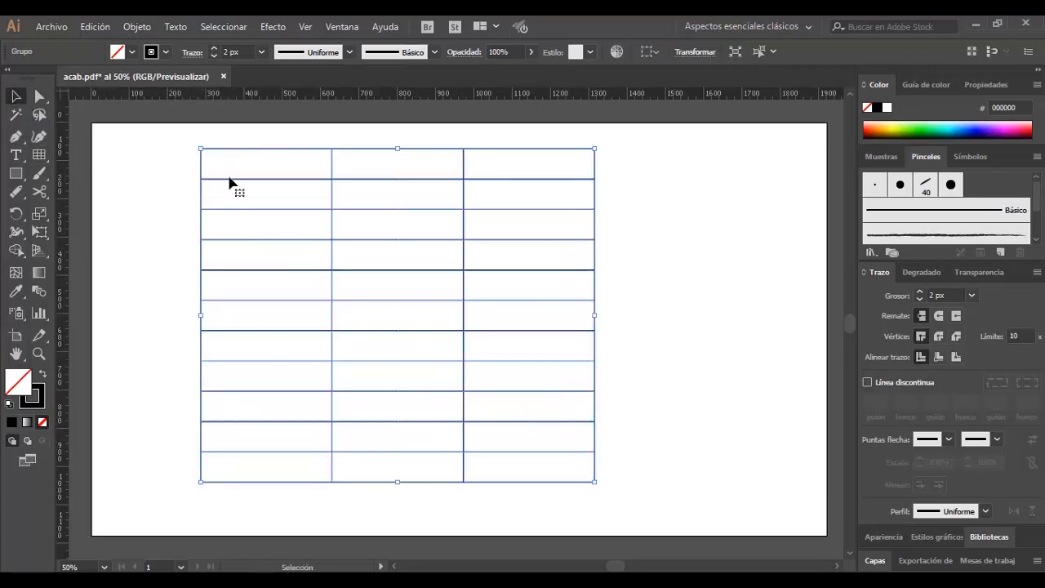
Delete the rectangular grid and draw a circular polar grid about 936 px wide in the middle of the artboard
left_click(97, 117)
left_click_drag(294, 127, 492, 472)
key("Delete")
left_click(39, 154)
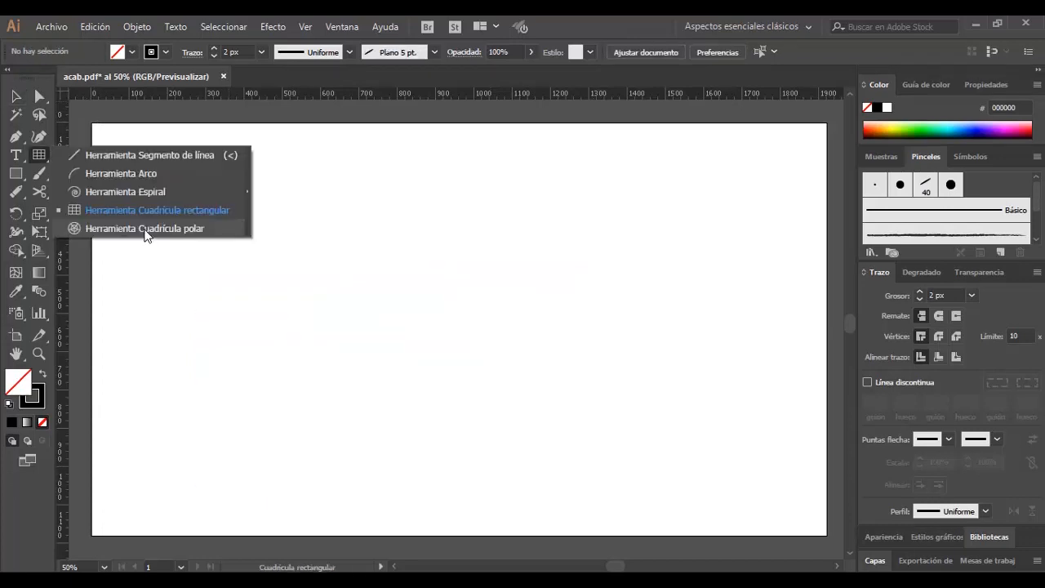
left_click(151, 236)
left_click_drag(200, 170, 245, 227)
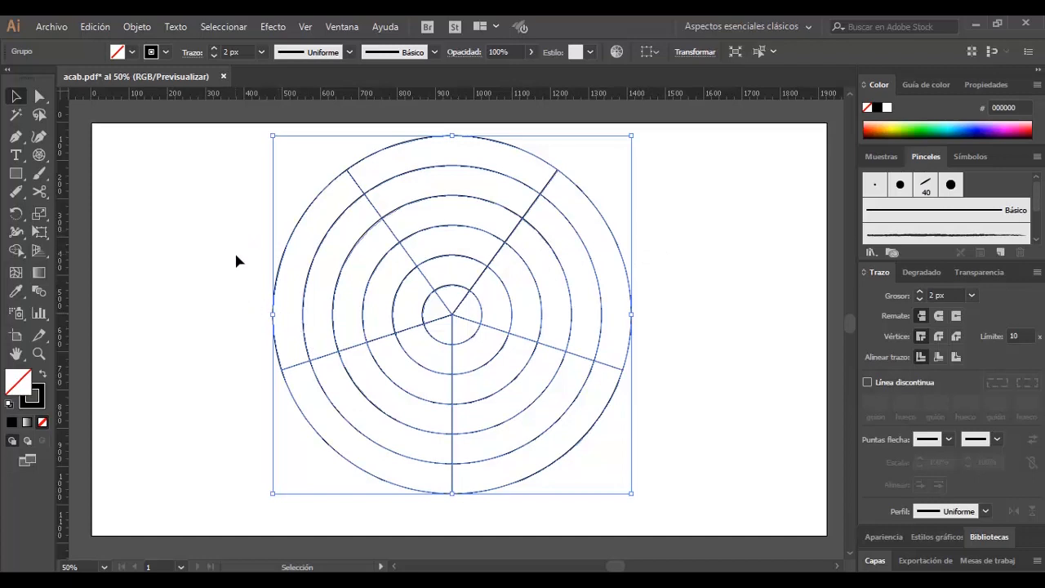
Delete the polar grid, and examine the Polar Grid tool's size, concentric and radial divider options
key("Delete")
double_click(39, 155)
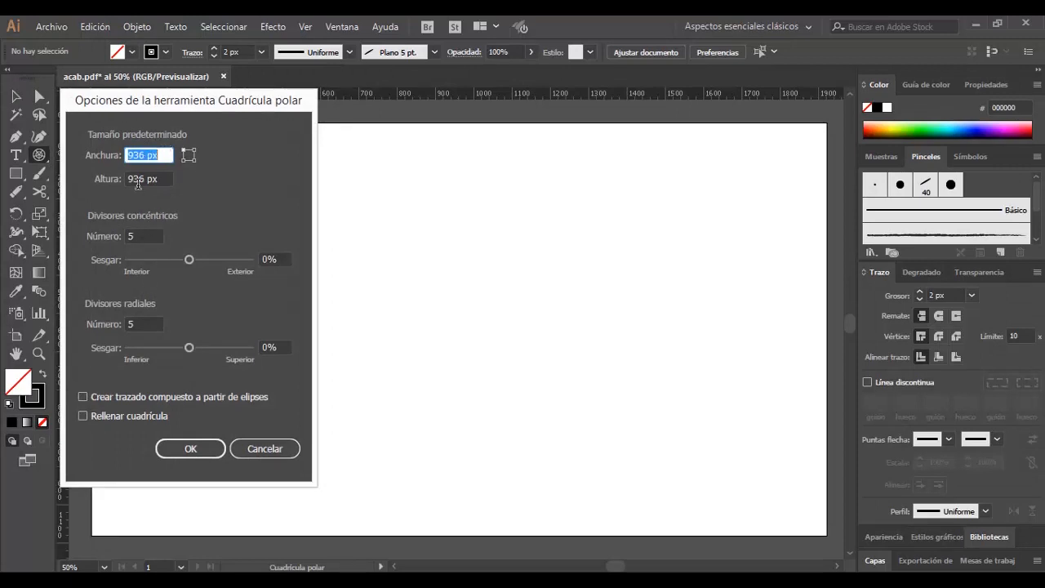
key("Escape")
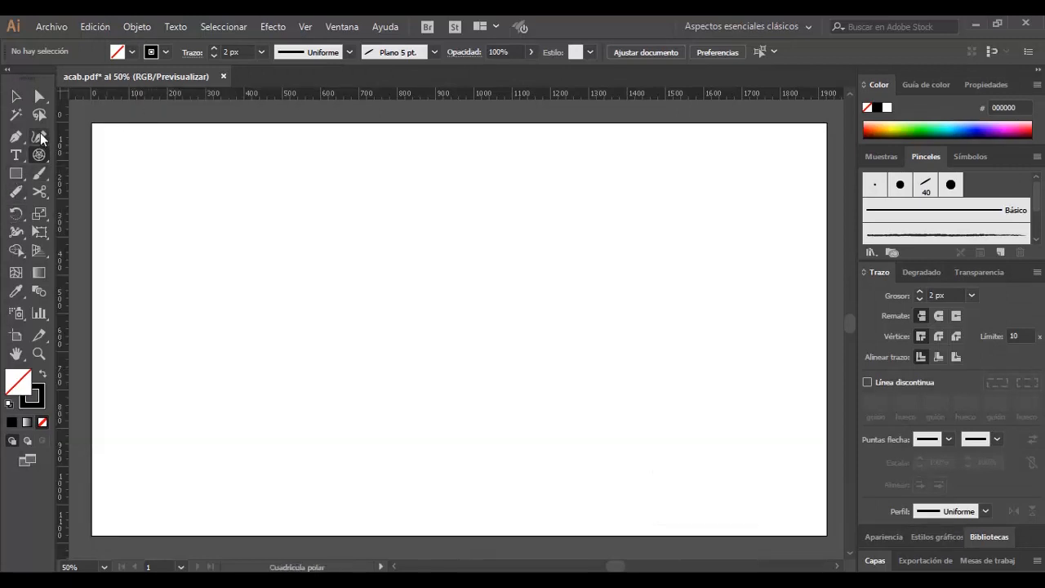
Draw several freehand rectangles of different proportions across the artboard with the Rectangle tool
left_click(17, 175)
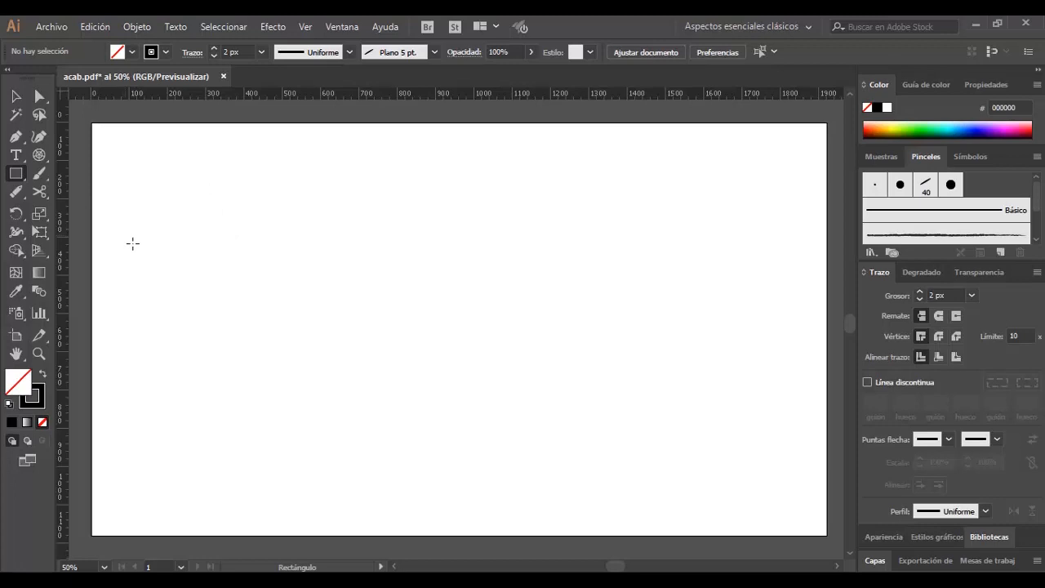
mouse_move(177, 145)
left_mouse_down()
mouse_move(215, 240)
mouse_move(351, 366)
left_mouse_up()
left_click_drag(384, 202, 583, 383)
mouse_move(618, 157)
left_mouse_down()
mouse_move(623, 301)
mouse_move(795, 436)
mouse_move(787, 434)
left_mouse_up()
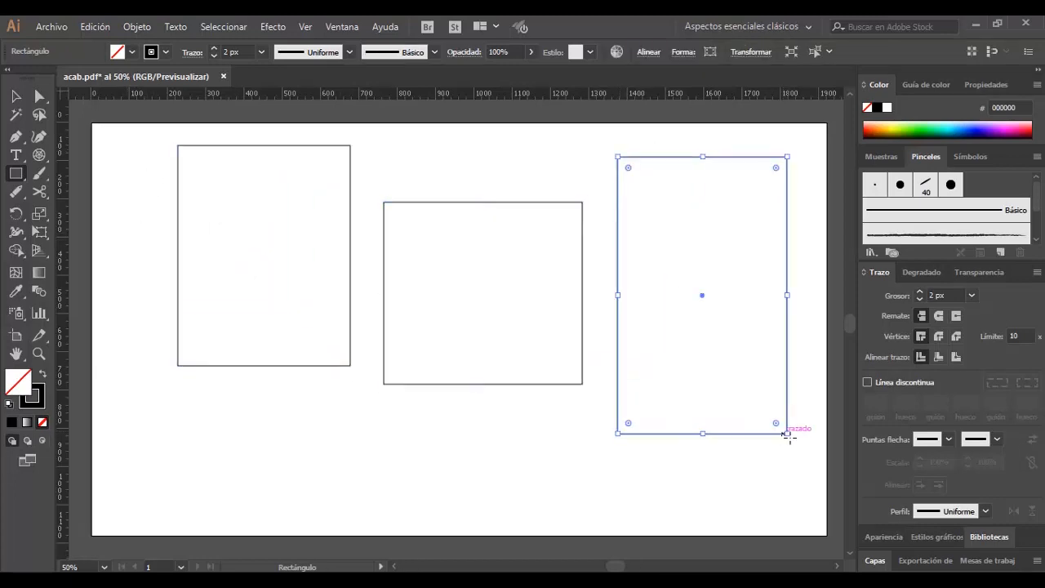
left_click_drag(119, 306, 343, 530)
left_click_drag(364, 224, 481, 424)
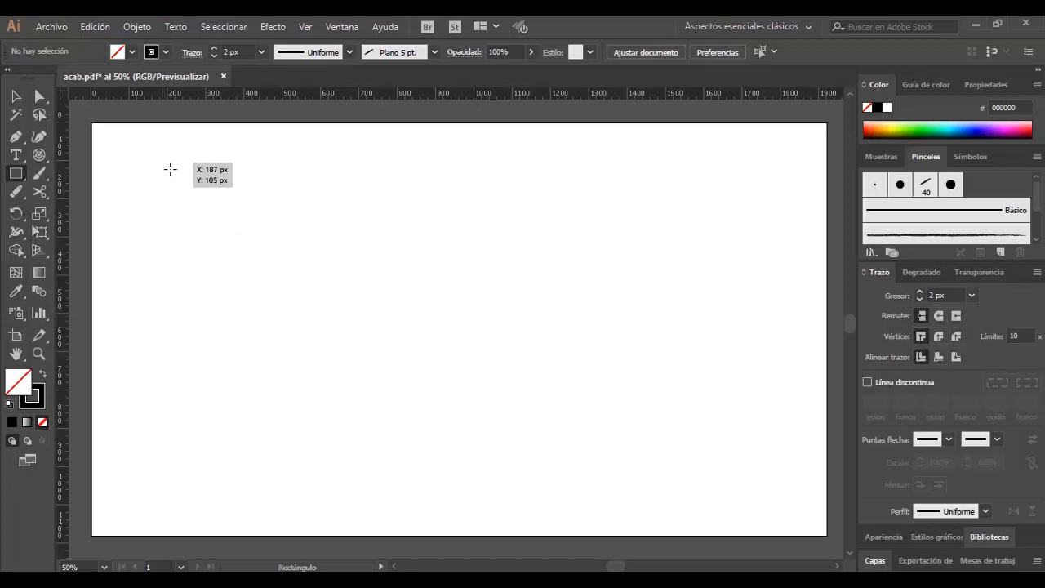
Draw three proportional squares of different sizes along the artboard's upper part, and move the third one down to the lower right
left_click_drag(167, 155, 369, 356)
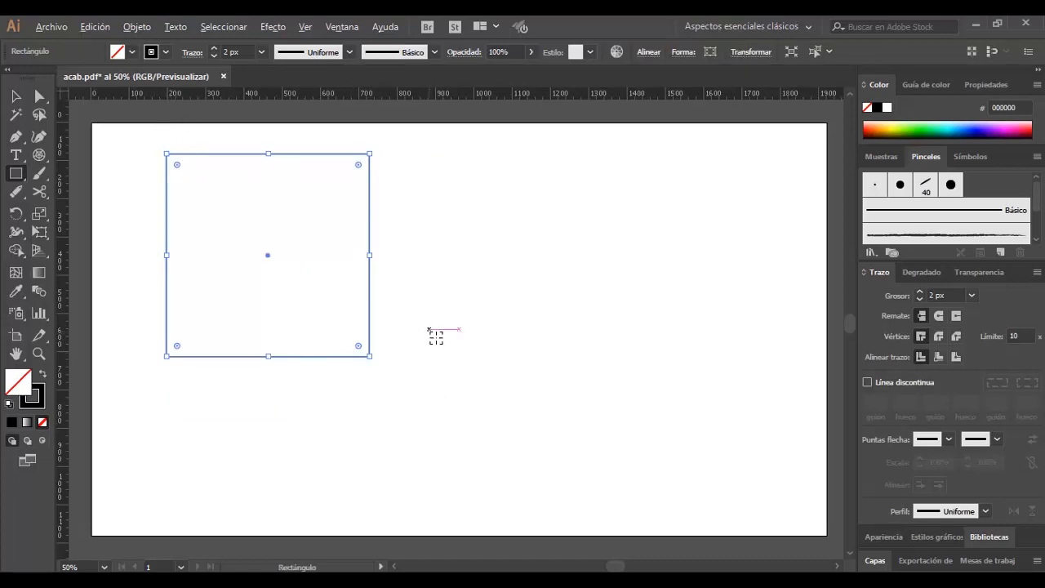
left_click_drag(438, 244, 449, 272)
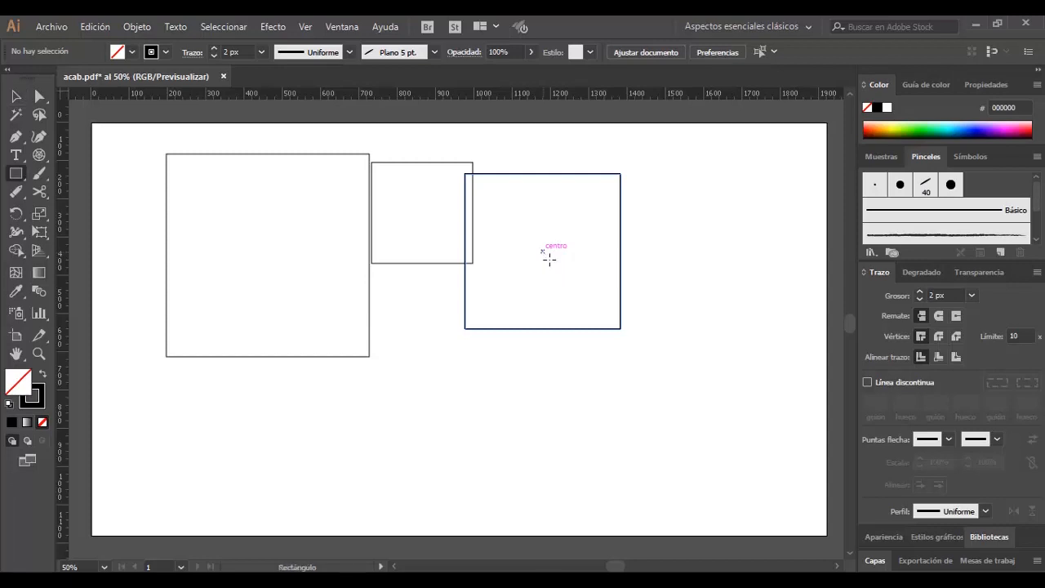
mouse_move(546, 256)
left_mouse_down()
mouse_move(601, 308)
mouse_move(595, 269)
left_mouse_up()
key("v")
left_click_drag(588, 200, 599, 264)
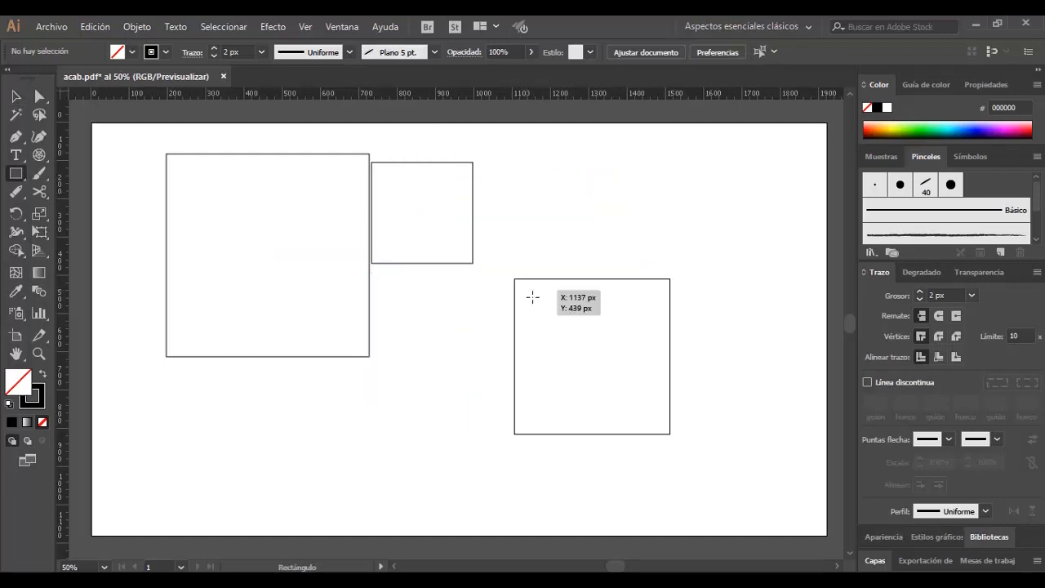
Try nesting a smaller square inside the lower-right square starting near its upper-left corner, and delete the inner square
left_click_drag(525, 287, 639, 427)
key("v")
left_click(649, 241)
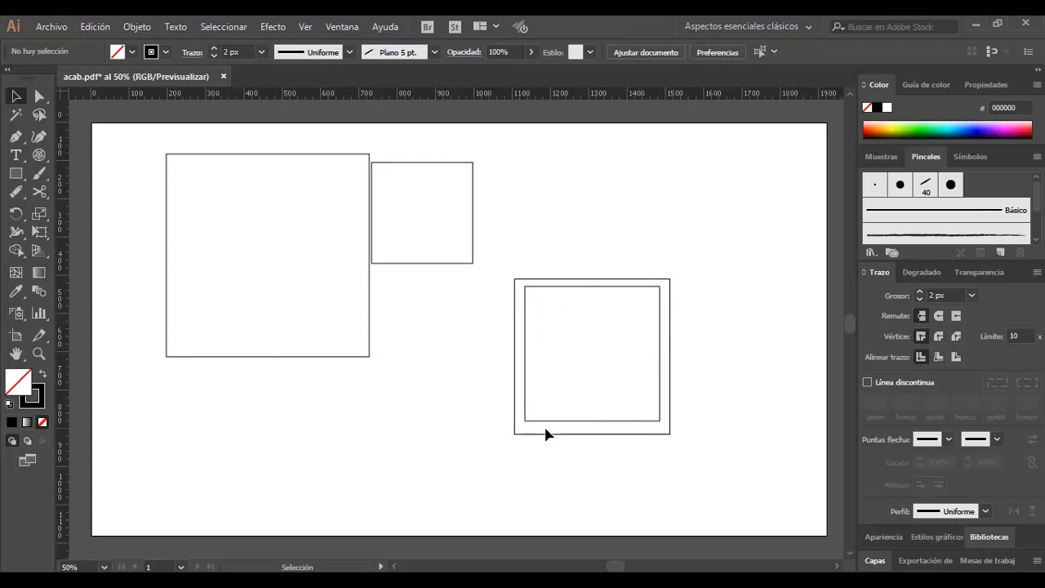
key("z")
left_click_drag(560, 398, 645, 458)
key("ctrl+1")
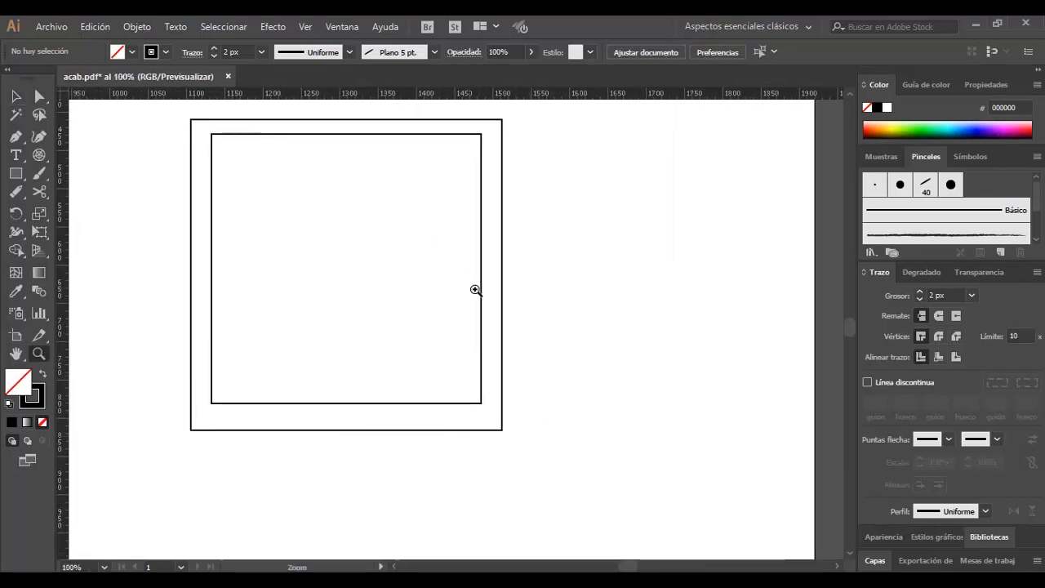
key("v")
left_click(398, 136)
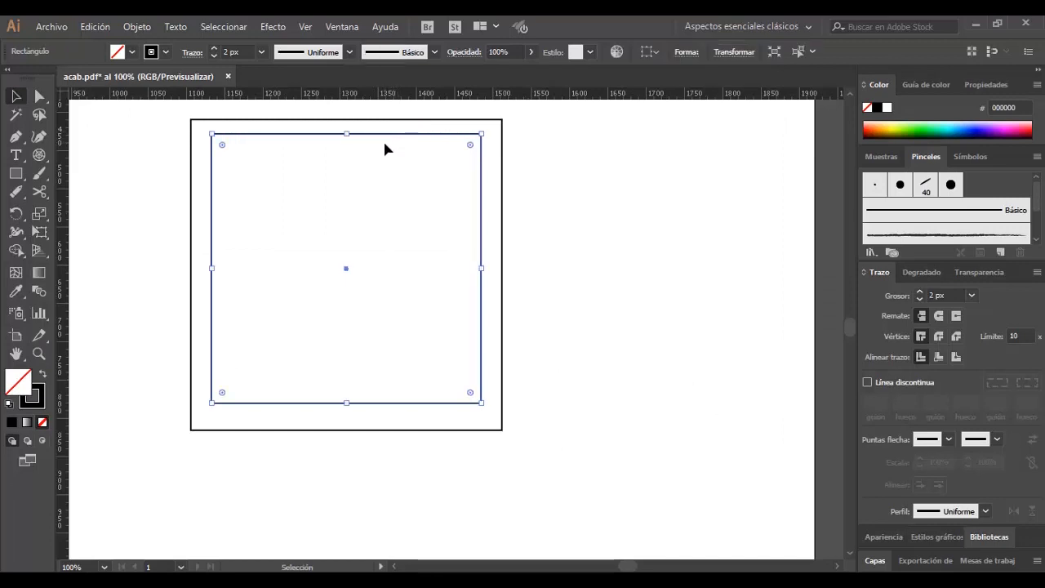
key("Delete")
Draw a smaller square inside the lower-right square, outward from its centre point
key("m")
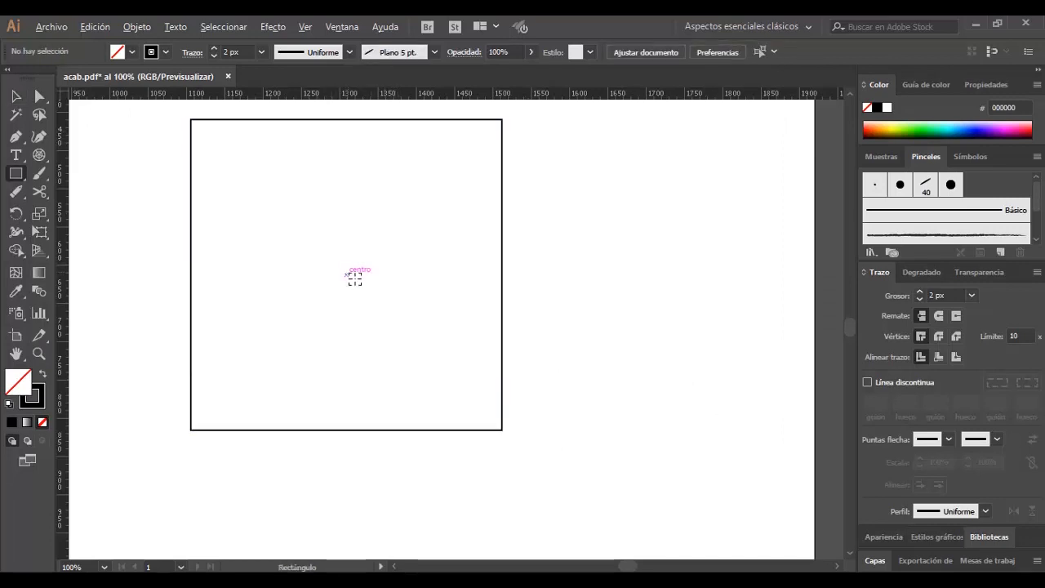
left_click_drag(354, 281, 460, 414)
key("v")
left_click(538, 308)
Delete all the squares from the artboard
key("z")
left_click(494, 277, "alt")
left_click(458, 290, "alt")
left_click(438, 303, "alt")
left_click_drag(423, 325, 507, 307)
key("v")
left_click_drag(244, 187, 498, 422)
key("z")
left_click(410, 317)
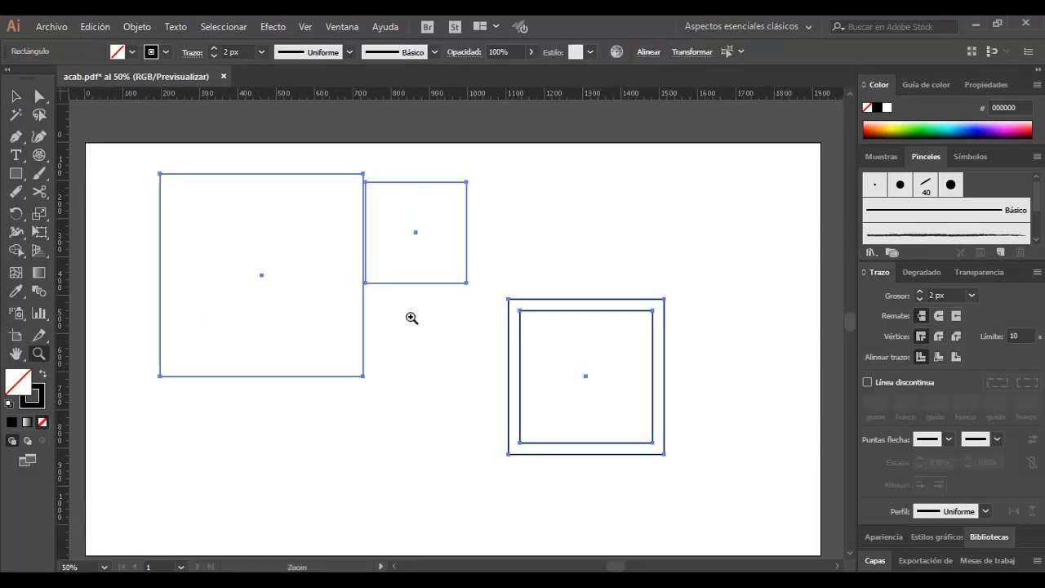
key("space")
left_click_drag(461, 344, 485, 311)
key("Delete")
Draw a rounded rectangle in the artboard's upper middle, and delete it
left_click_drag(16, 173, 173, 194)
left_click_drag(247, 168, 546, 357)
key("Delete")
Draw a tall ellipse, a wider ellipse beside it, a large circle on the artboard's right, and a circle about 331 px across below the wider ellipse
left_click_drag(16, 173, 168, 211)
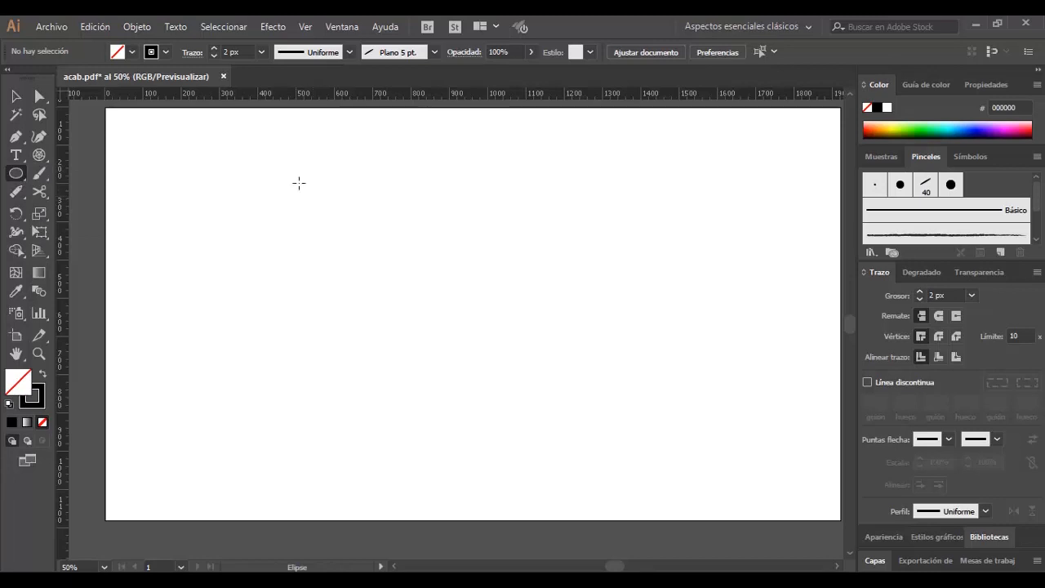
left_click_drag(222, 162, 345, 406)
left_click_drag(390, 162, 531, 283)
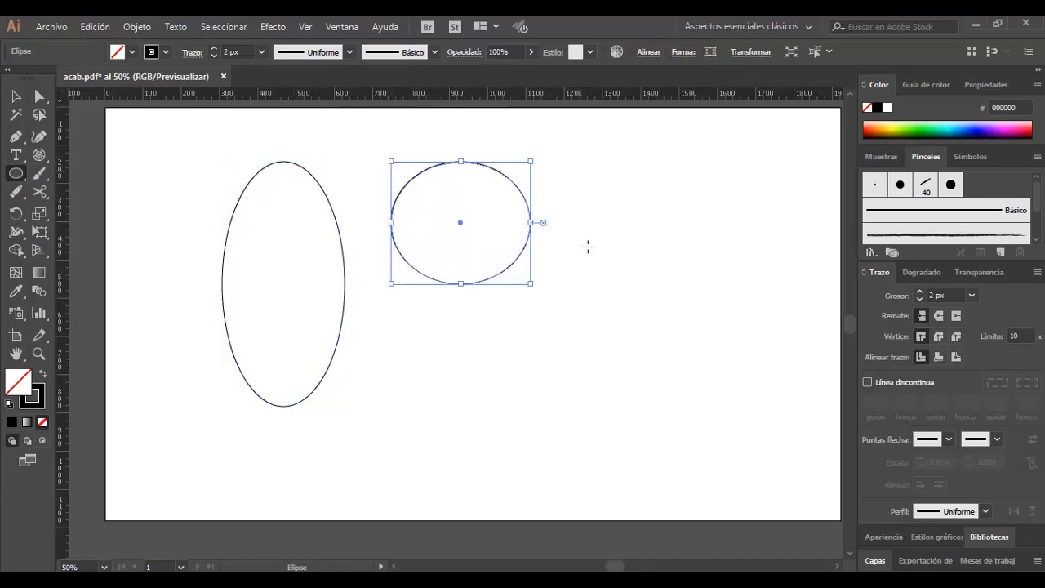
left_click_drag(577, 218, 717, 430)
left_click_drag(381, 306, 513, 438)
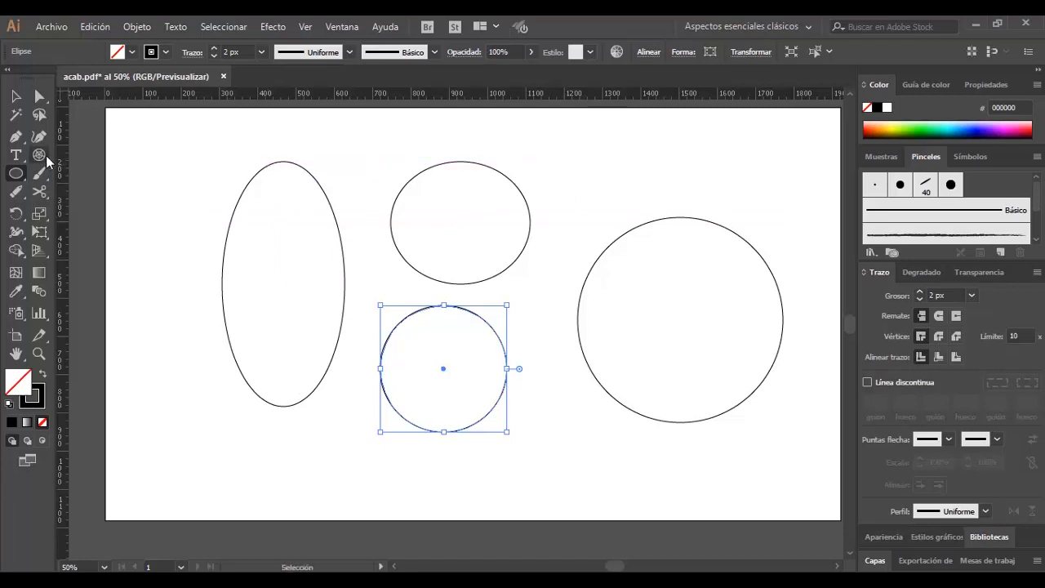
Create a 500 × 500 px circle with exact dimensions near the artboard's left edge, overlapping the tall ellipse
left_click(126, 166)
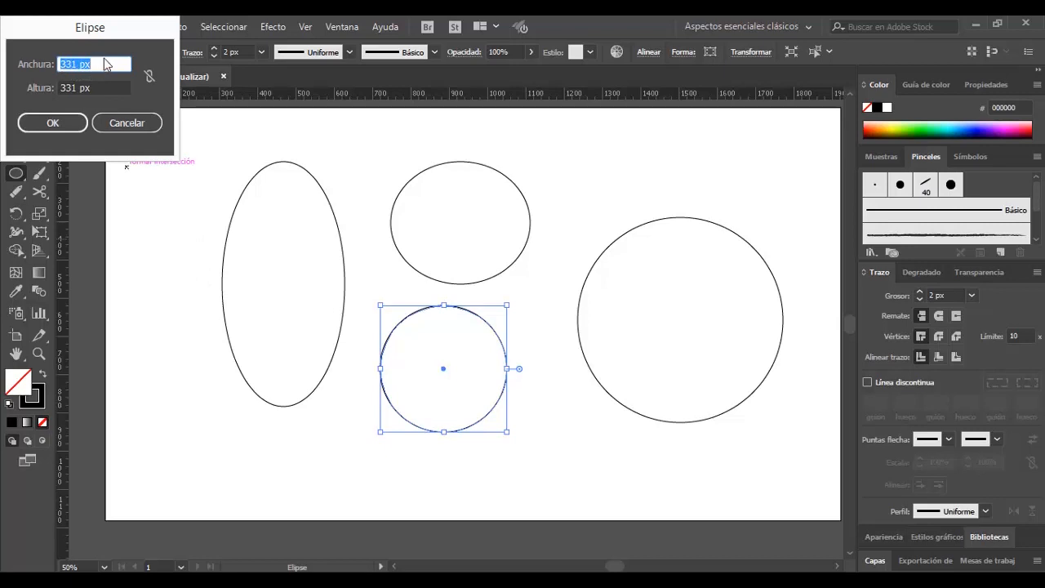
type("500")
key("Tab")
type("500")
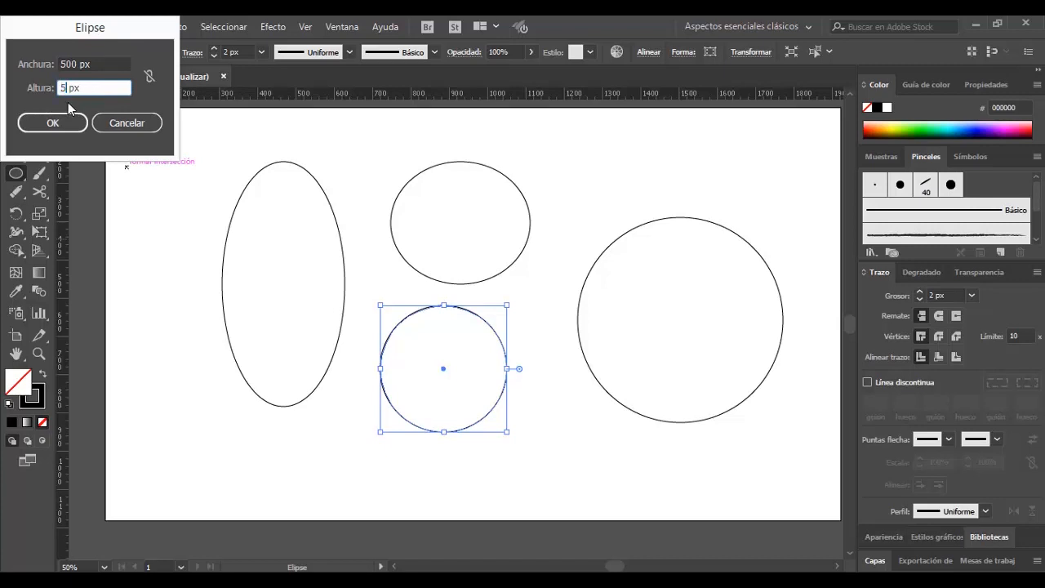
left_click(64, 122)
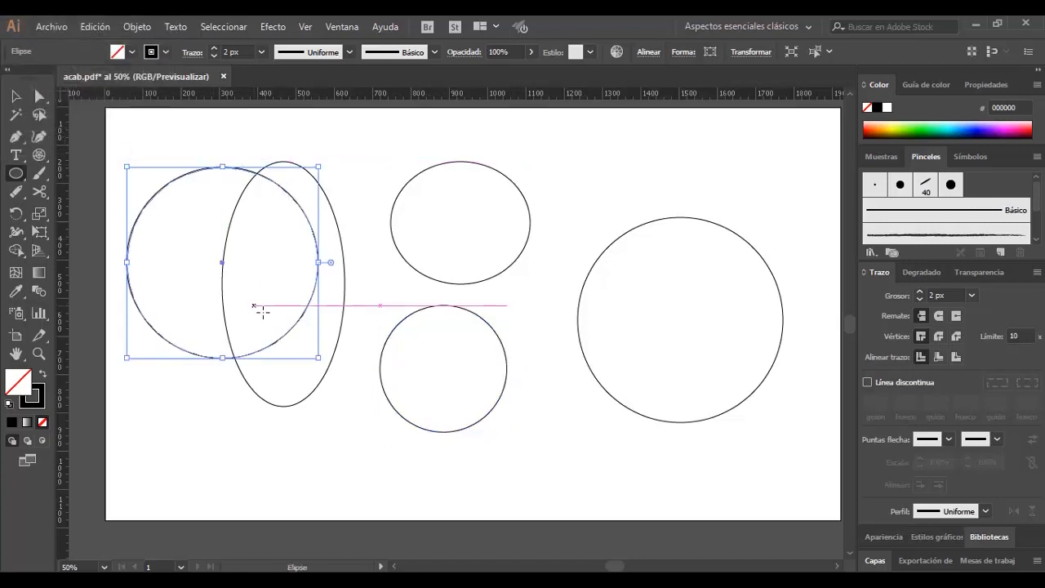
Draw a small hexagon near the artboard's top edge and a larger hexagon in its lower middle
left_click_drag(22, 182, 166, 232)
mouse_move(583, 171)
left_mouse_down()
mouse_move(629, 243)
mouse_move(611, 214)
mouse_move(626, 192)
mouse_move(602, 170)
mouse_move(618, 174)
left_mouse_up()
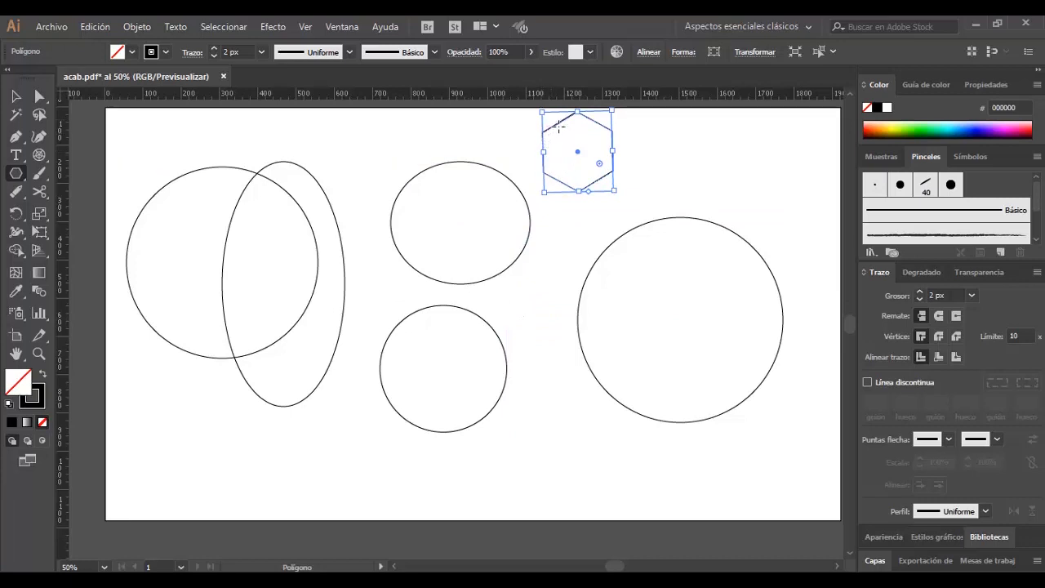
left_click_drag(531, 381, 570, 437)
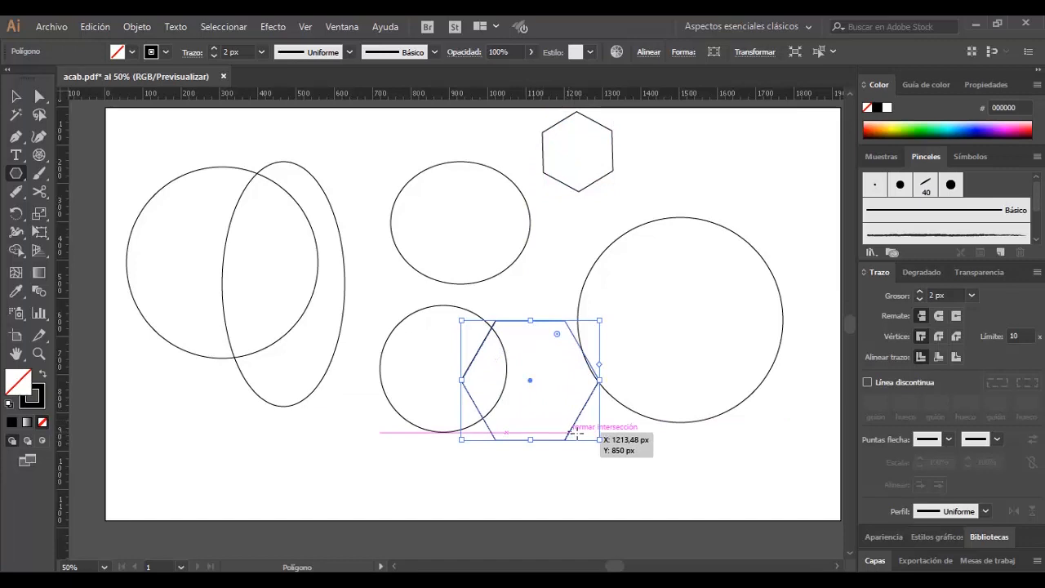
Create a 15-sided polygon from exact settings, and move it below the shapes toward the artboard's lower-left corner
left_click(124, 162)
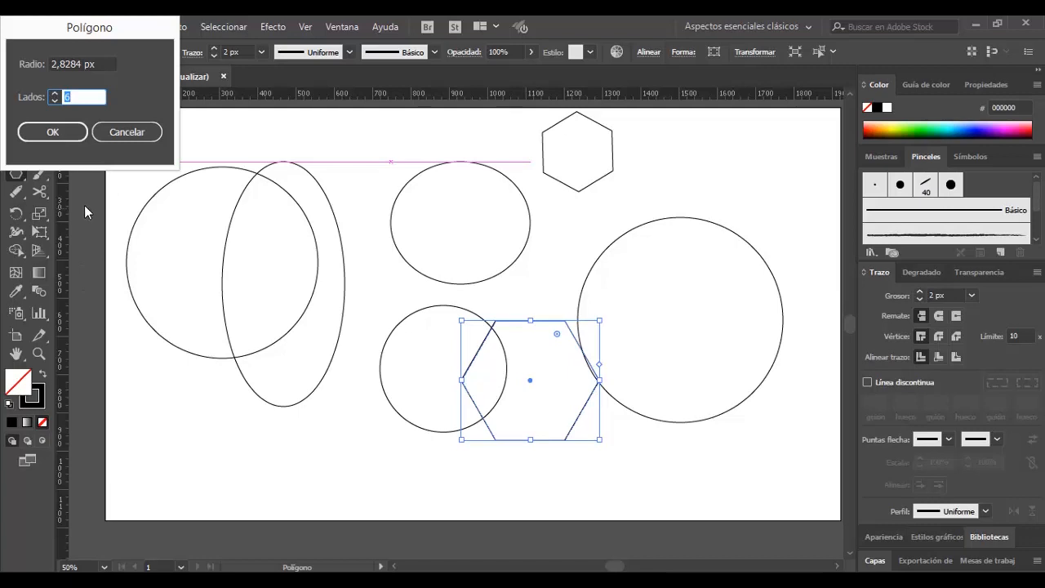
left_click(53, 93)
left_click(54, 92)
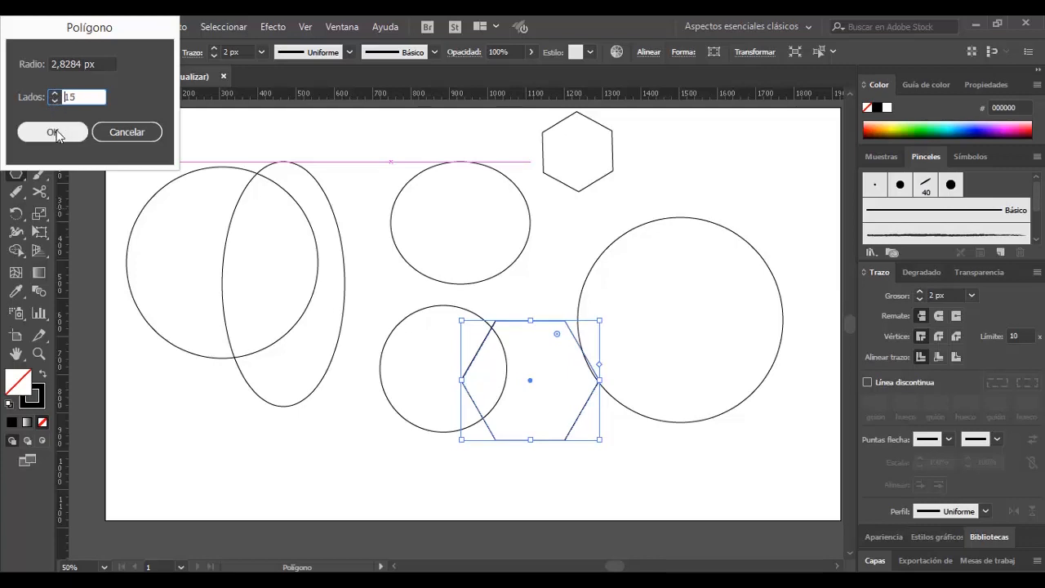
left_click(57, 132)
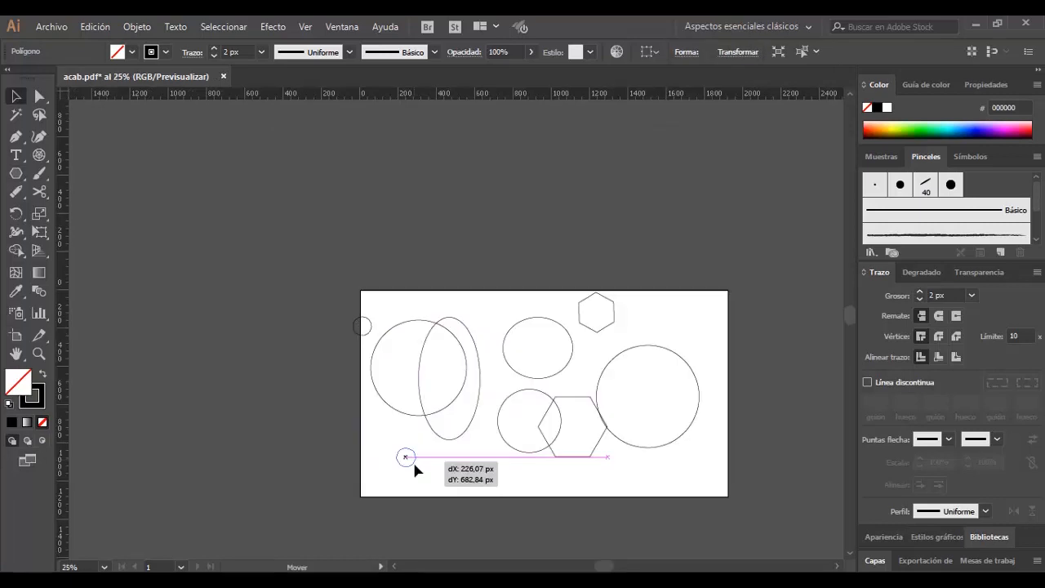
left_click_drag(413, 464, 394, 510)
left_click_drag(394, 417, 291, 464)
left_click_drag(401, 420, 320, 480)
left_click(436, 444)
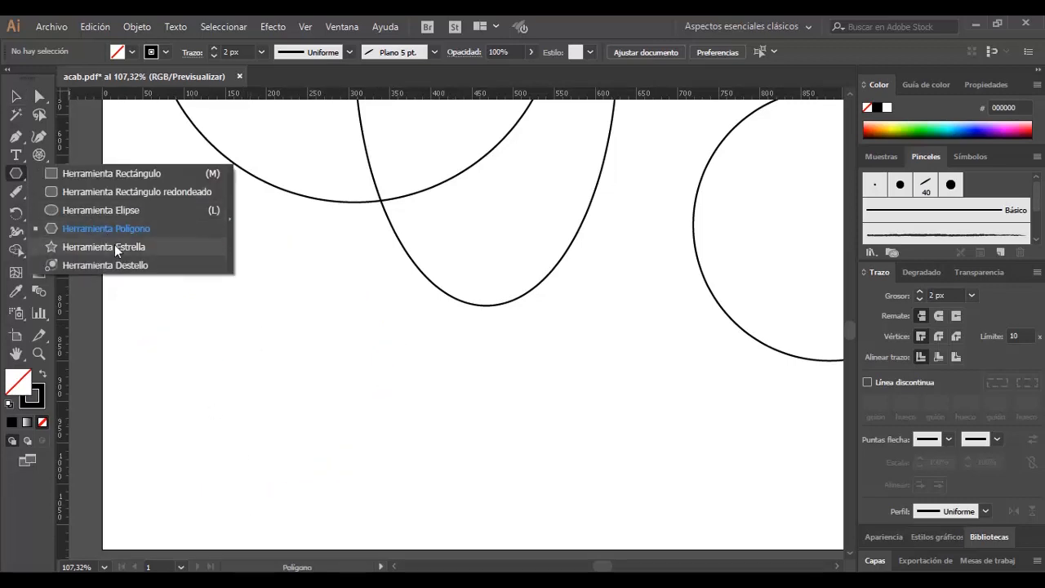
Draw a five-pointed star with an outer radius of about 68 px on the lower edge of the 500 px circle
left_click(114, 246)
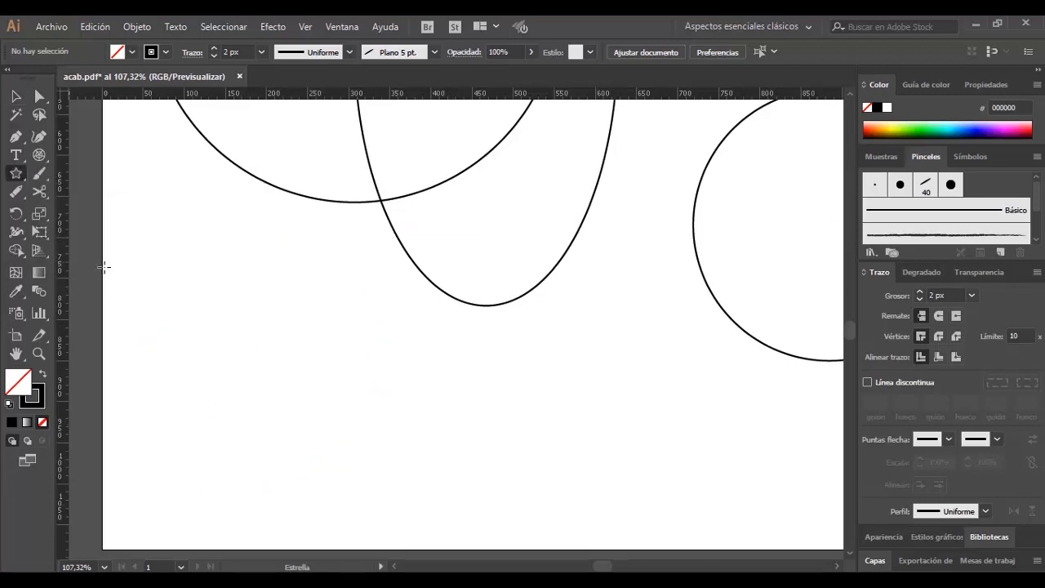
left_click_drag(276, 235, 336, 264)
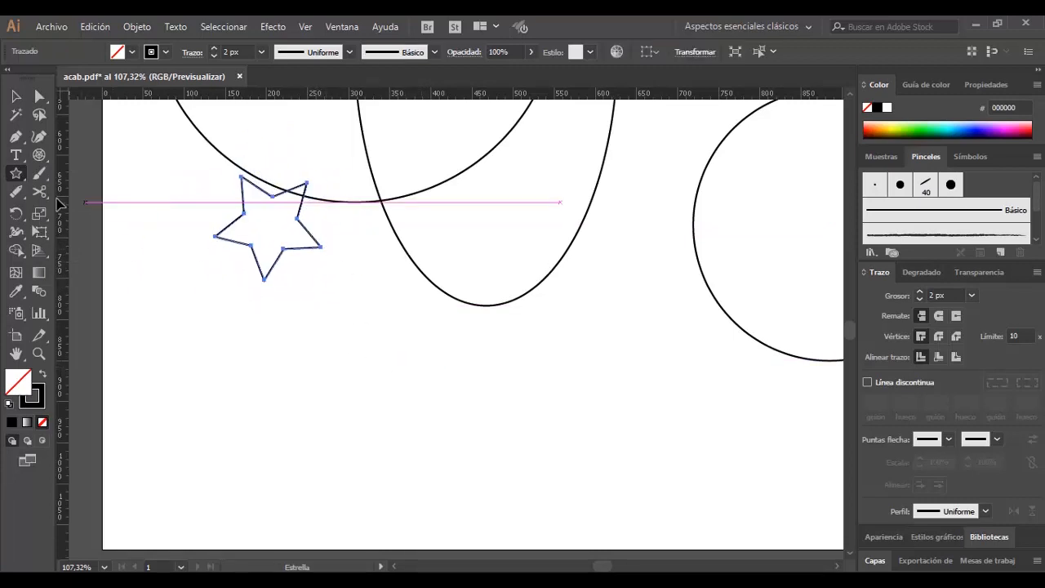
Create a five-pointed star with Radius 2 set to 60 px, placed below the first star
left_click(90, 189)
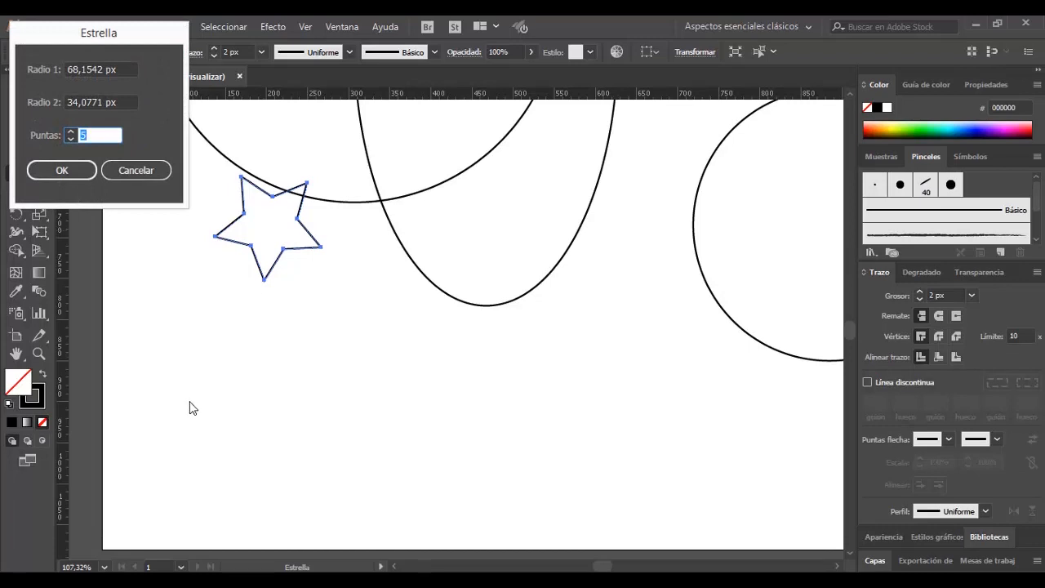
left_click(70, 130)
left_click(70, 130)
left_click(70, 132)
left_click(70, 131)
left_click_drag(104, 105, 62, 142)
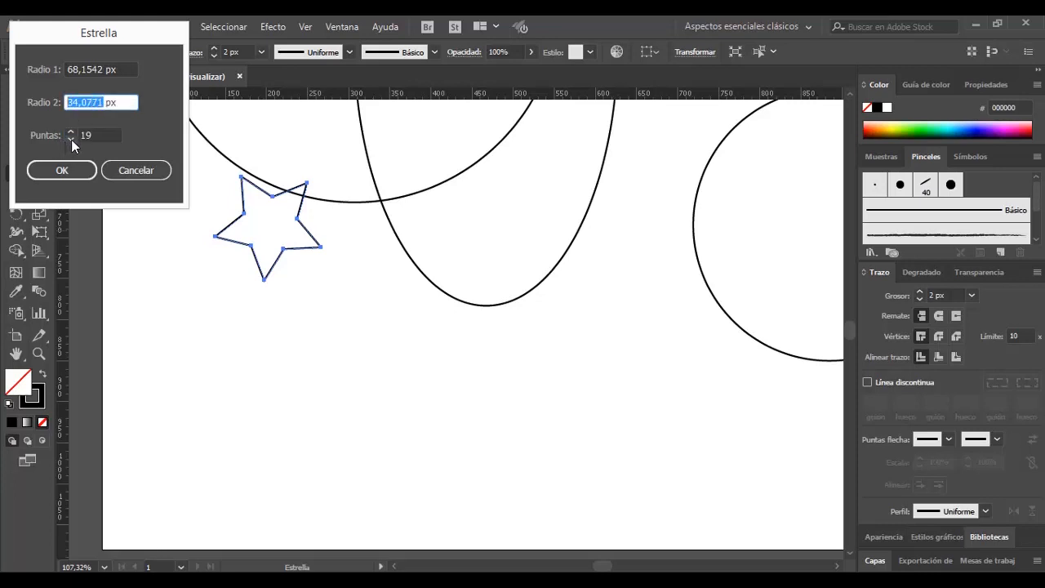
type("60")
left_click(71, 139)
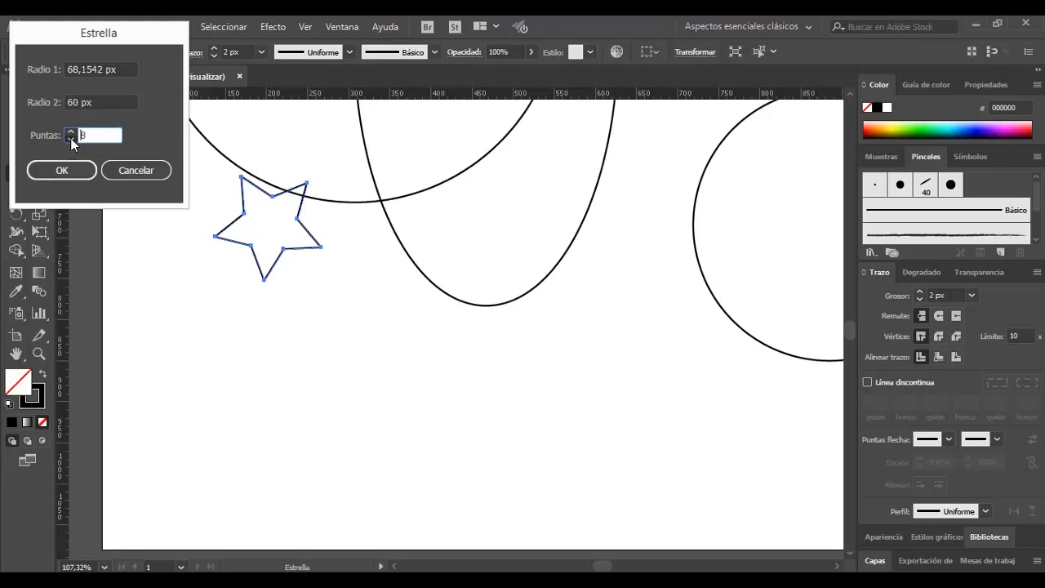
left_click(69, 170)
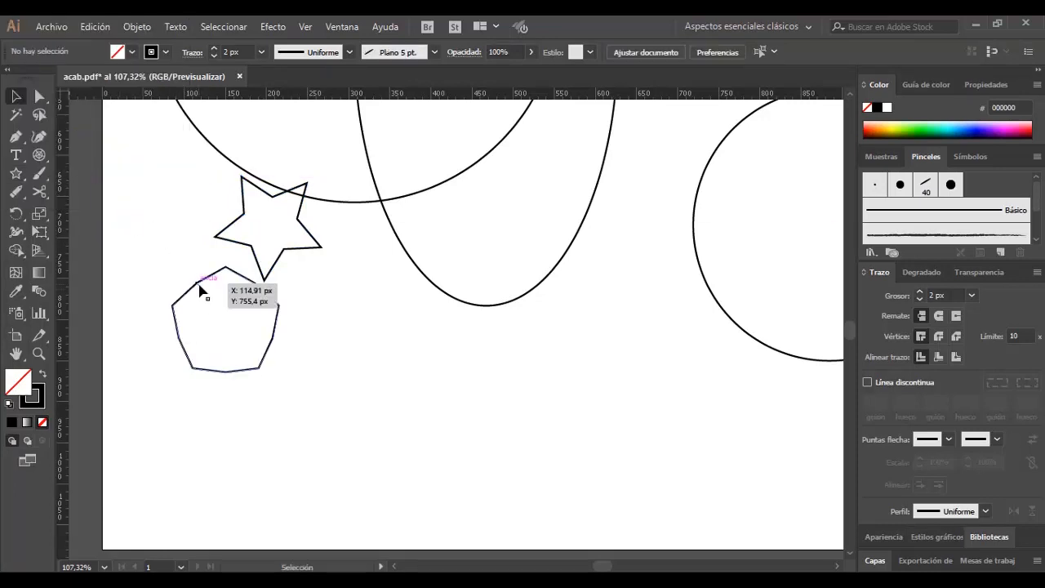
Create another five-pointed star with Radius 2 set to 50 px, placed beside the first star at the artboard's left edge
left_click(16, 173)
left_click(89, 172)
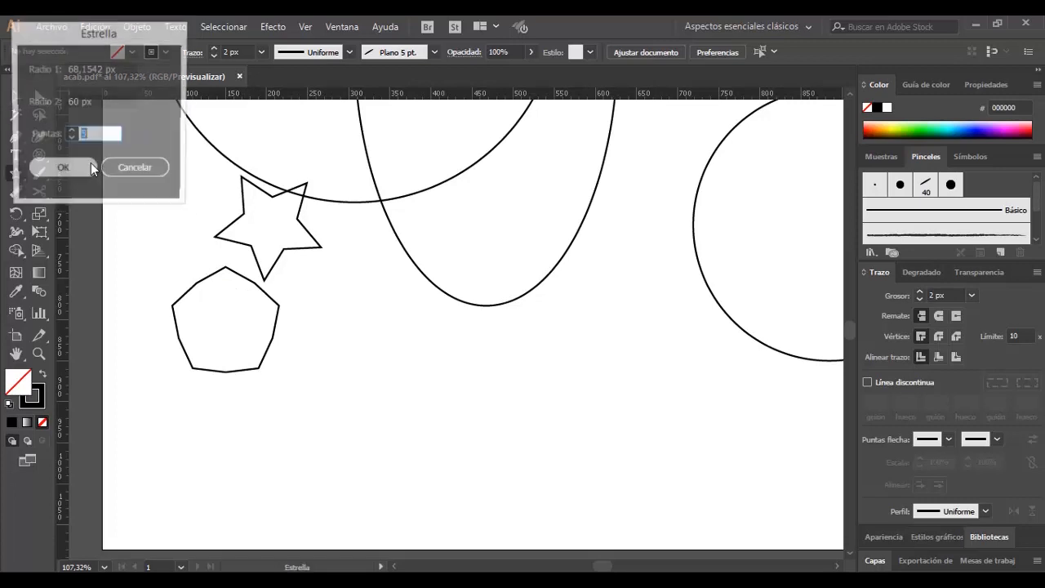
double_click(78, 104)
type("50")
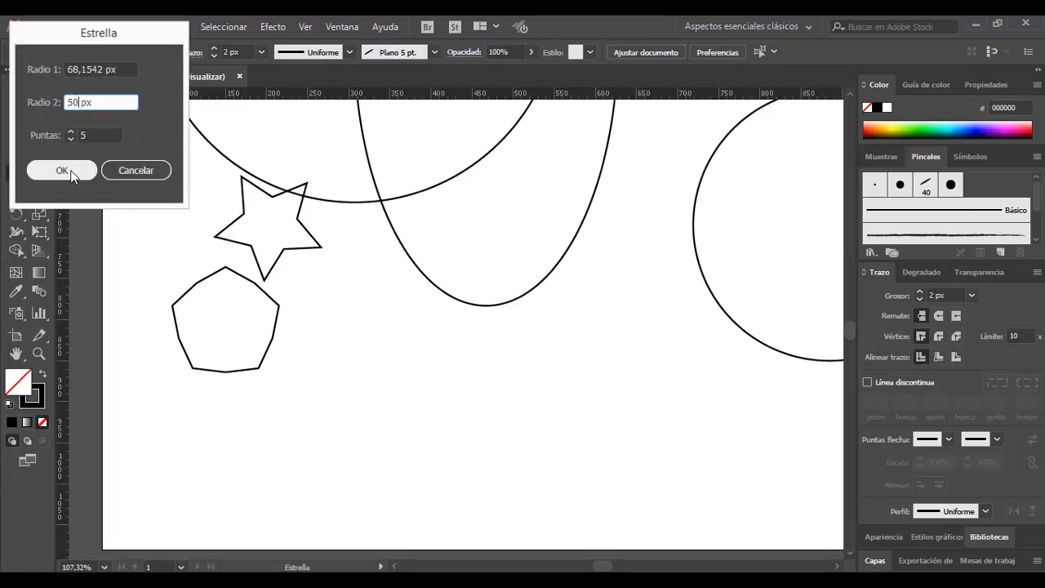
left_click(70, 169)
left_click(164, 190)
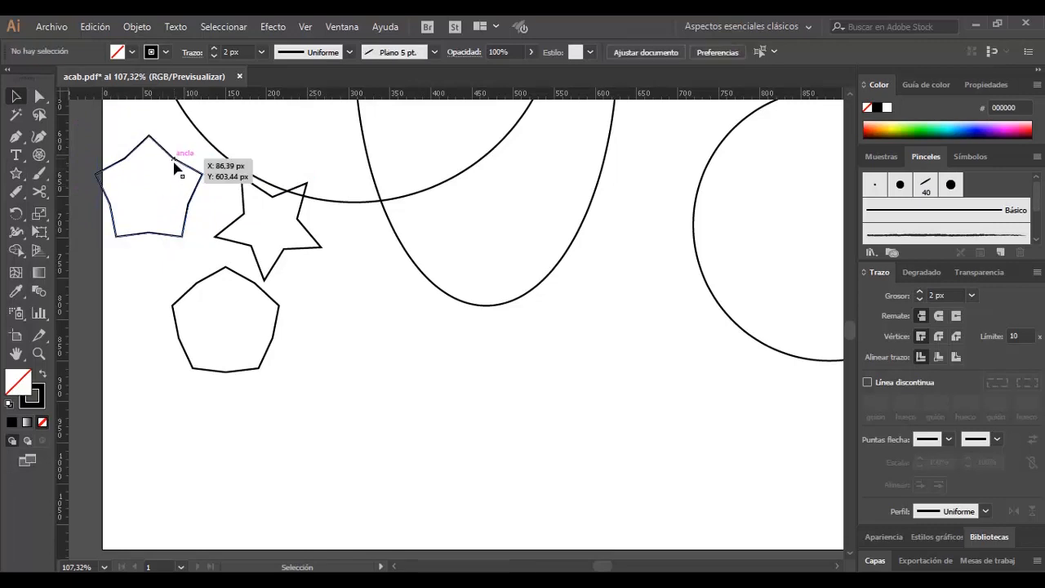
Create a five-pointed star with radii of 80 px and 50 px, and place it below the tall ellipse
left_click(16, 174)
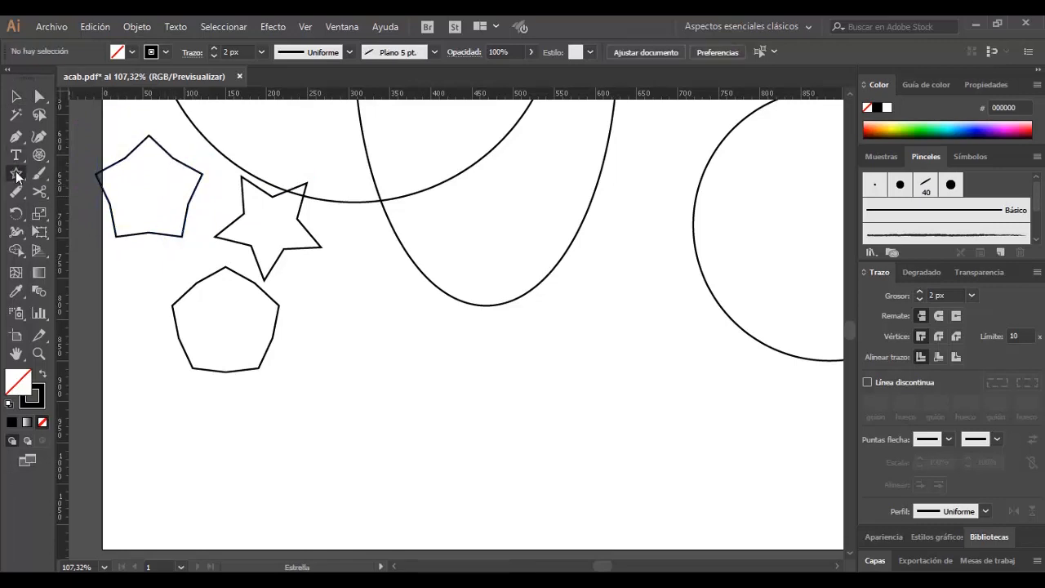
left_click(106, 283)
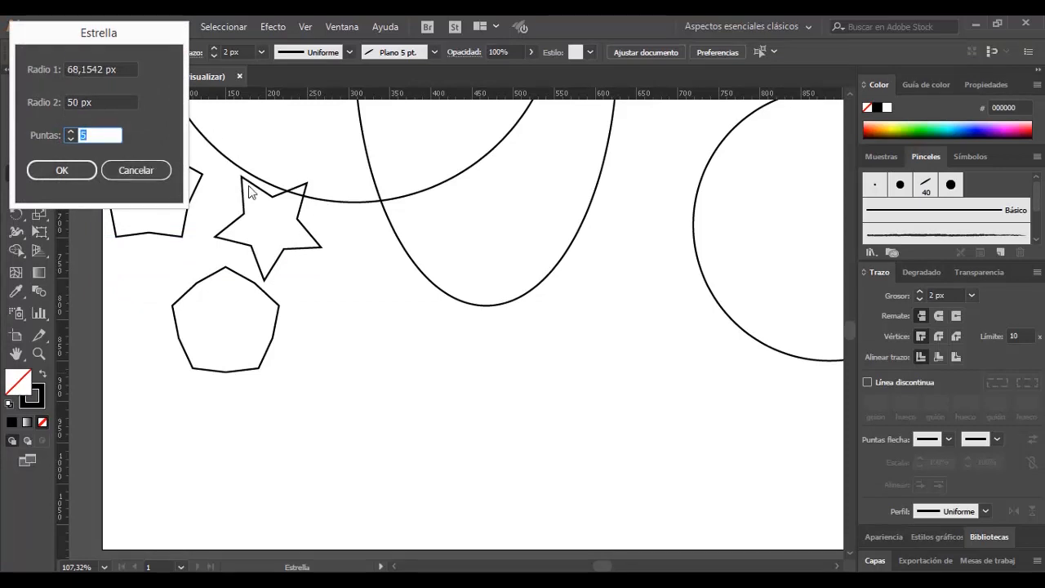
left_click_drag(105, 72, 54, 97)
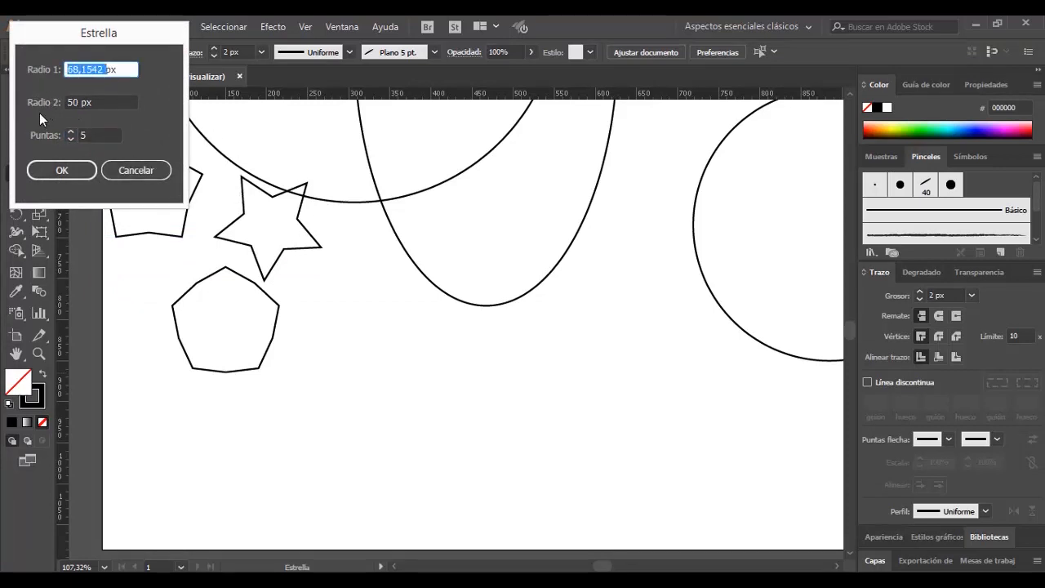
type("80")
left_click(61, 170)
left_click_drag(373, 327, 403, 307)
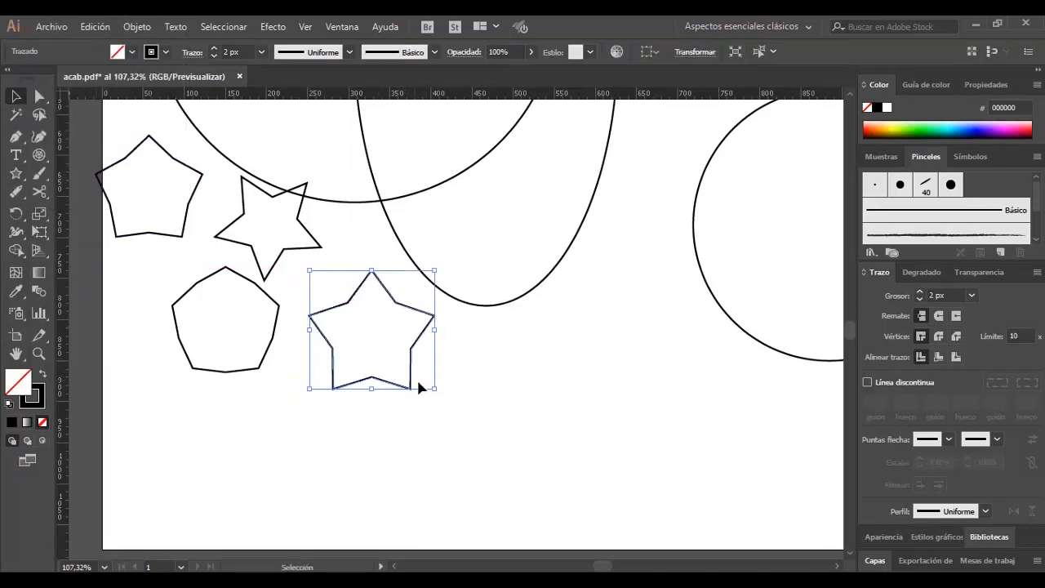
Create an 18-pointed star with radii of 80 px and 50 px, and move it to the artboard's lower-left corner
left_click(106, 276)
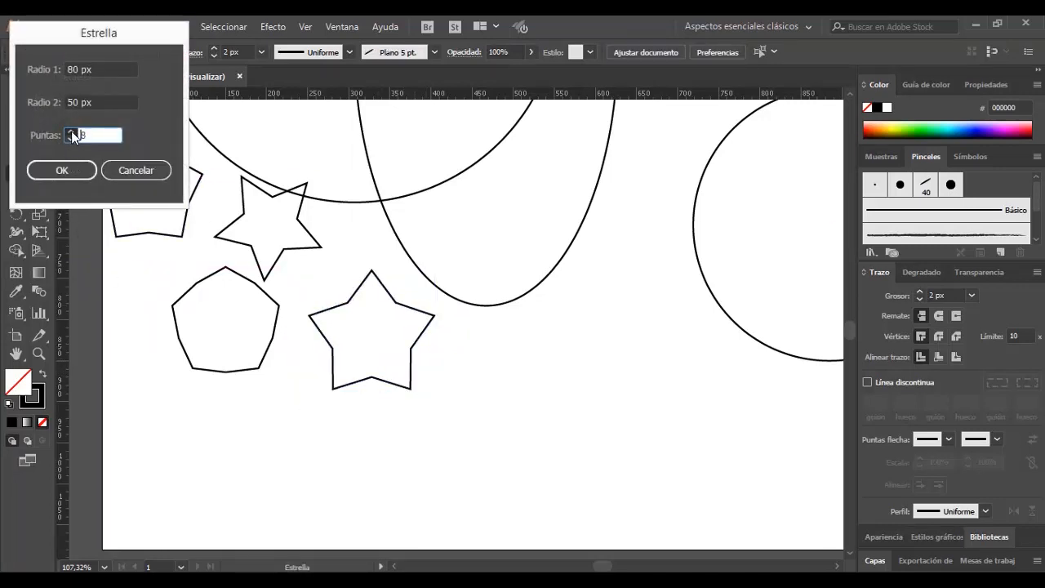
left_click(74, 170)
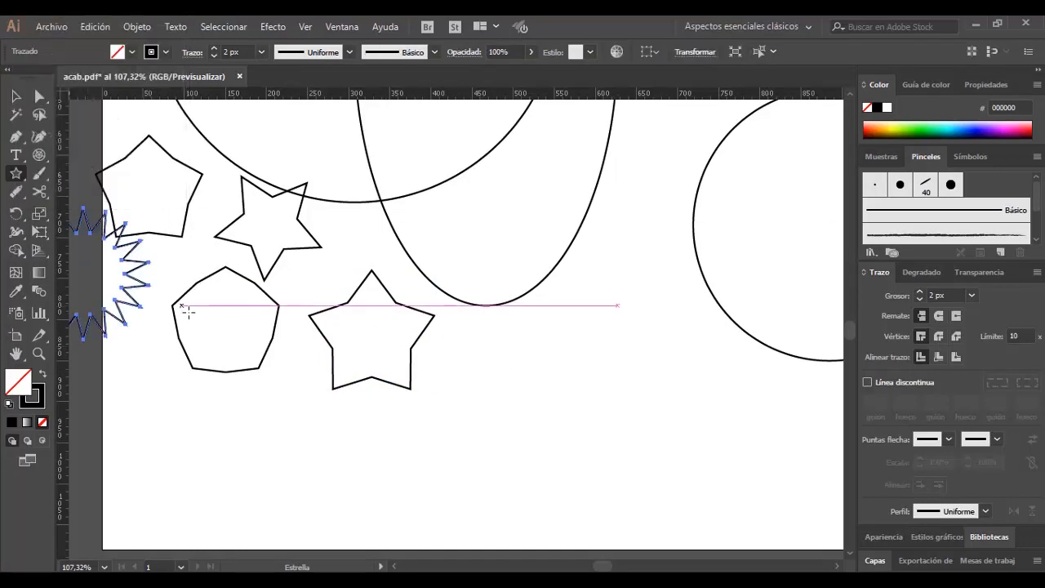
key("v")
left_click_drag(140, 304, 202, 459)
left_click(336, 401)
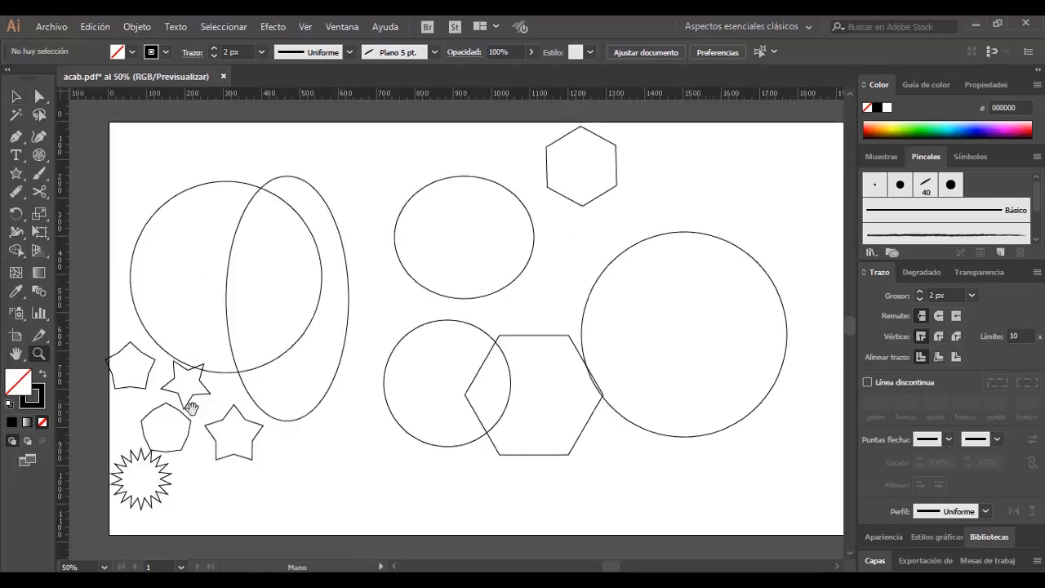
Delete all the ellipses, polygons and stars from the artboard
key("v")
left_click_drag(89, 146, 689, 462)
key("Delete")
Draw a flare overlapping the artboard's right edge with the Flare tool, and delete it
left_click(15, 173)
left_click(124, 265)
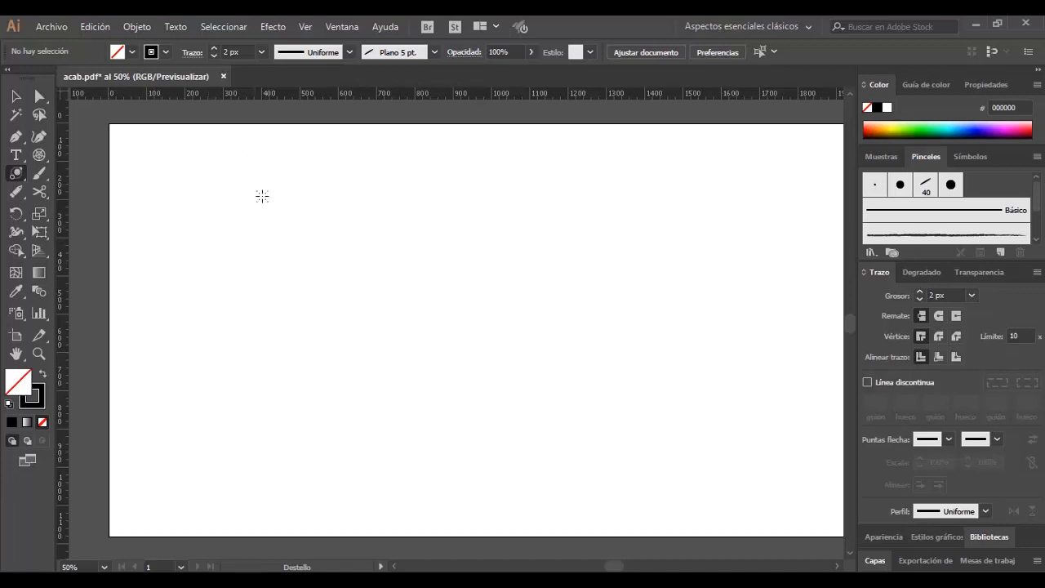
key("space")
left_click_drag(428, 230, 16, 249)
left_click_drag(385, 253, 280, 240)
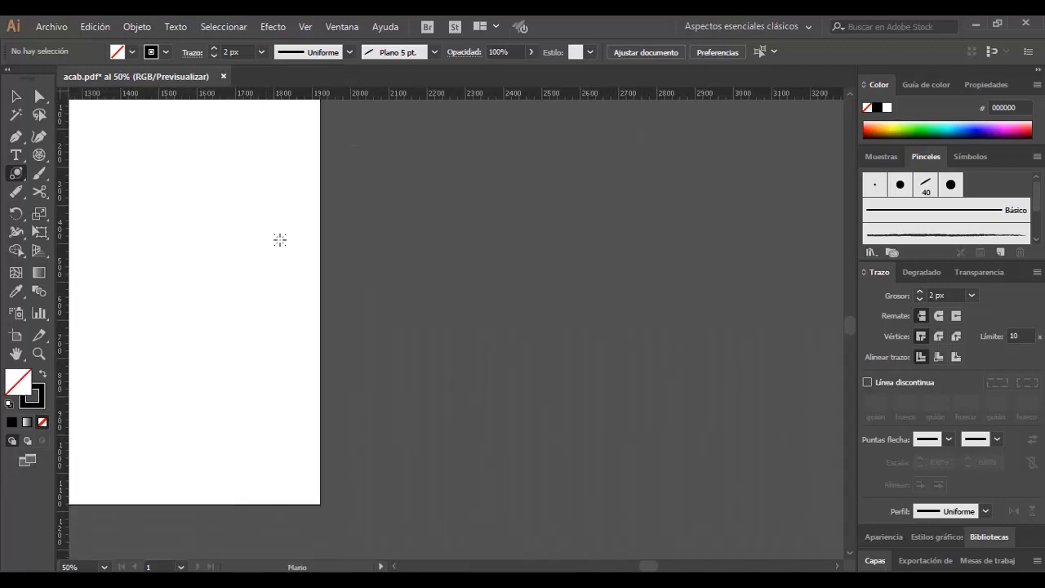
mouse_move(418, 215)
left_mouse_down()
mouse_move(452, 303)
mouse_move(478, 336)
left_mouse_up()
key("v")
key("space")
left_click_drag(569, 264, 558, 339)
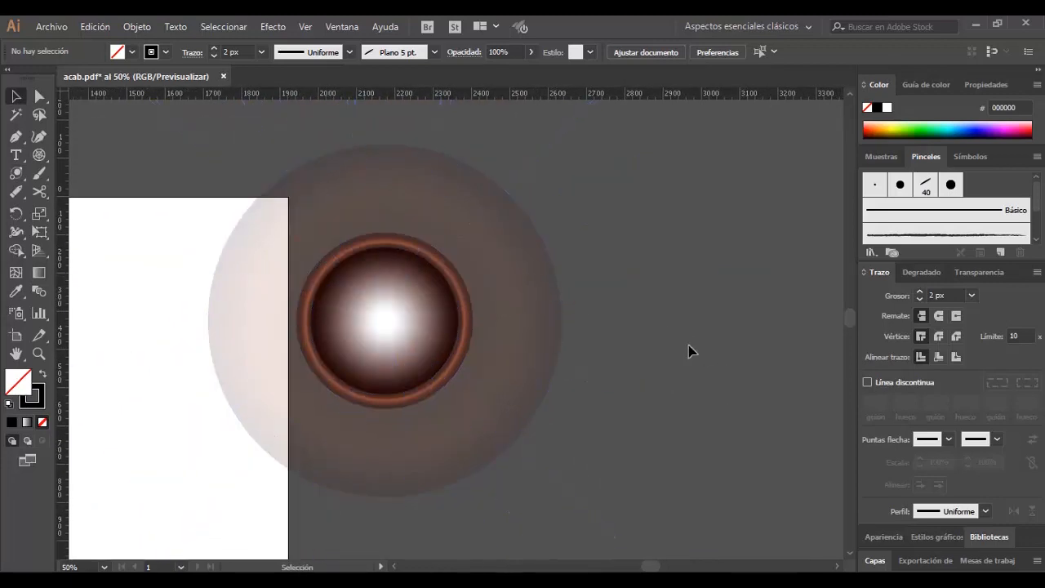
left_click(420, 318)
key("Delete")
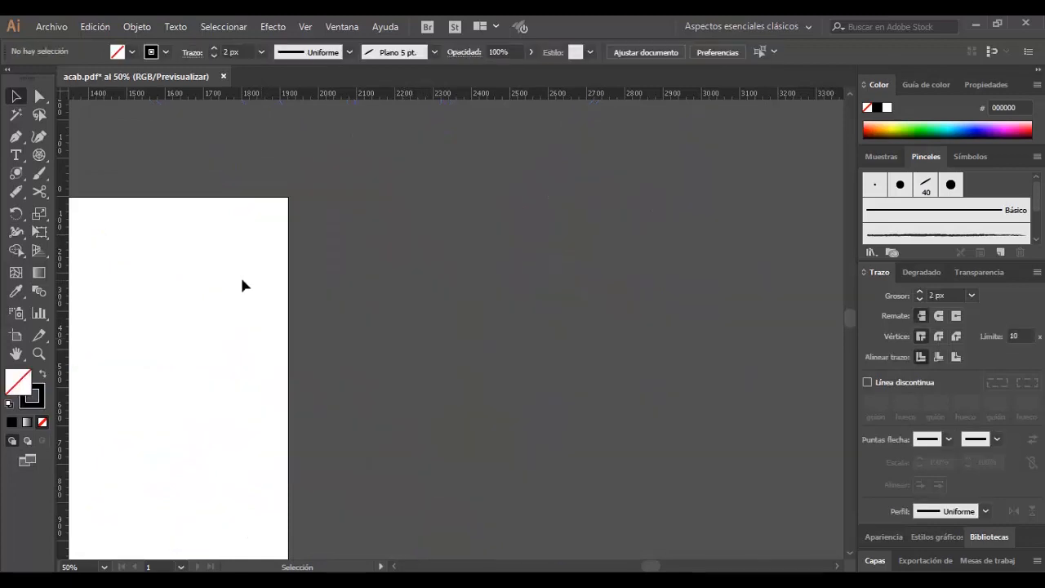
left_click(15, 173)
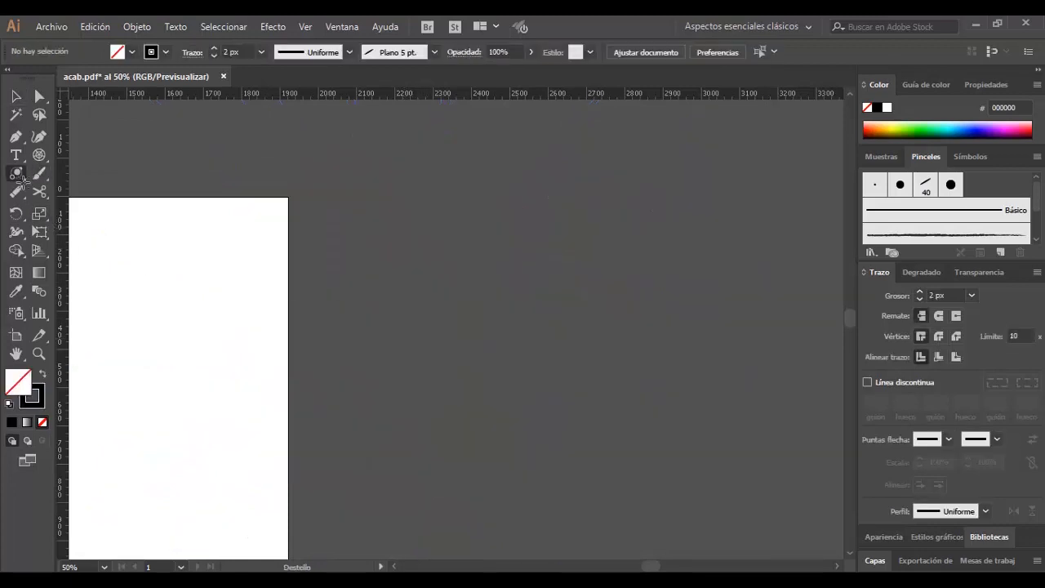
double_click(16, 174)
left_click_drag(693, 133, 473, 134)
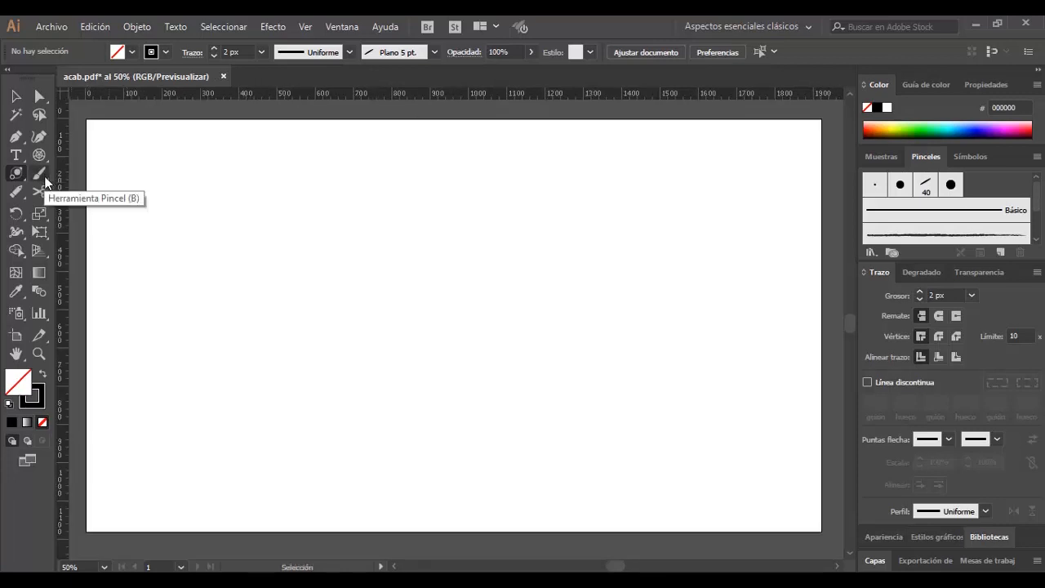
Paint a long sagging curve and a near-vertical stroke crossing it with the Paintbrush, and select the long curve
mouse_move(45, 176)
left_mouse_down()
mouse_move(112, 175)
mouse_move(257, 253)
left_mouse_up()
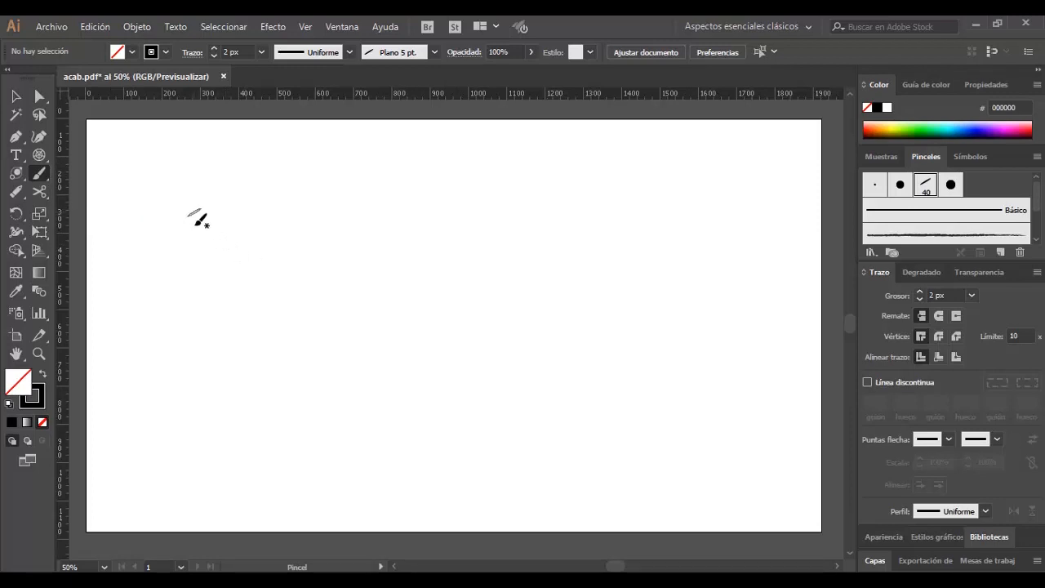
mouse_move(133, 155)
left_mouse_down()
mouse_move(362, 274)
mouse_move(438, 254)
left_mouse_up()
left_click_drag(327, 169, 297, 351)
key("v")
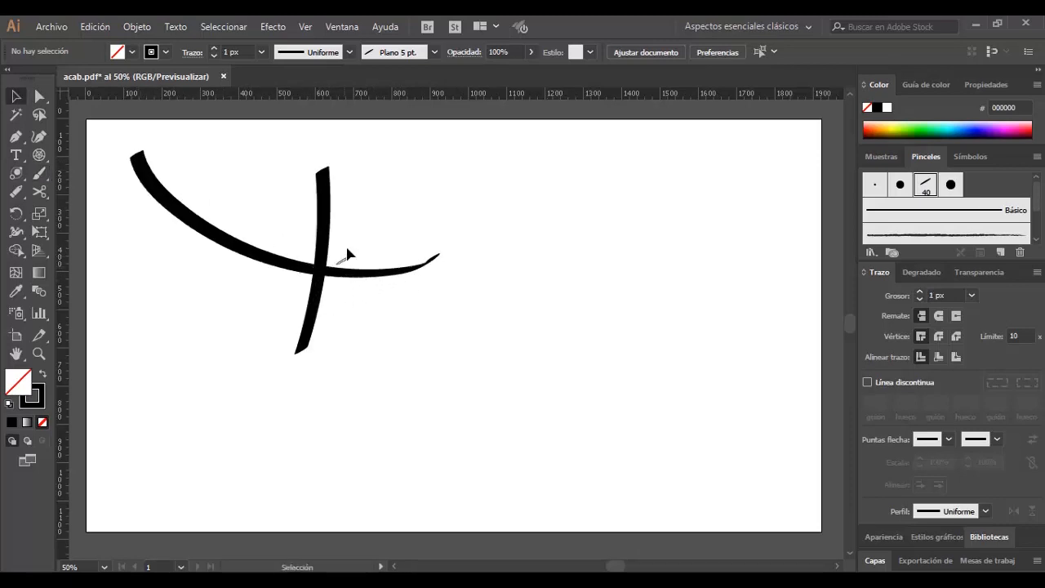
left_click(347, 269)
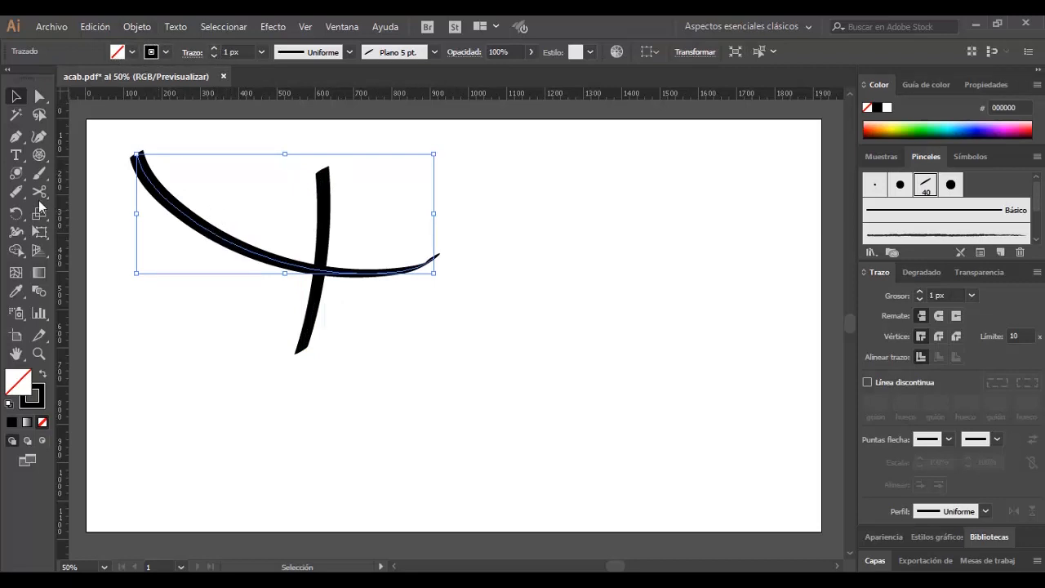
Paint a zigzag below the crossing strokes with the Blob Brush, and move it to the right of them
left_click_drag(45, 175, 163, 198)
mouse_move(183, 343)
left_mouse_down()
mouse_move(289, 422)
mouse_move(417, 441)
left_mouse_up()
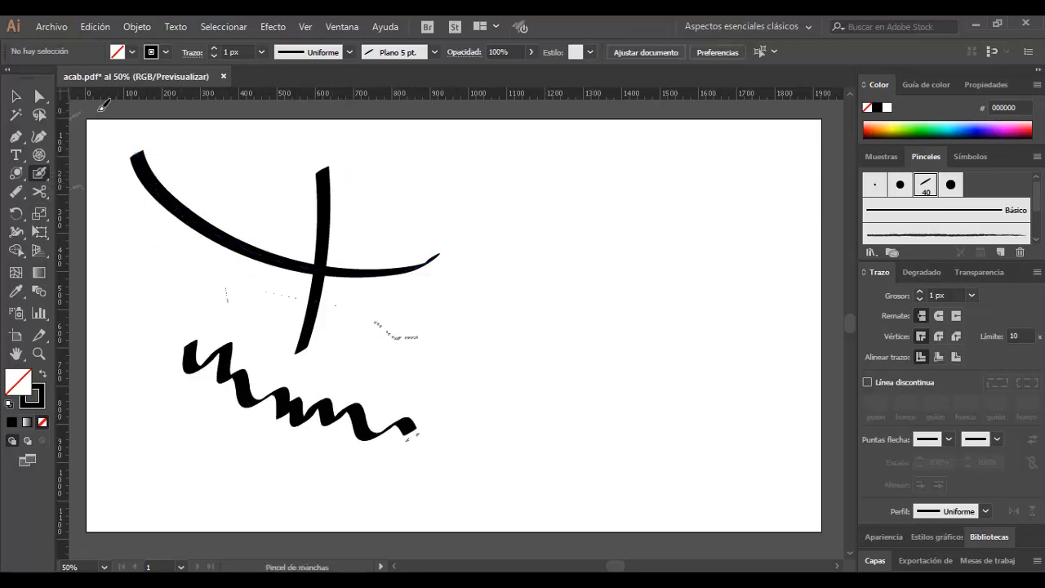
key("v")
left_click(249, 382)
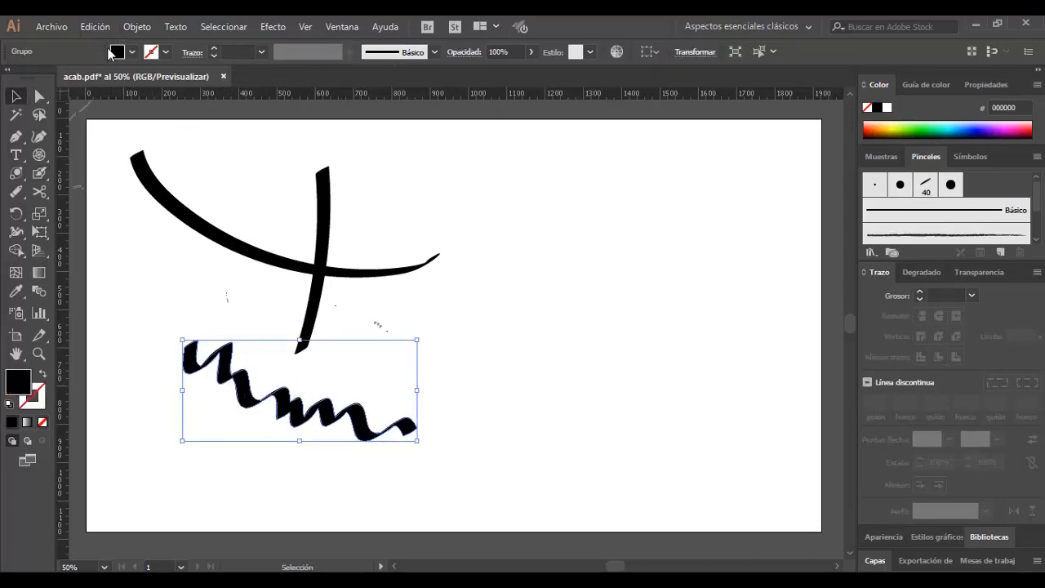
left_click_drag(265, 401, 534, 242)
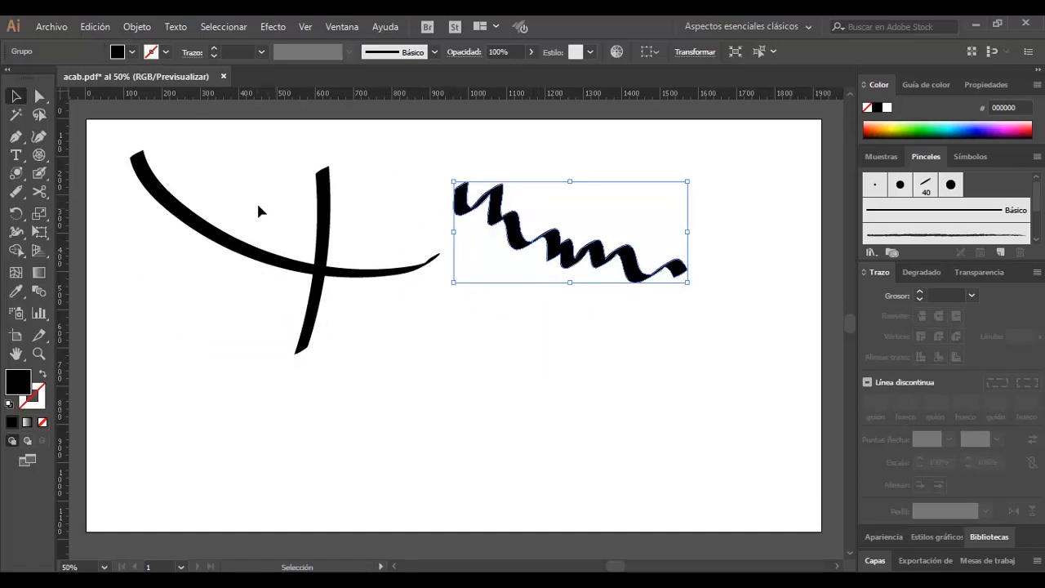
Delete all the brush strokes from the artboard
mouse_move(273, 214)
left_mouse_down()
mouse_move(329, 290)
mouse_move(348, 284)
left_mouse_up()
left_click(175, 321)
key("b")
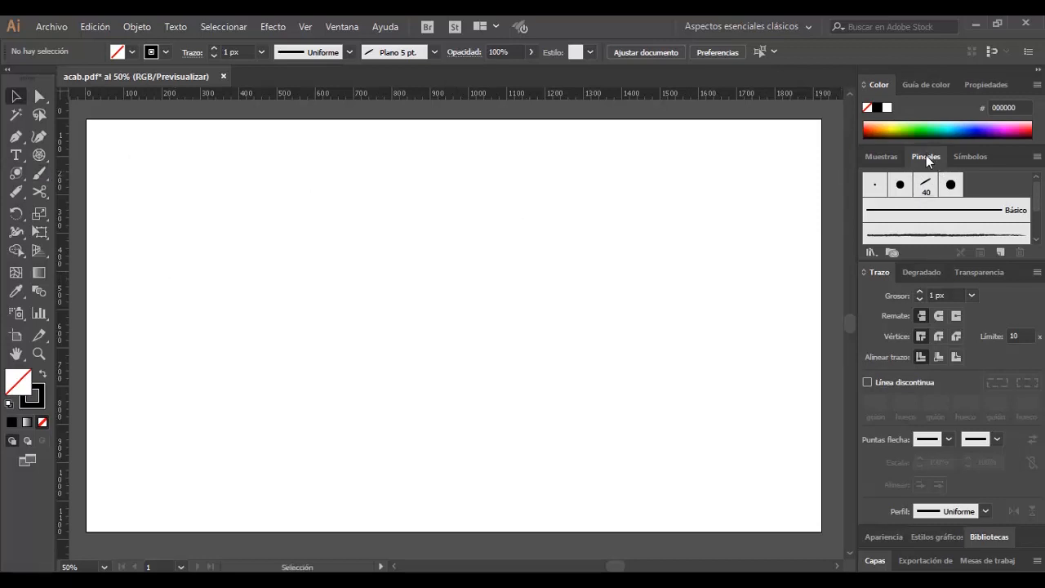
Look through the available brushes, the list of panels and the categories of the brush libraries
mouse_move(1037, 197)
left_mouse_down()
mouse_move(1038, 230)
mouse_move(1040, 194)
left_mouse_up()
left_click(364, 27)
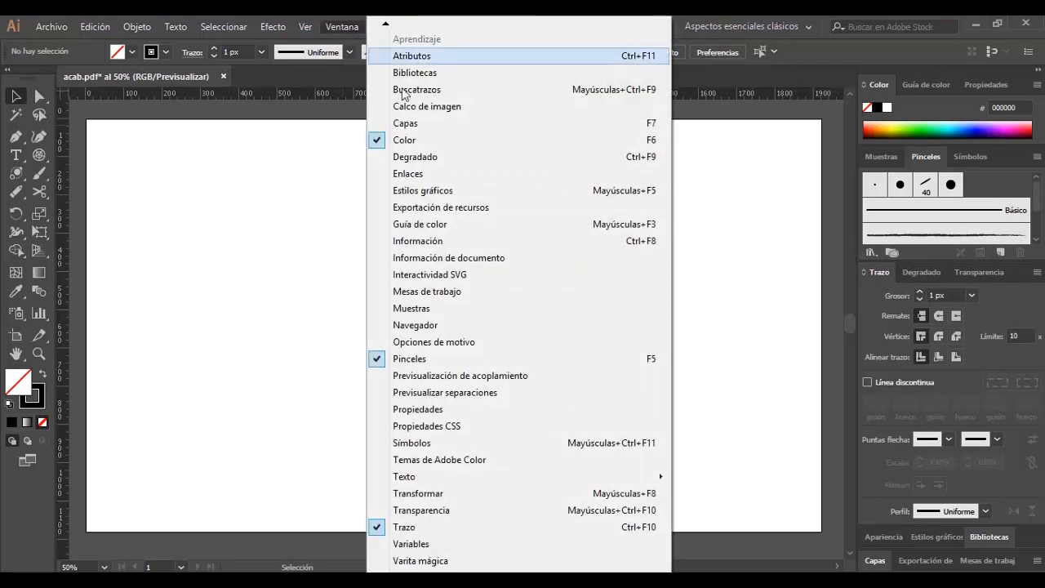
left_click(943, 187)
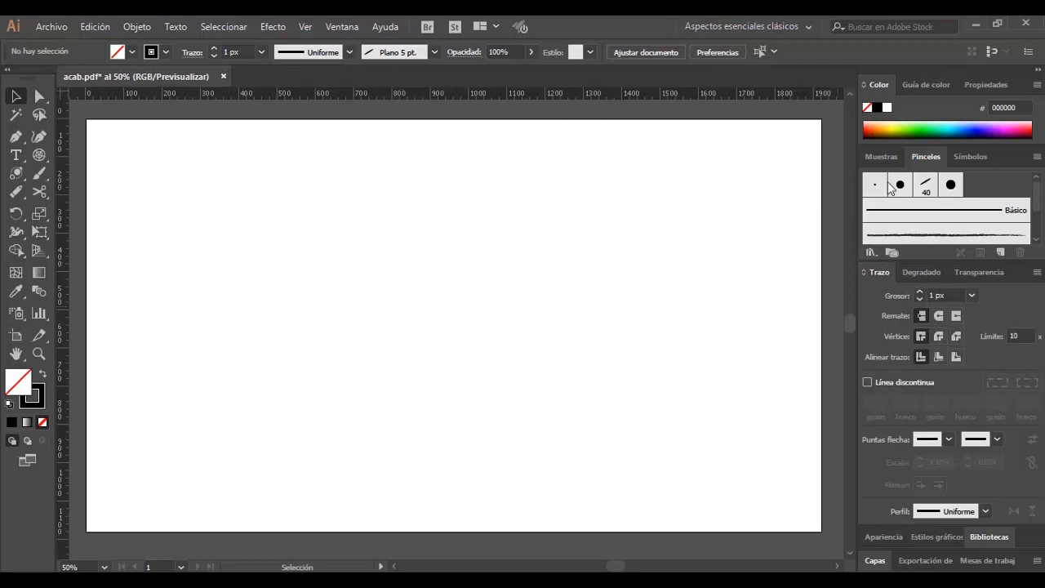
left_click(870, 253)
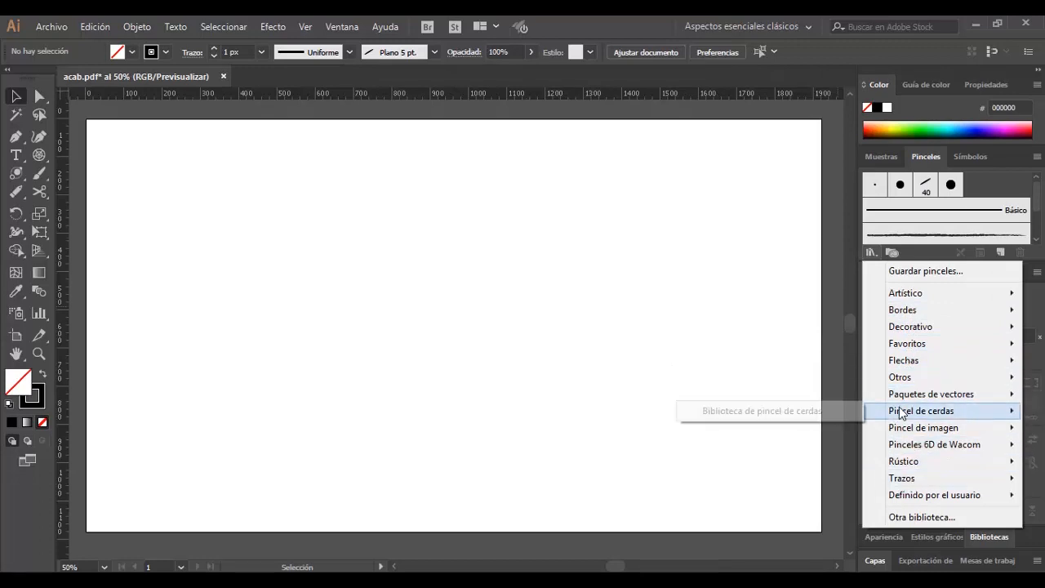
mouse_move(904, 387)
left_click(803, 175)
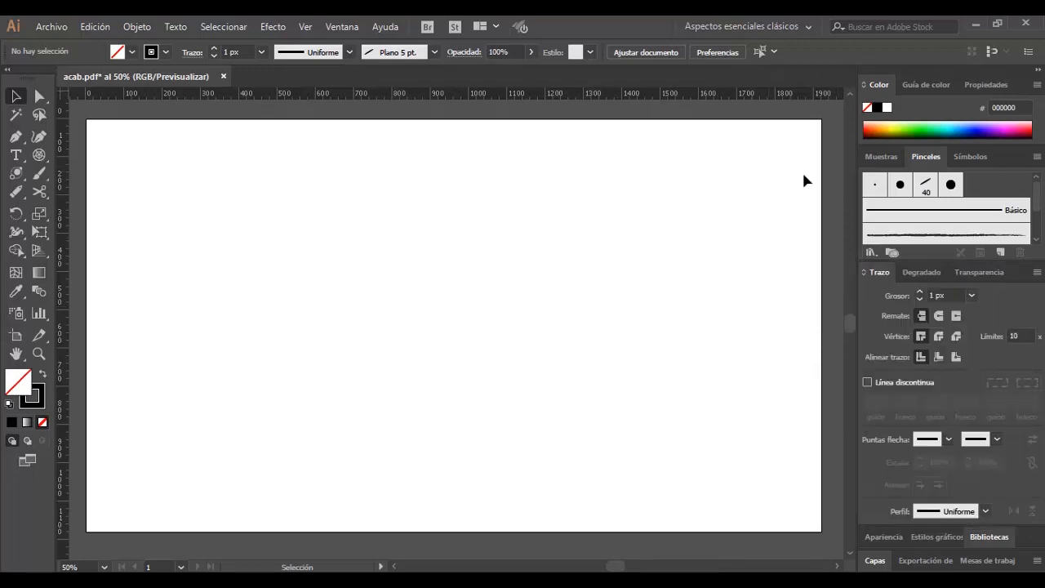
Paint four wavy strokes one below another, each with a different calligraphic brush, from Redondo 3 pt to the Touch calligraphic brush
left_click(874, 186)
mouse_move(211, 259)
left_mouse_down()
mouse_move(295, 291)
mouse_move(501, 319)
left_mouse_up()
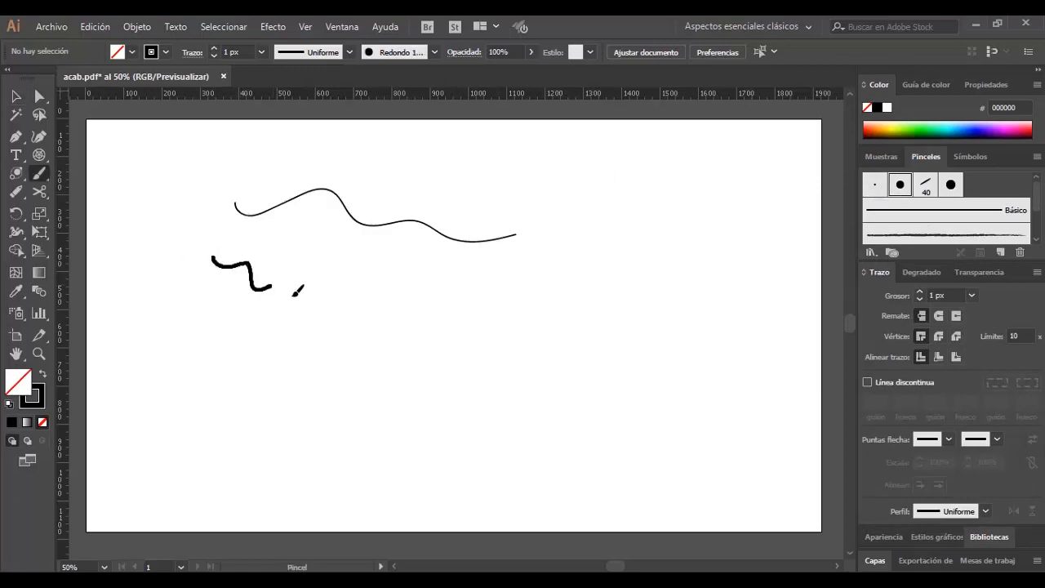
left_click(935, 188)
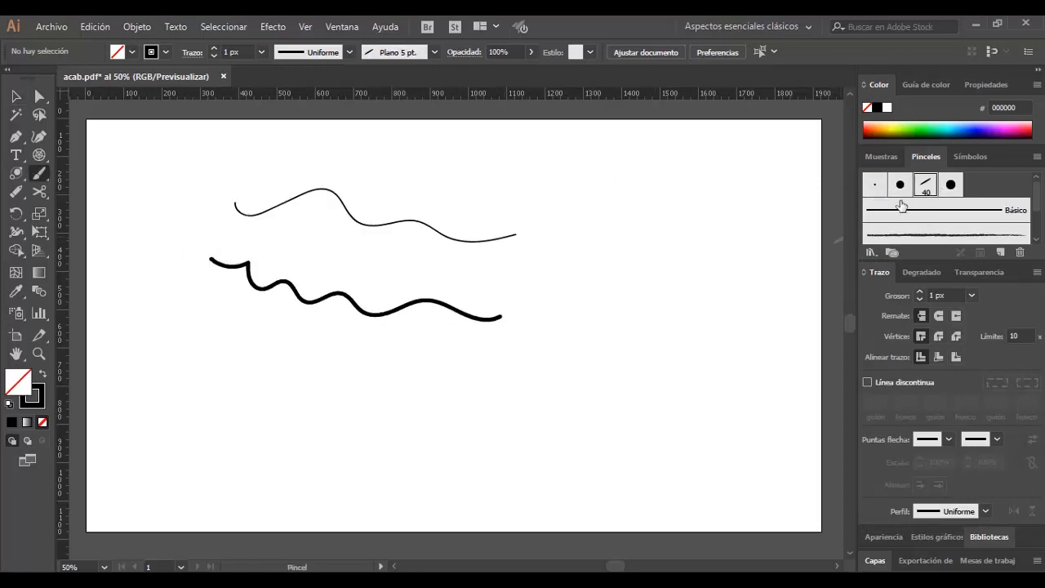
mouse_move(193, 314)
left_mouse_down()
mouse_move(282, 354)
mouse_move(450, 377)
left_mouse_up()
left_click_drag(168, 404, 477, 445)
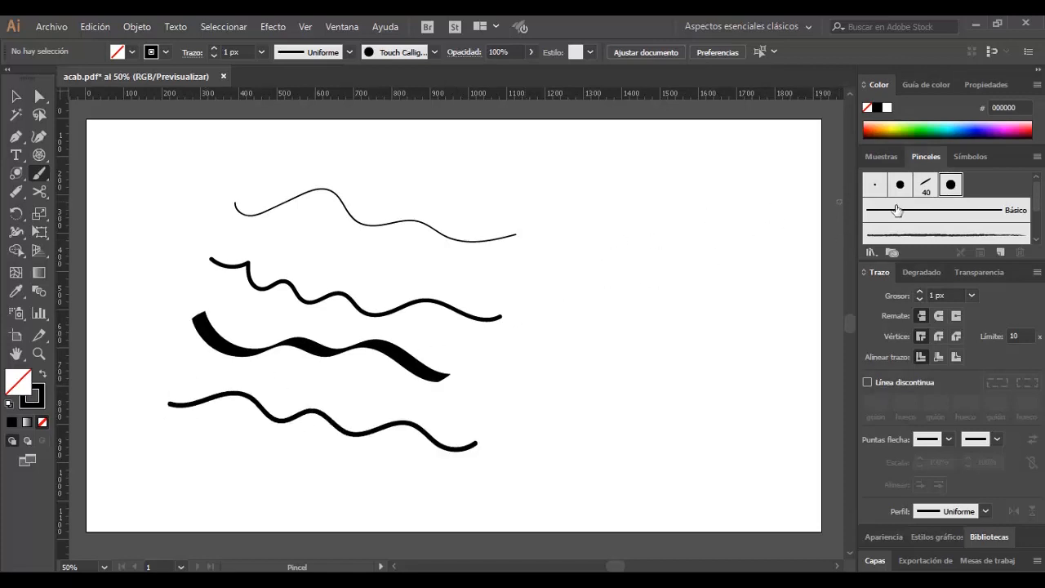
Set the Redondo 3 pt brush to 12 pt size controlled by pressure with 12 pt variation, leaving existing strokes unchanged
double_click(876, 186)
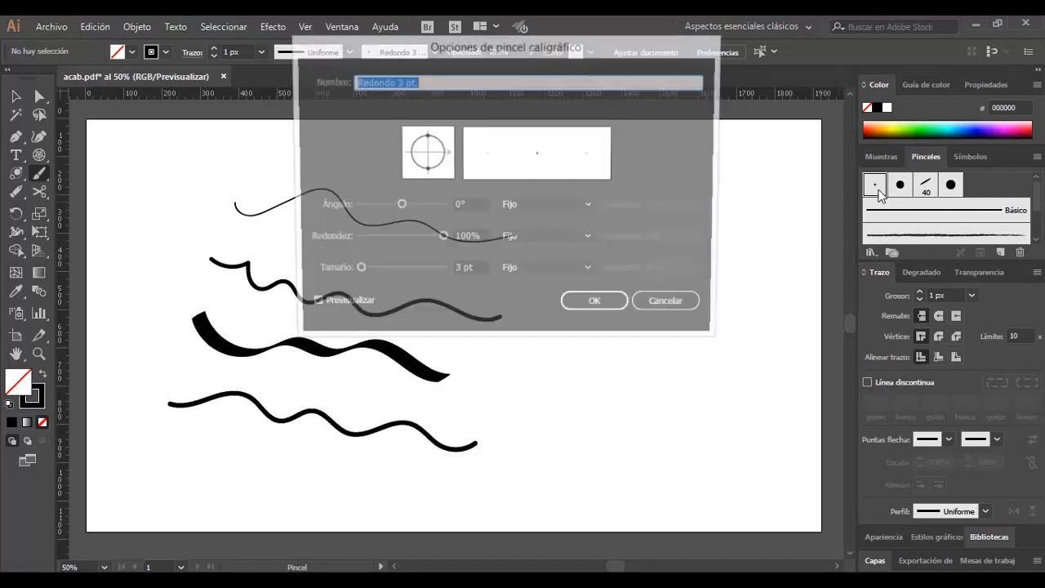
left_click_drag(514, 47, 635, 63)
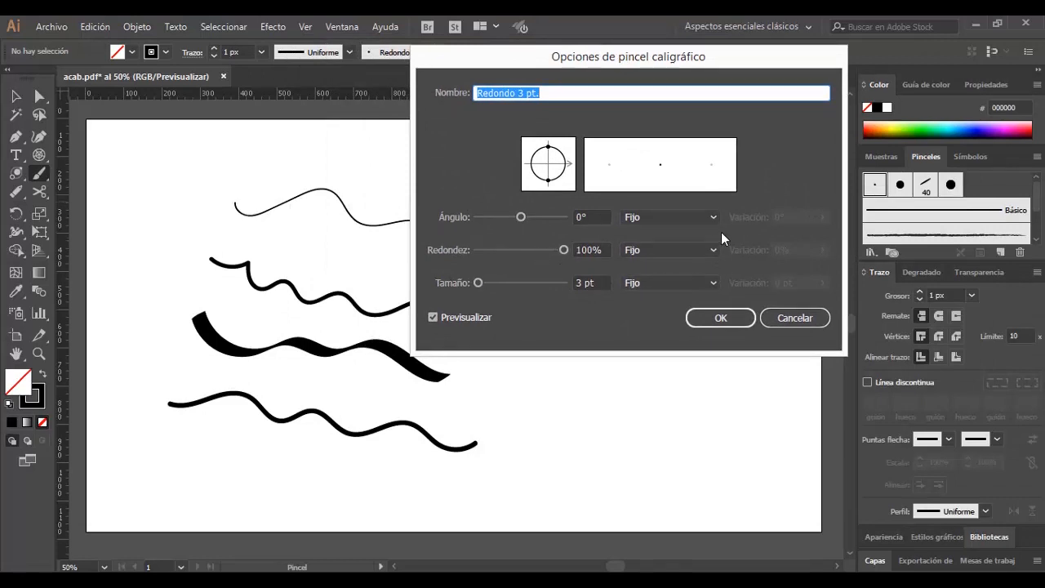
left_click(710, 281)
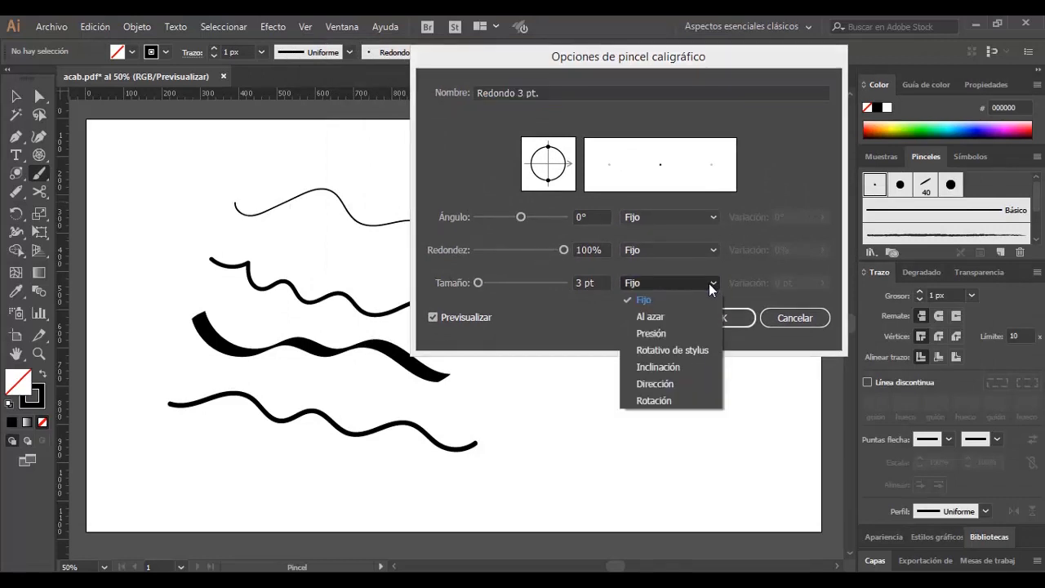
left_click(677, 332)
left_click_drag(478, 283, 485, 289)
left_click(821, 283)
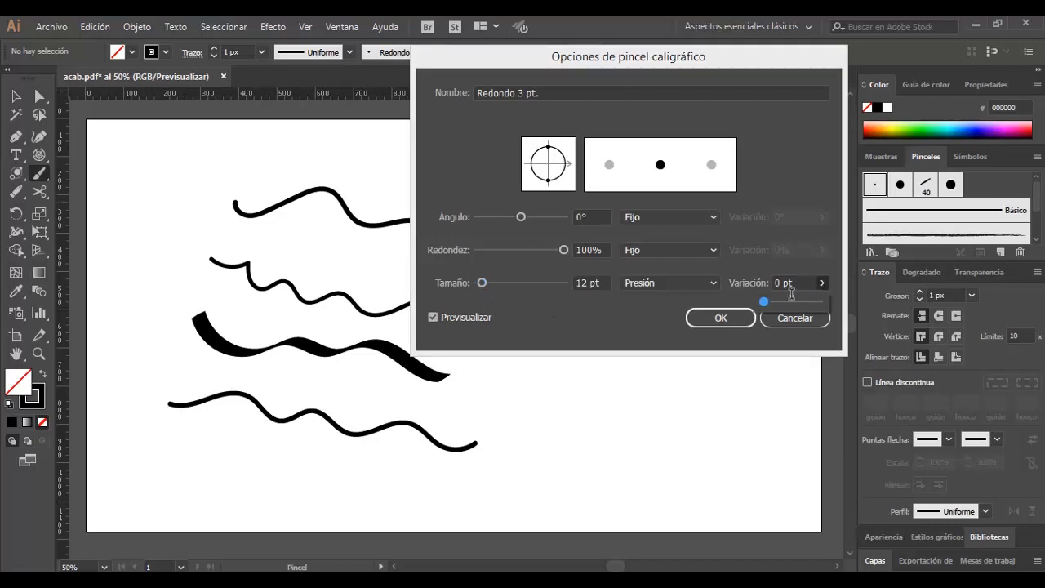
left_click_drag(767, 300, 853, 300)
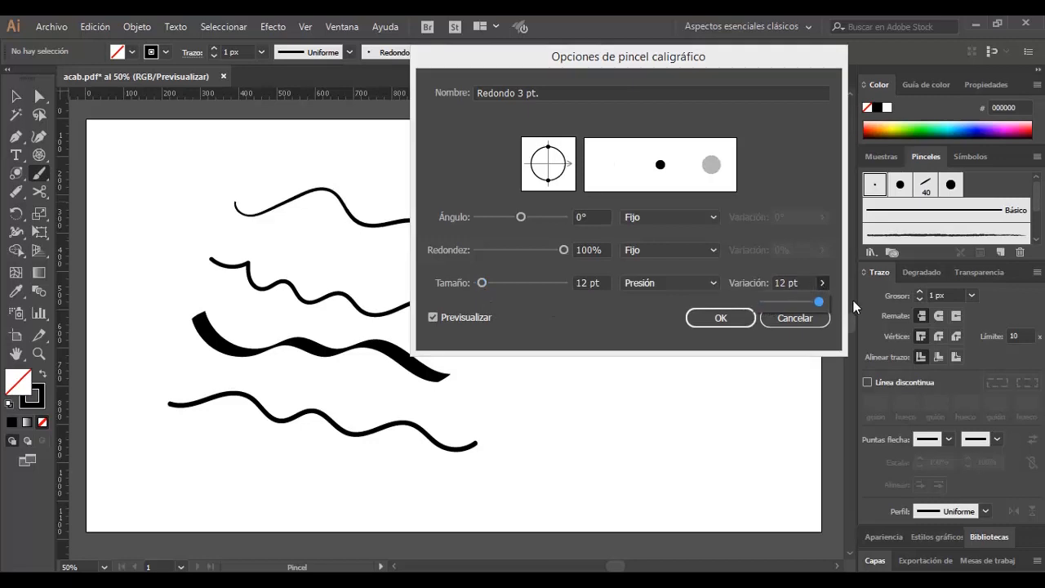
left_click(722, 323)
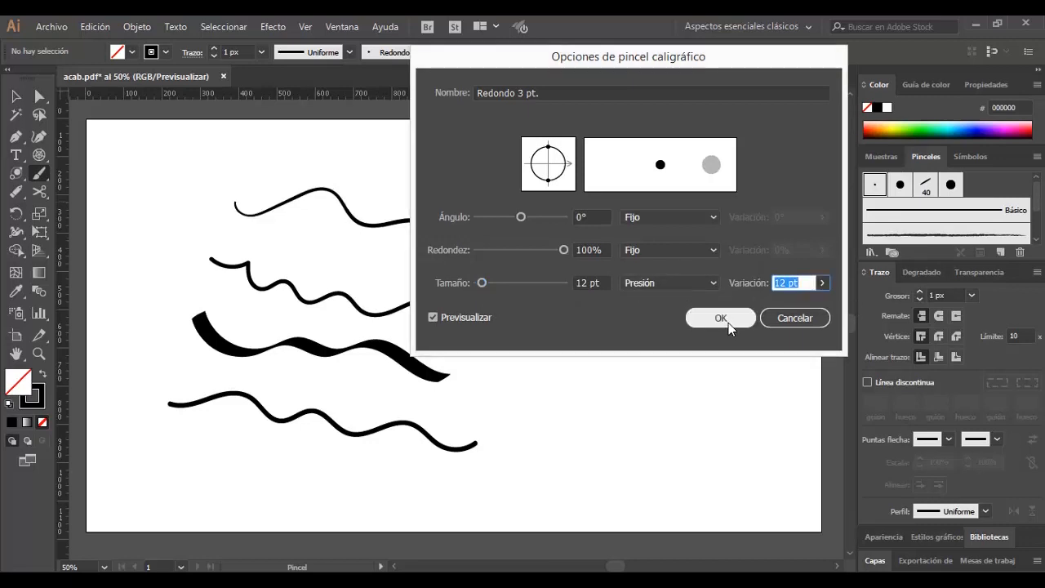
left_click(729, 323)
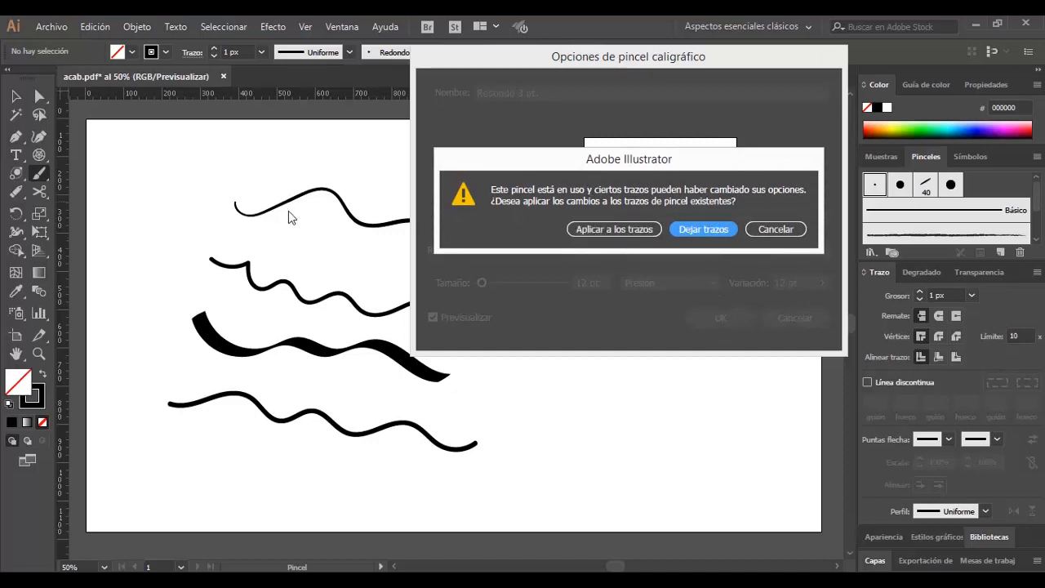
left_click(706, 232)
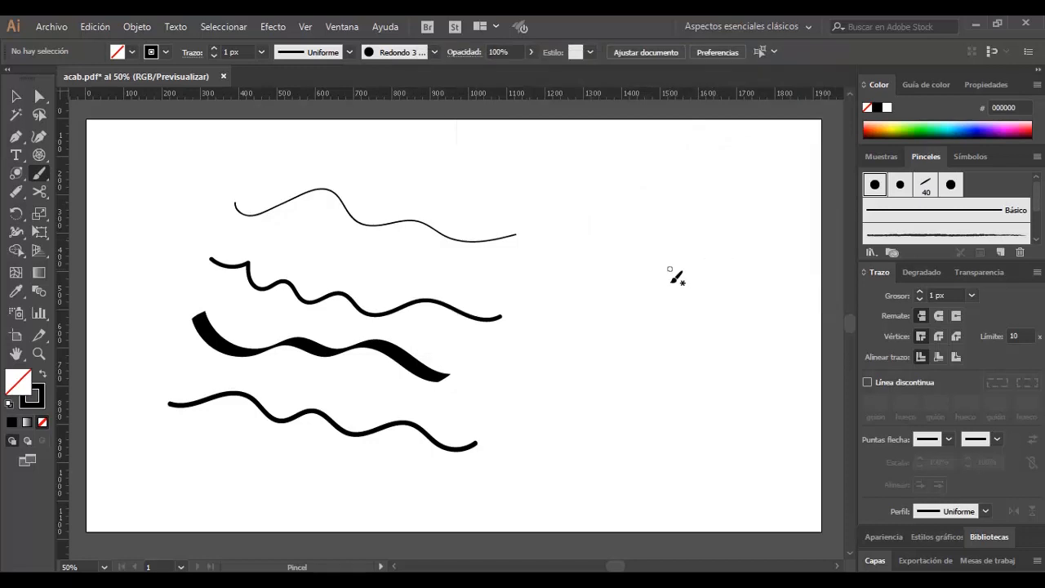
Paint three pressure-varied strokes with the modified brush on the artboard's right half, the lowest one looping back
mouse_move(455, 200)
left_mouse_down()
mouse_move(573, 237)
mouse_move(739, 354)
left_mouse_up()
mouse_move(490, 157)
left_mouse_down()
mouse_move(619, 232)
mouse_move(785, 398)
left_mouse_up()
mouse_move(436, 405)
left_mouse_down()
mouse_move(604, 435)
mouse_move(745, 434)
mouse_move(506, 348)
mouse_move(454, 357)
left_mouse_up()
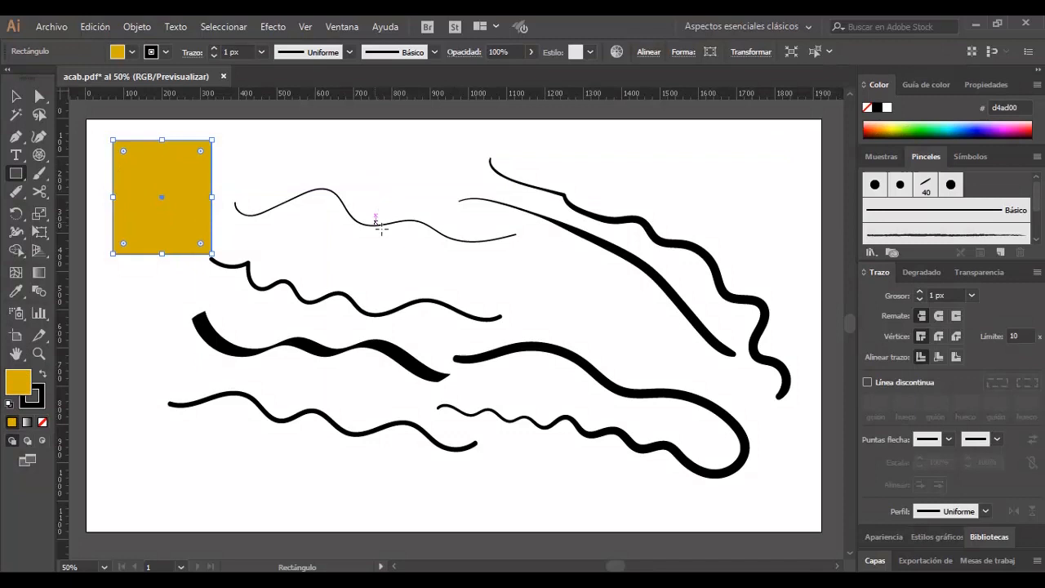
Extend the gold rectangle to the right with Blob Brush strokes, and move the merged shape down across the artboard's lower edge
key("shift+b")
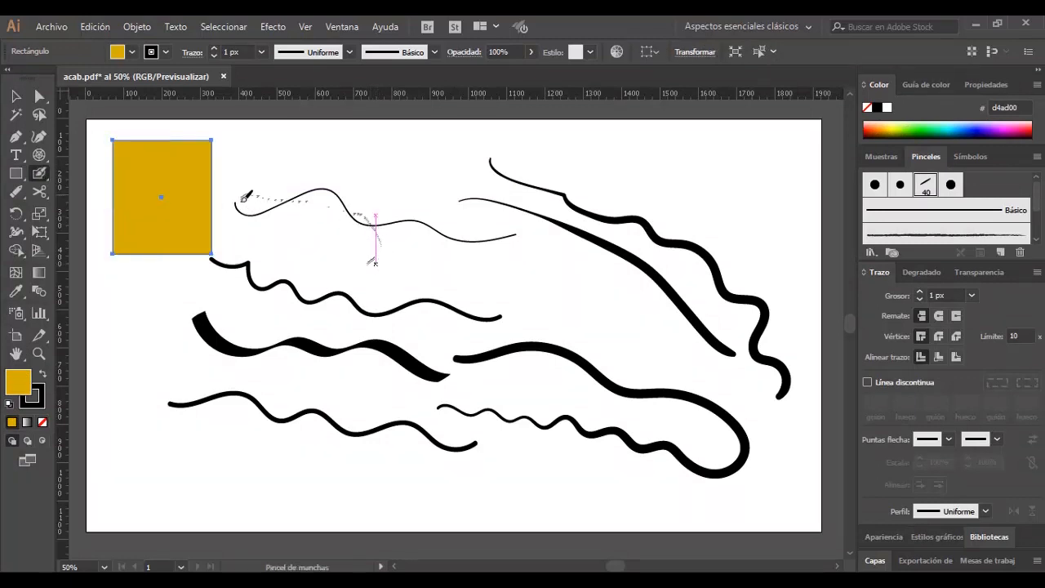
mouse_move(161, 169)
left_mouse_down()
mouse_move(193, 201)
mouse_move(204, 183)
mouse_move(237, 236)
mouse_move(265, 199)
mouse_move(285, 235)
mouse_move(304, 200)
left_mouse_up()
key("v")
left_click(196, 180)
mouse_move(196, 180)
left_mouse_down()
mouse_move(254, 449)
mouse_move(241, 482)
left_mouse_up()
key("space")
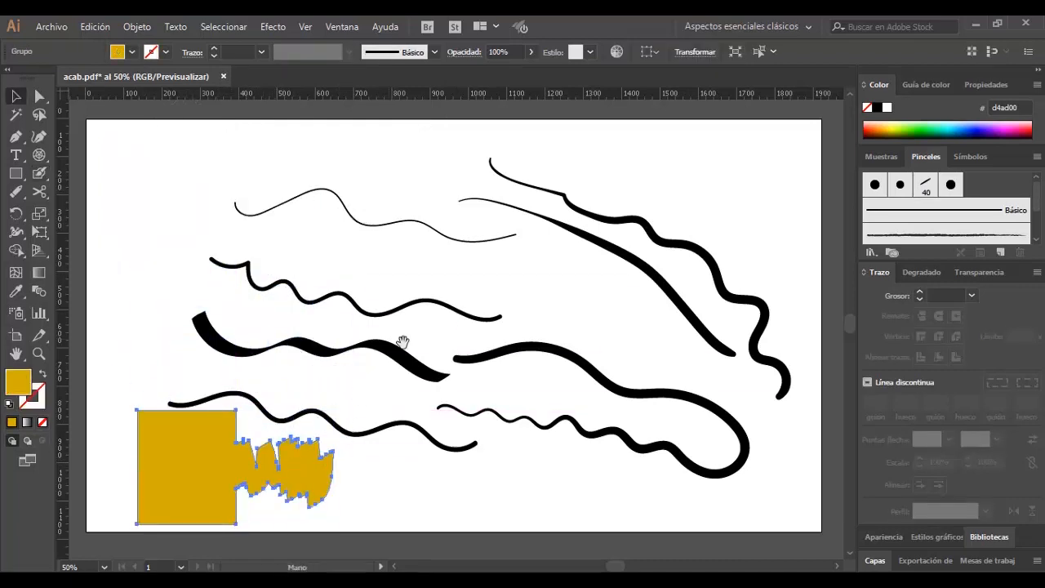
left_click_drag(402, 348, 427, 194)
left_click_drag(247, 334, 247, 376)
left_click(431, 343)
left_click(339, 370)
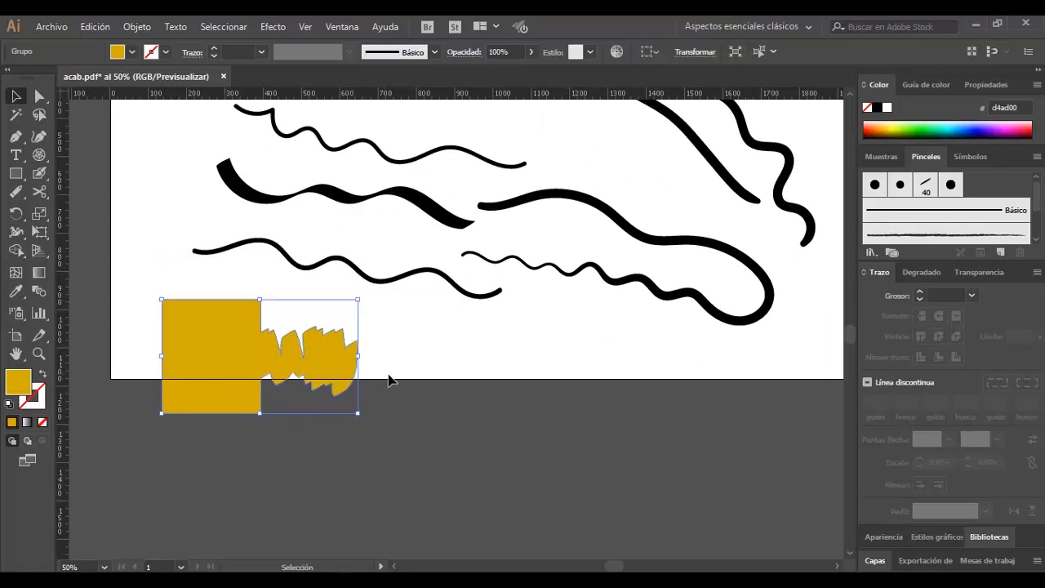
Draw a gold square to the right of the merged shape, and scribble over it with the Paintbrush
key("m")
left_click_drag(406, 315, 556, 465)
key("b")
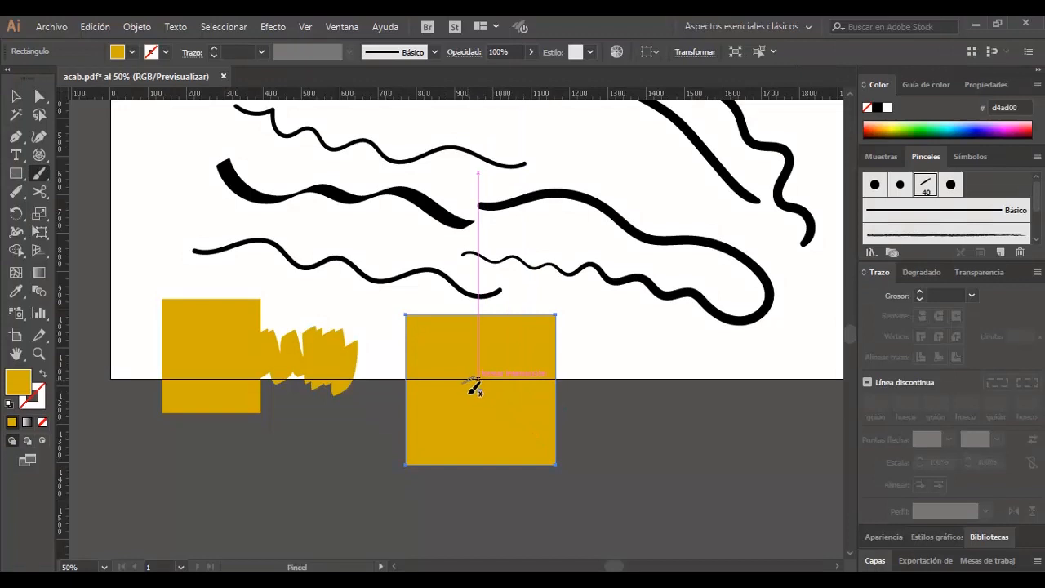
mouse_move(399, 322)
left_mouse_down()
mouse_move(409, 417)
mouse_move(438, 481)
left_mouse_up()
mouse_move(400, 380)
left_mouse_down()
mouse_move(410, 354)
mouse_move(411, 384)
mouse_move(420, 330)
mouse_move(435, 357)
mouse_move(394, 492)
mouse_move(391, 419)
mouse_move(357, 372)
mouse_move(361, 400)
mouse_move(467, 383)
left_mouse_up()
Select the gold shapes together with the scribbled brush strokes and delete them
key("v")
left_click(413, 378)
left_click(315, 366)
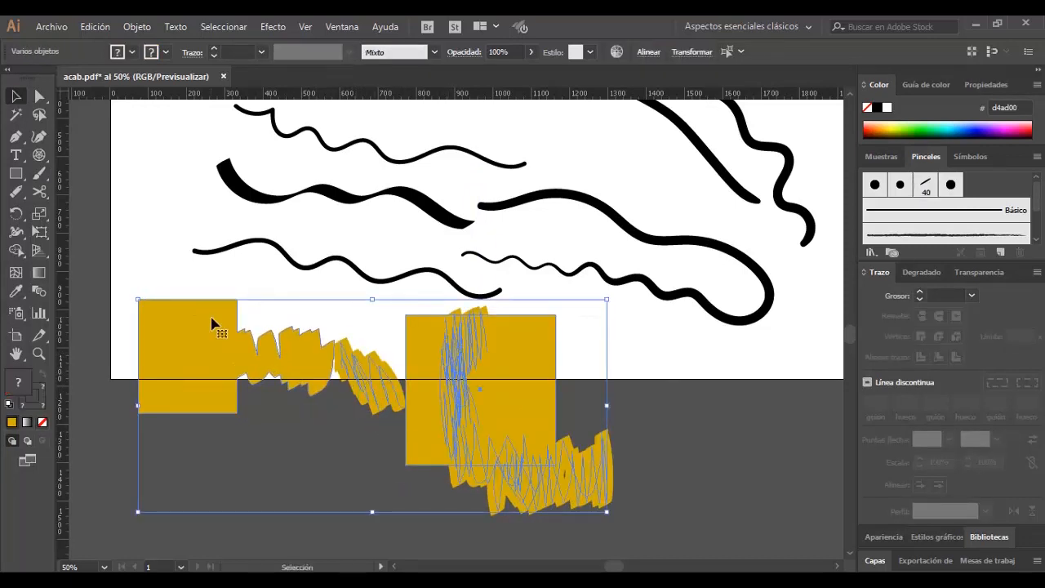
key("Delete")
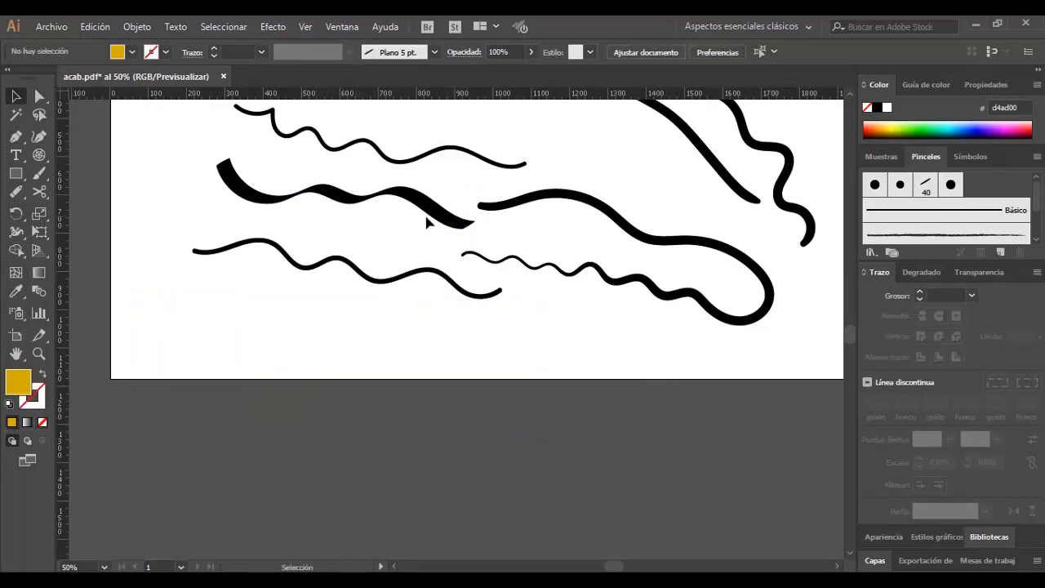
Delete all the remaining black brush strokes from the artboard
key("z")
left_click(458, 274, "alt")
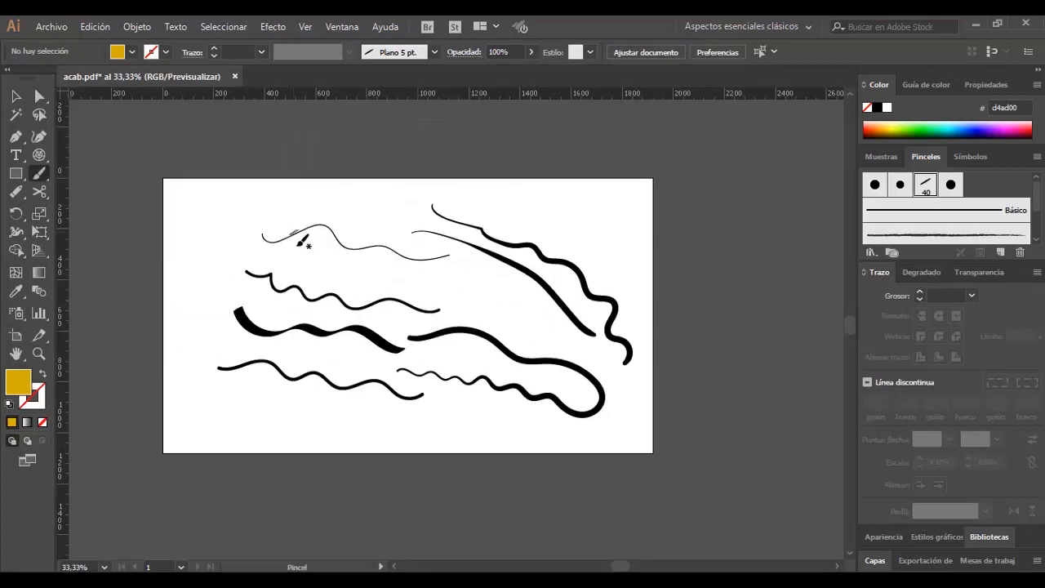
key("Delete")
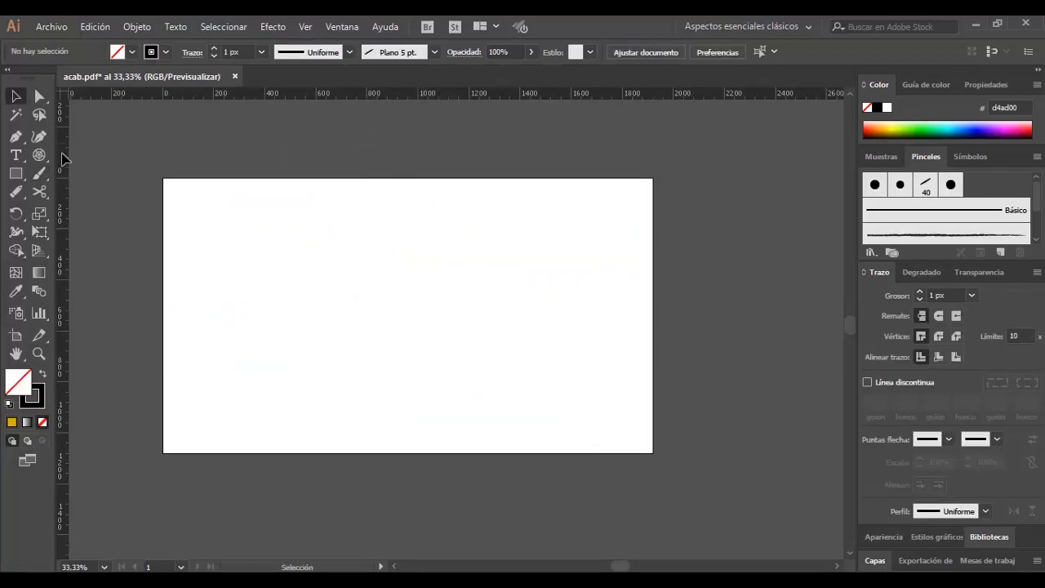
Set the Paintbrush fidelity towards Precision, and paint two steep wavy strokes with the Plano 5 pt brush
double_click(40, 174)
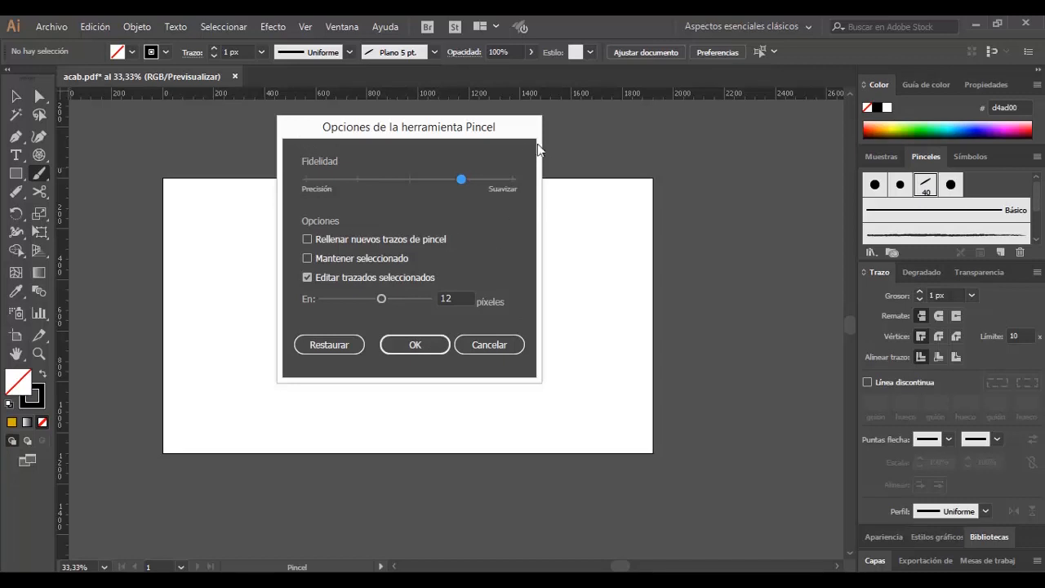
left_click_drag(371, 178, 326, 181)
left_click(418, 344)
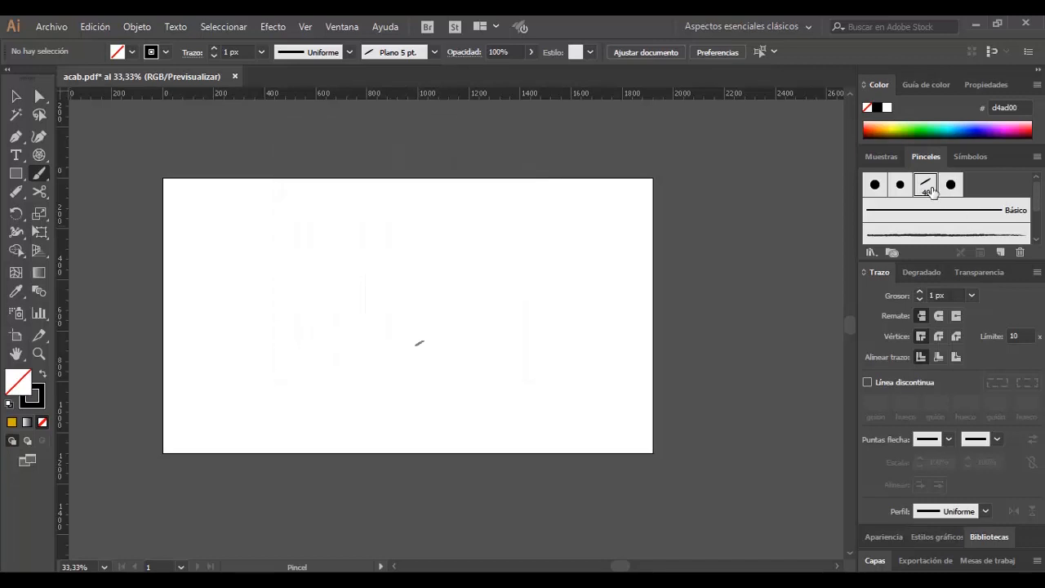
left_click_drag(263, 198, 299, 332)
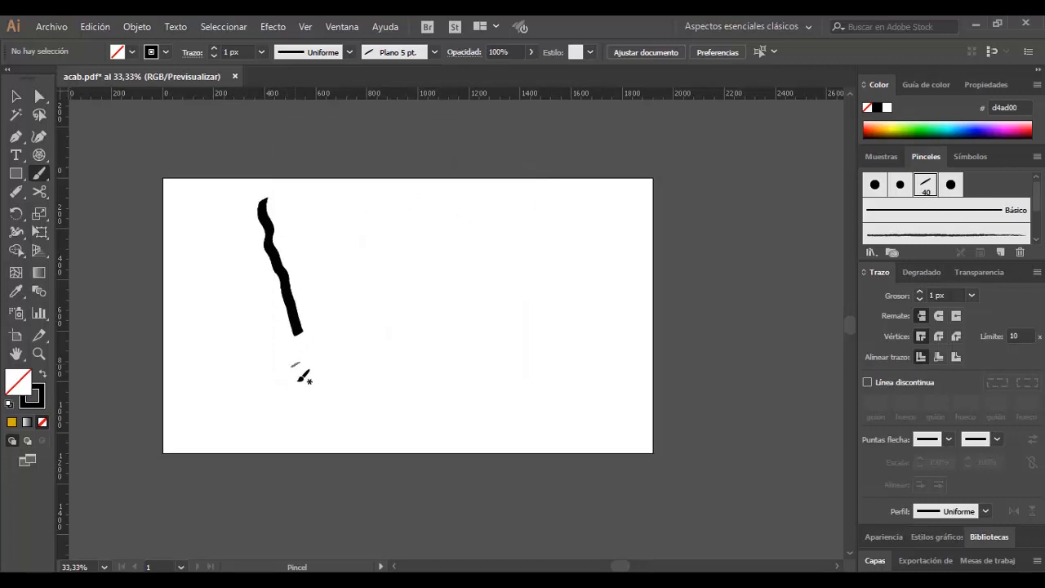
left_click_drag(325, 230, 369, 343)
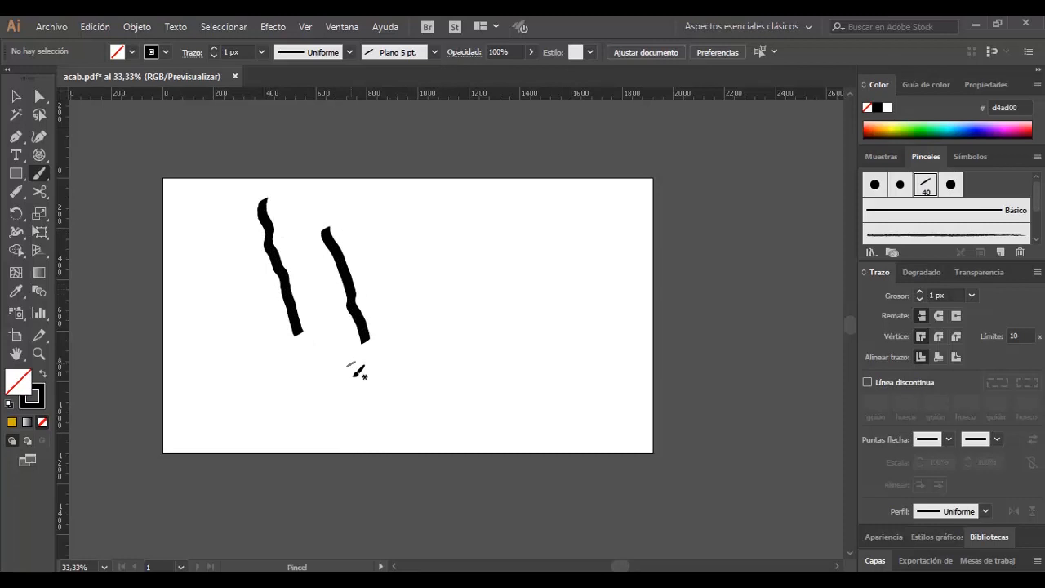
Paint a third steep stroke beside the two wavy ones, and a slanted P shape to its right with the Plano 5 pt brush
left_click_drag(371, 237, 386, 332)
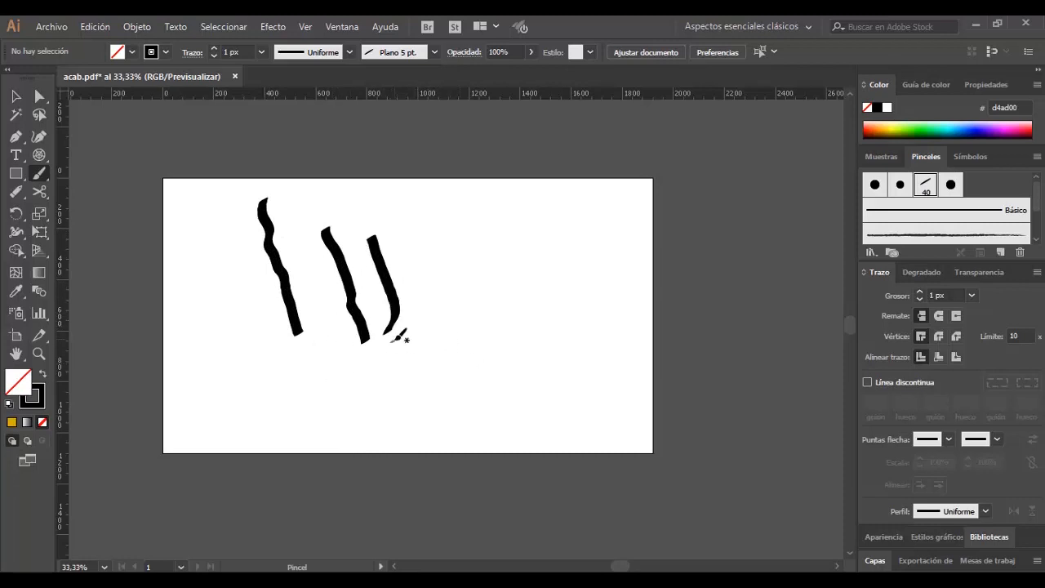
key("z")
left_click_drag(256, 184, 400, 382)
key("b")
left_click_drag(619, 203, 645, 327)
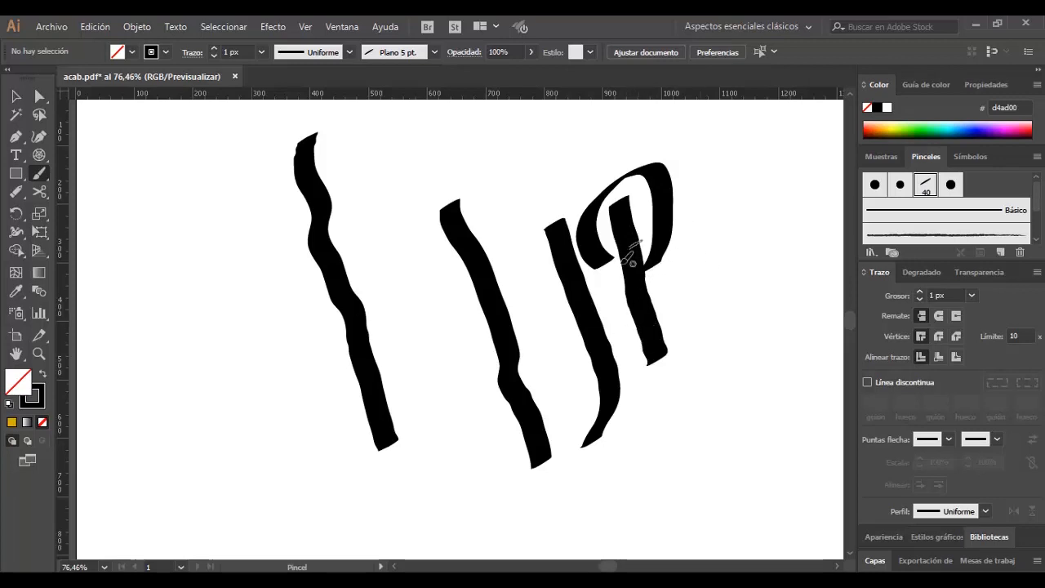
Select all the black brush strokes on the artboard and delete them
key("ctrl+a")
key("Delete")
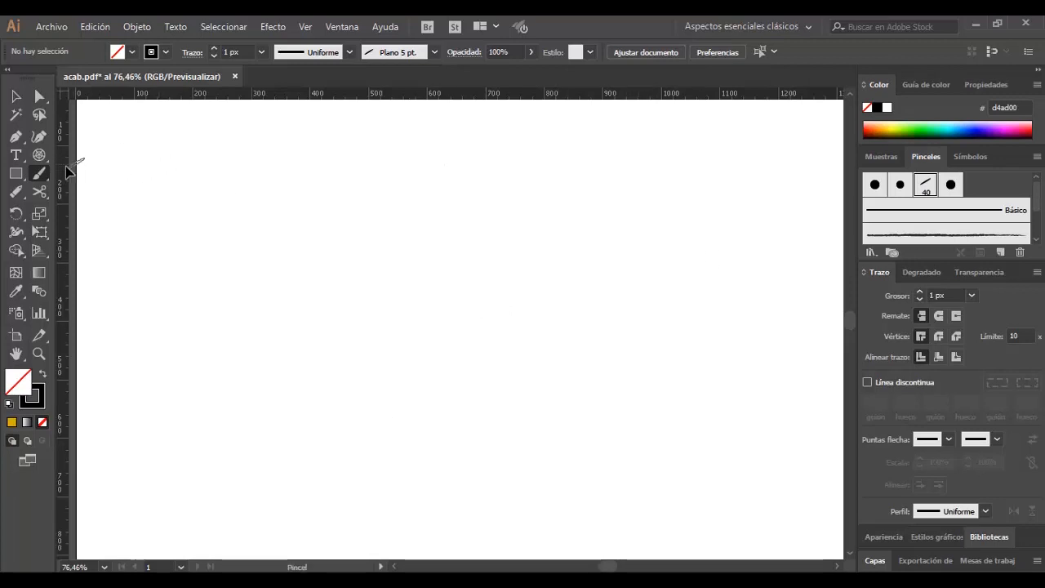
Shift the Paintbrush fidelity from Precision towards Smooth, and paint three long, steep strokes across the empty artboard
double_click(39, 176)
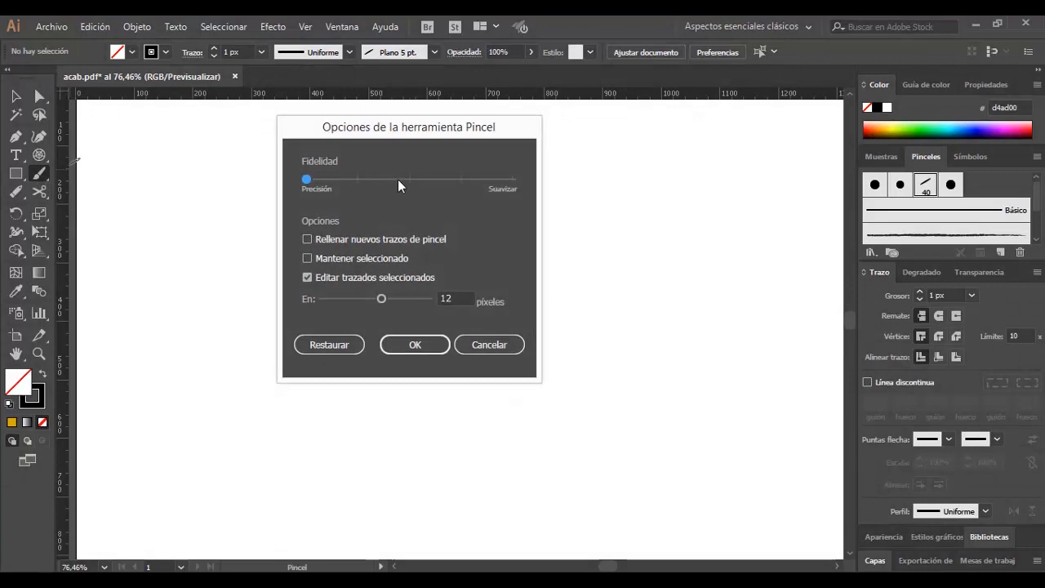
left_click(414, 344)
left_click_drag(353, 167, 443, 425)
left_click_drag(545, 143, 550, 419)
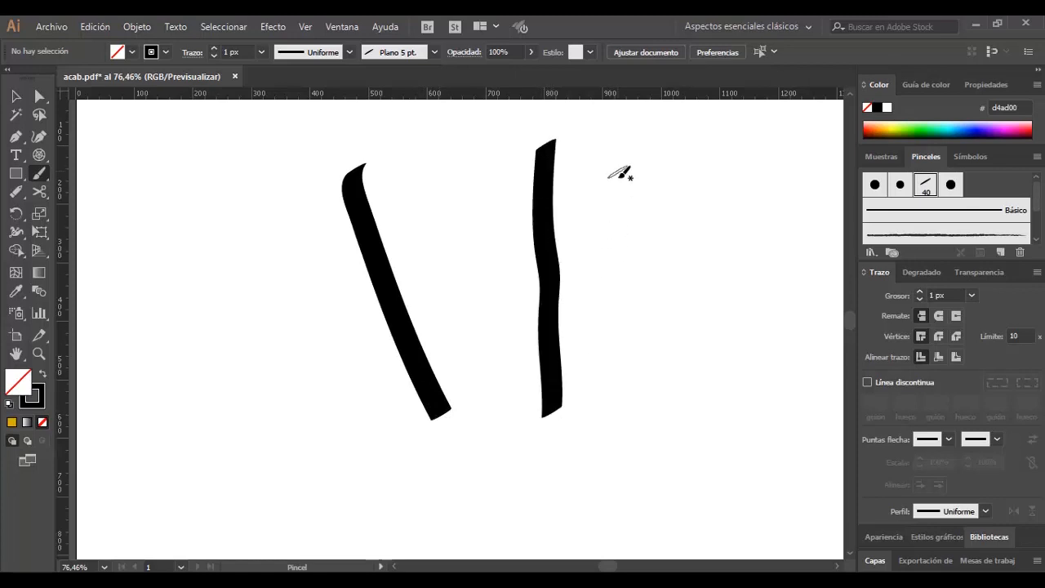
left_click_drag(635, 145, 630, 409)
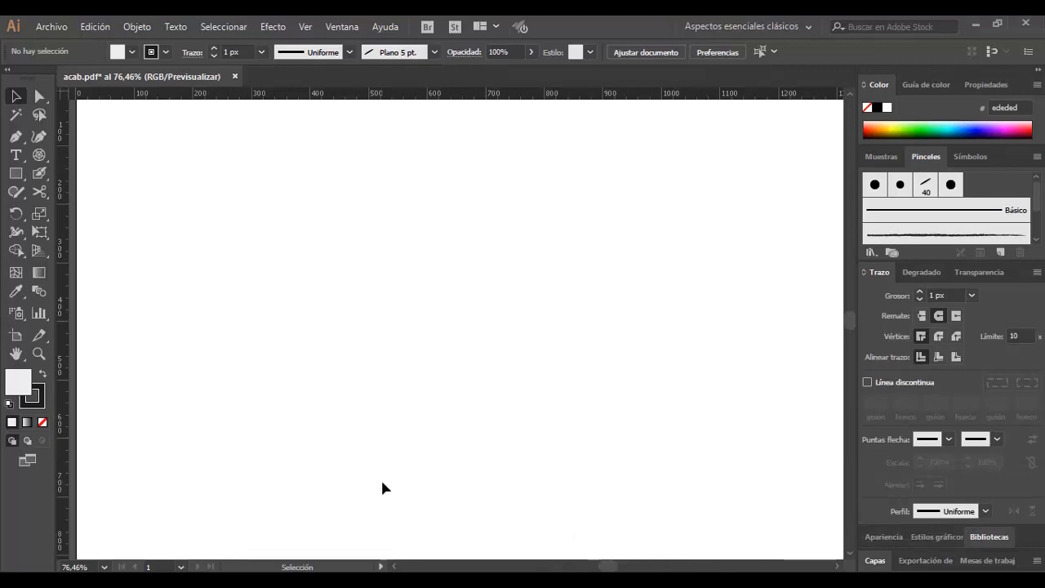
left_click(331, 280, "ctrl+alt")
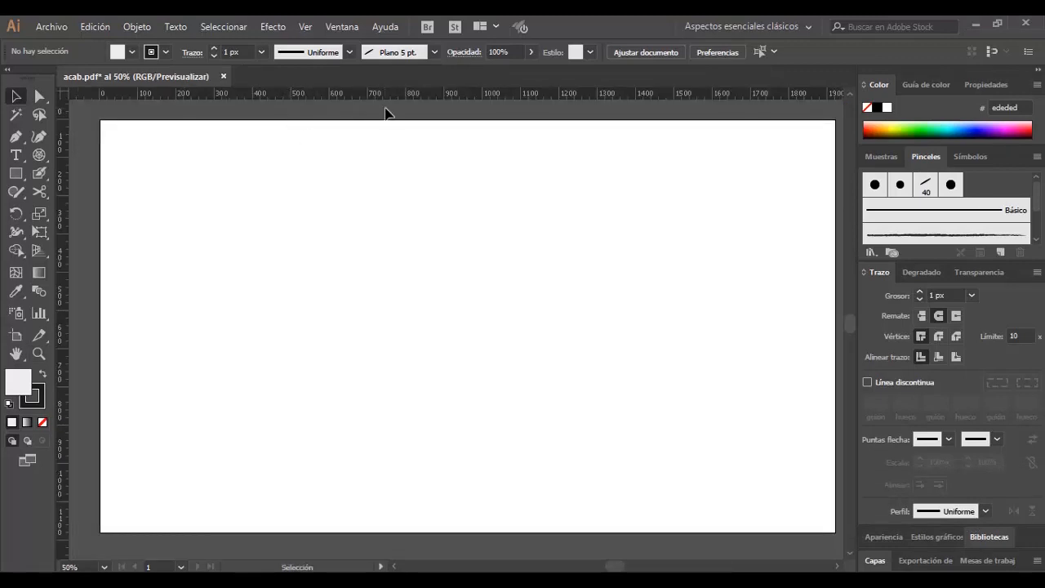